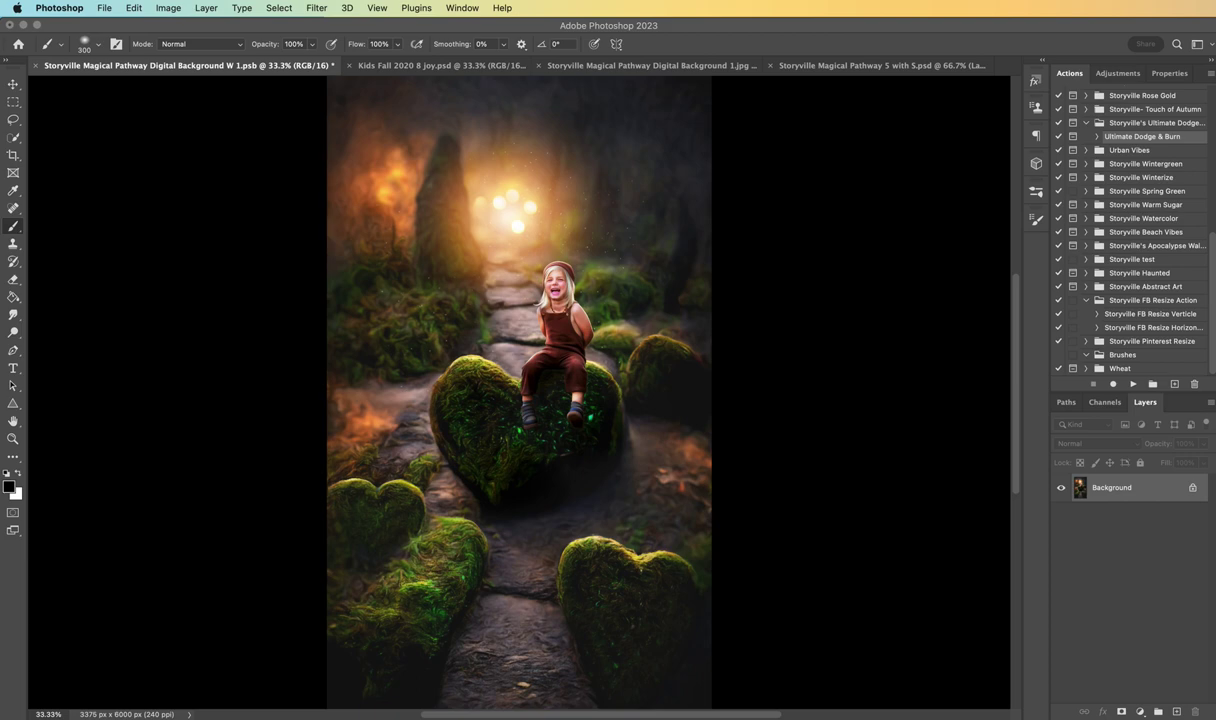
Step: Compare the pathway background and finished composite, then return to Kids Fall 2020 8 joy.psd
click(596, 67)
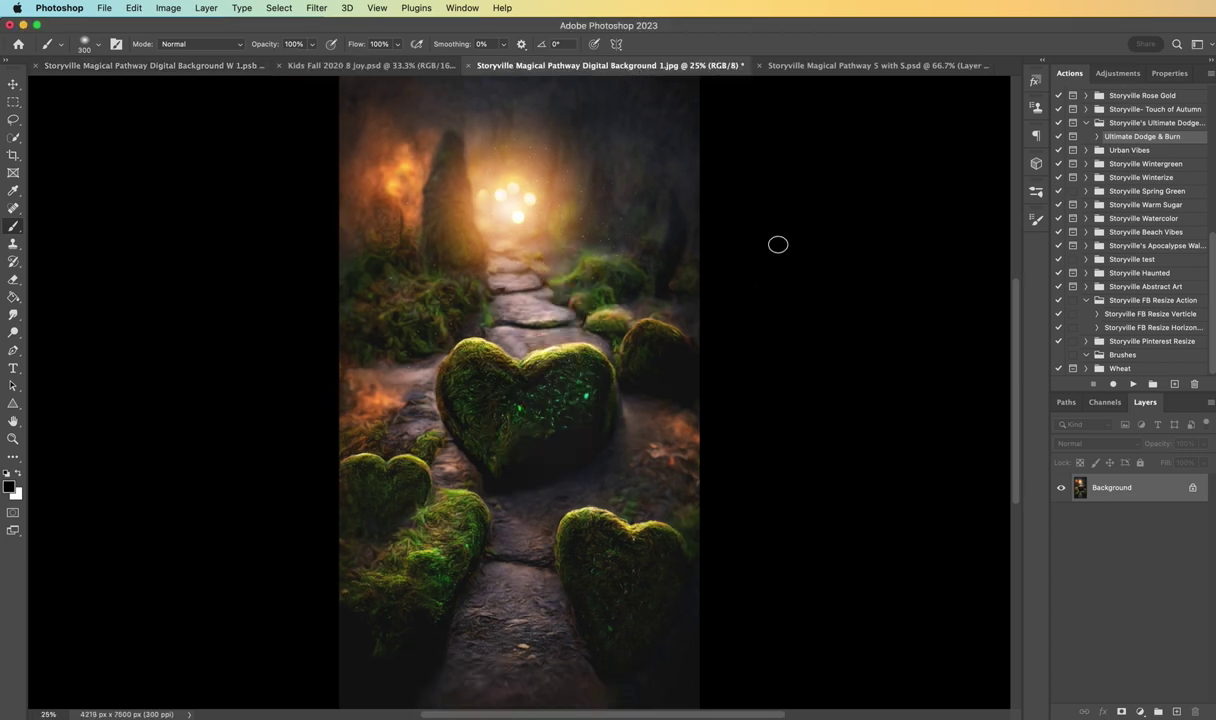
click(370, 66)
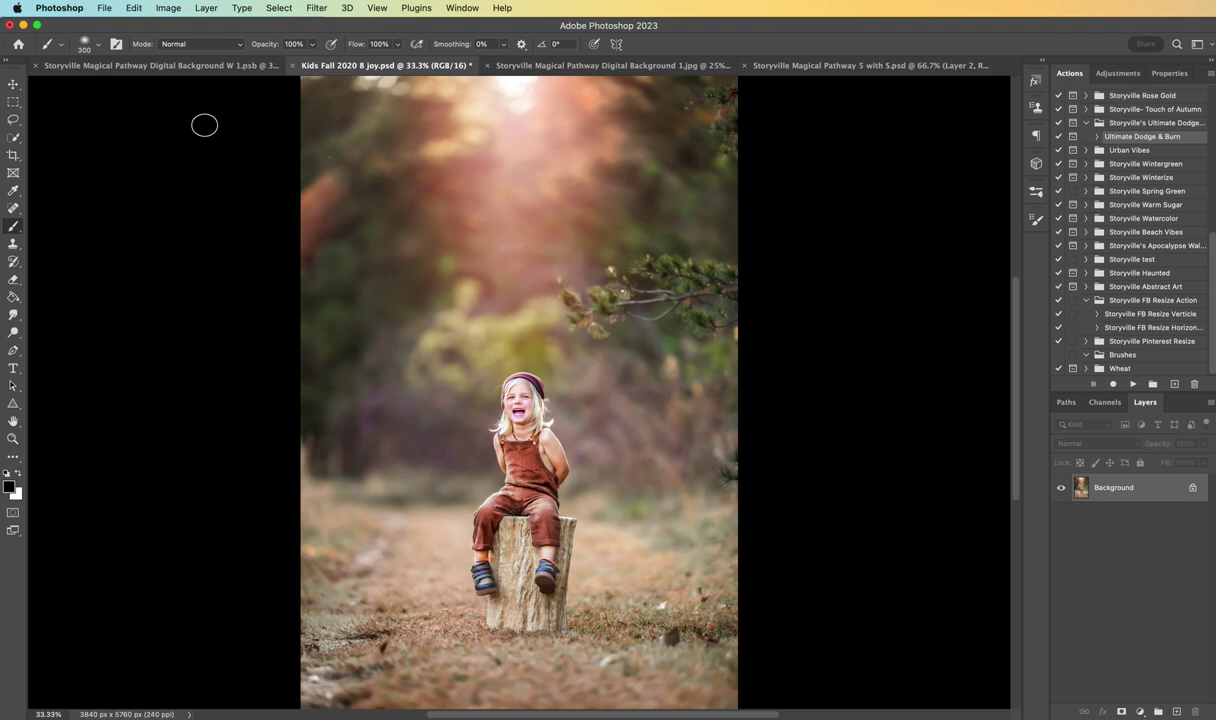
click(200, 66)
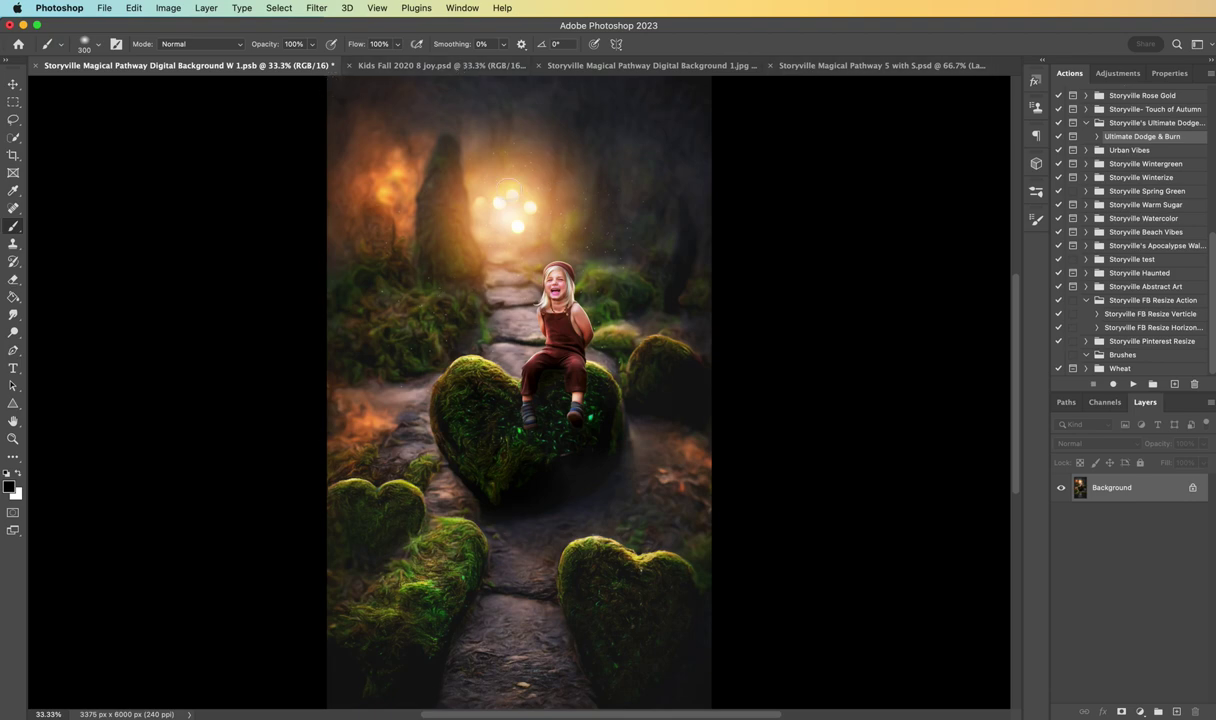
click(415, 65)
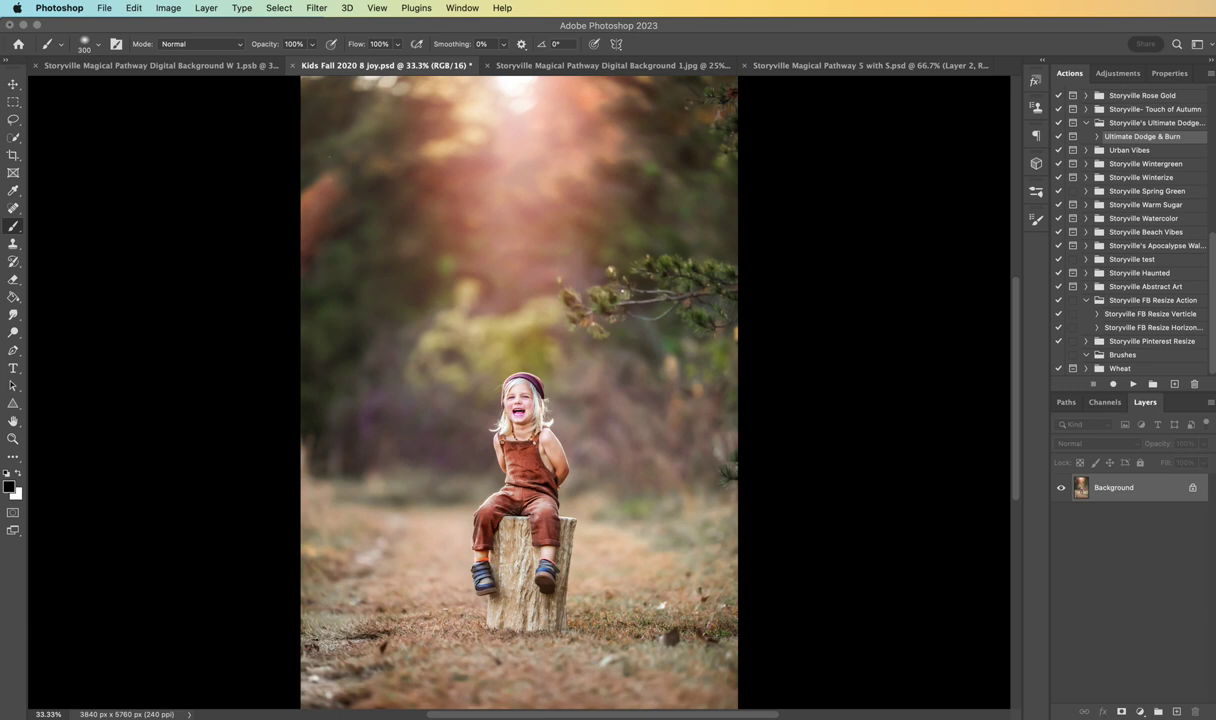
Step: Select the child and stump with Quick Selection's Select Subject, zooming in to check edges
click(13, 135)
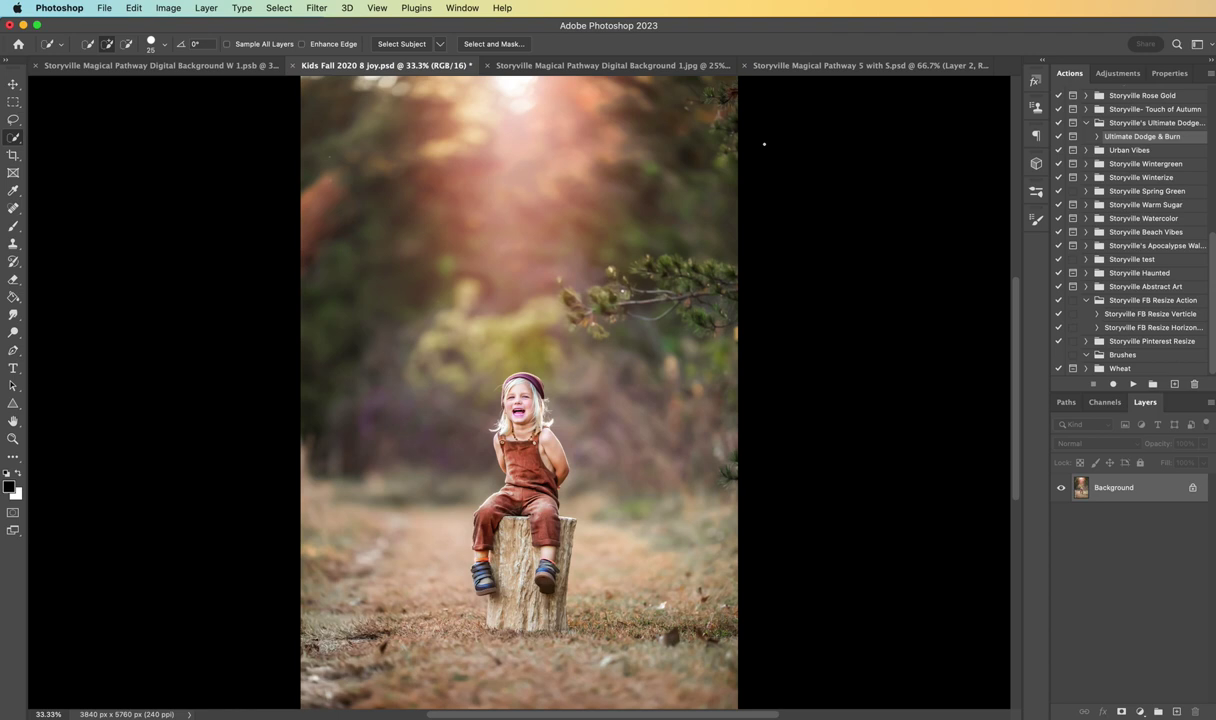
click(401, 45)
key(super+plus)
key(super+plus)
key(super+plus)
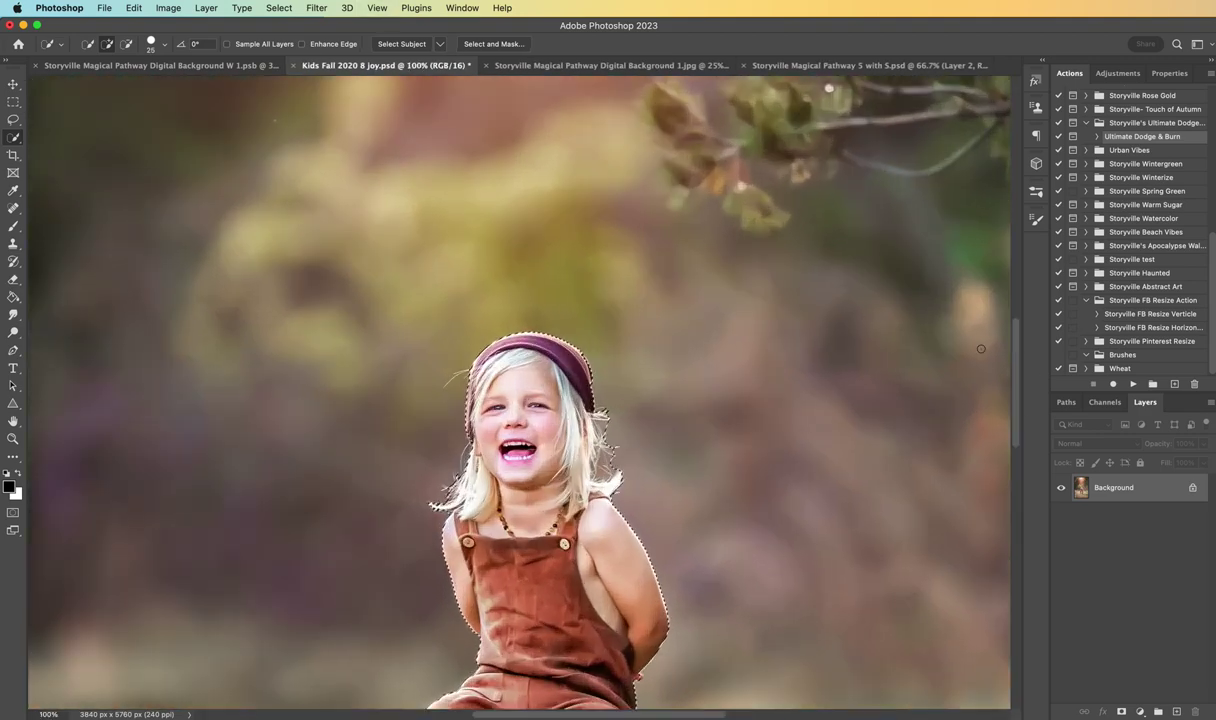
scroll(1015, 355, down, 6)
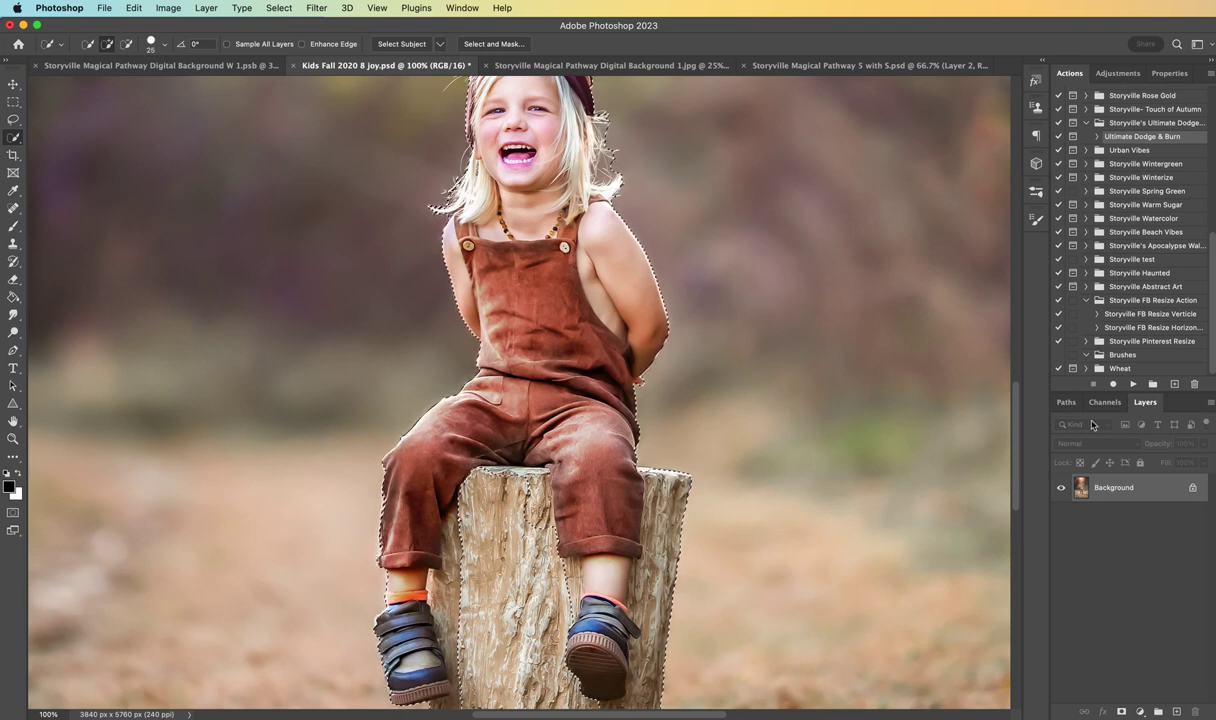
scroll(1017, 400, up, 3)
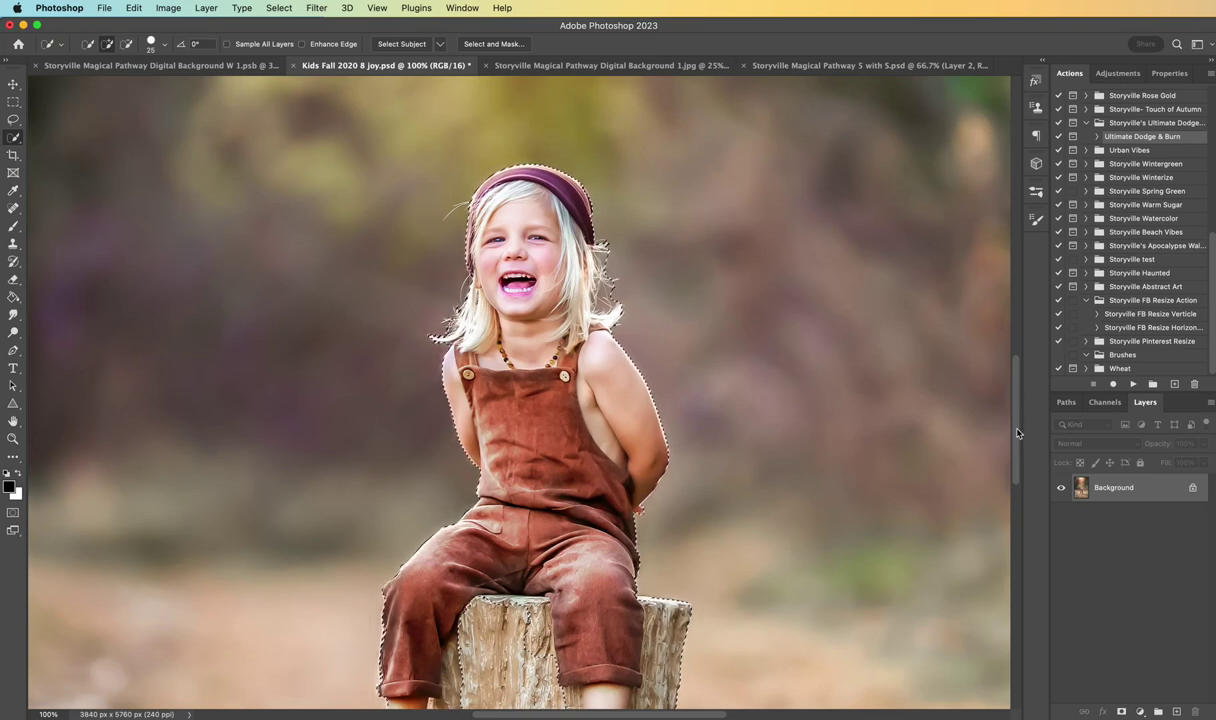
scroll(1017, 420, down, 3)
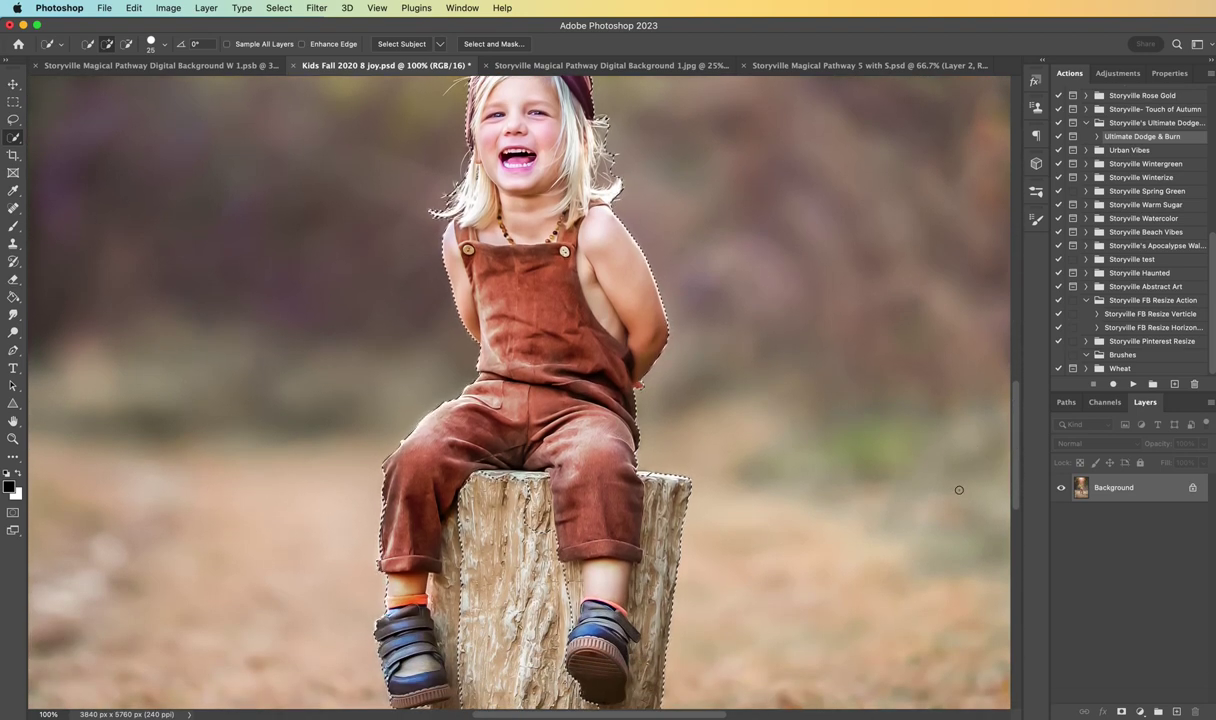
key(super+equal)
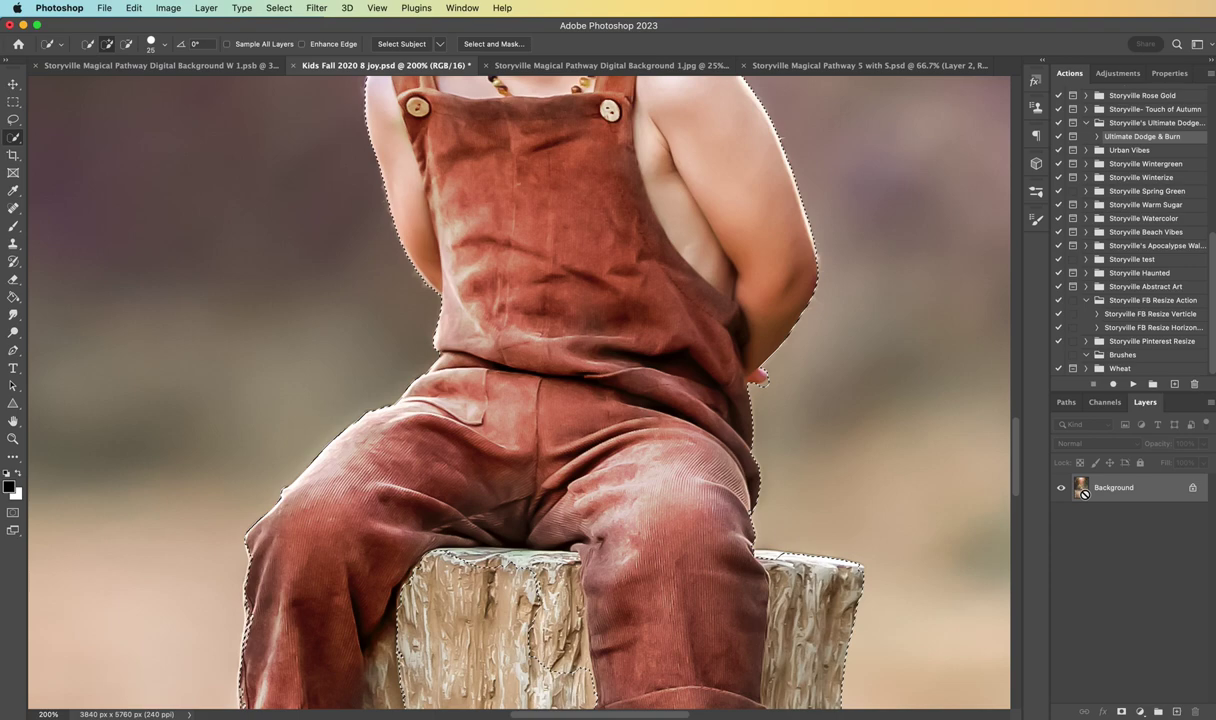
Step: Paste the child and stump into Magical Pathway 1.jpg and move them onto the mossy heart stone
key(super+minus)
key(super+minus)
key(super+minus)
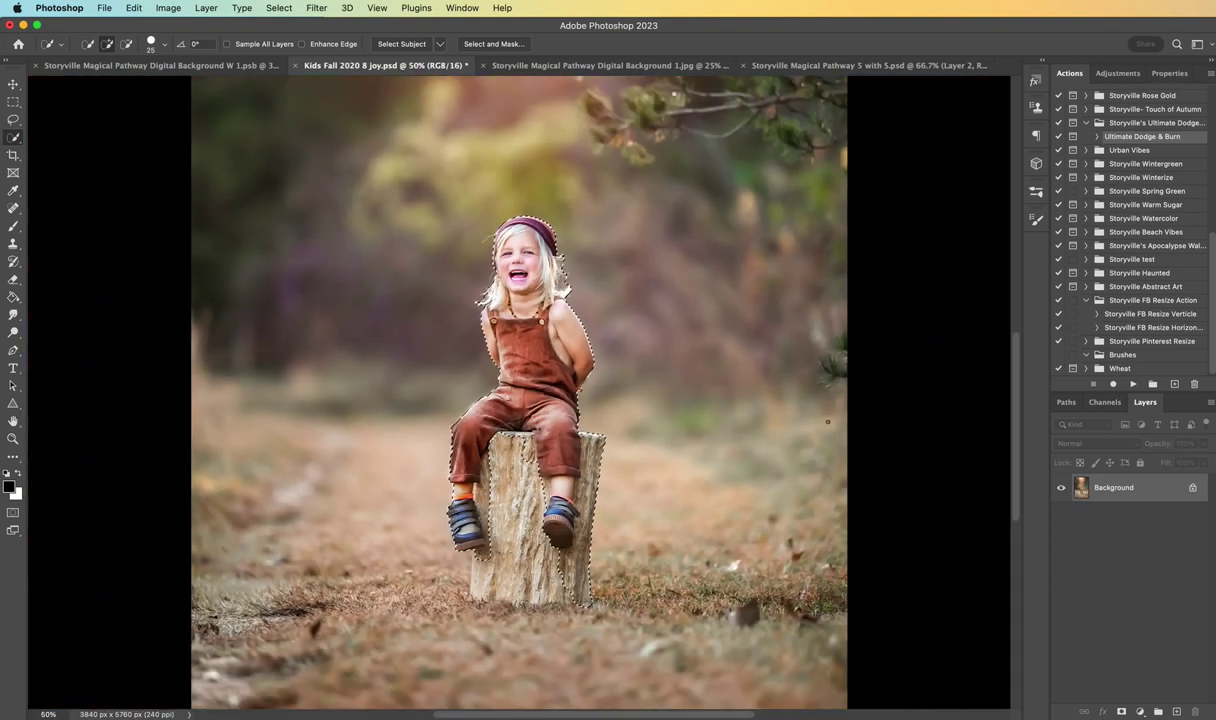
key(super+c)
click(610, 65)
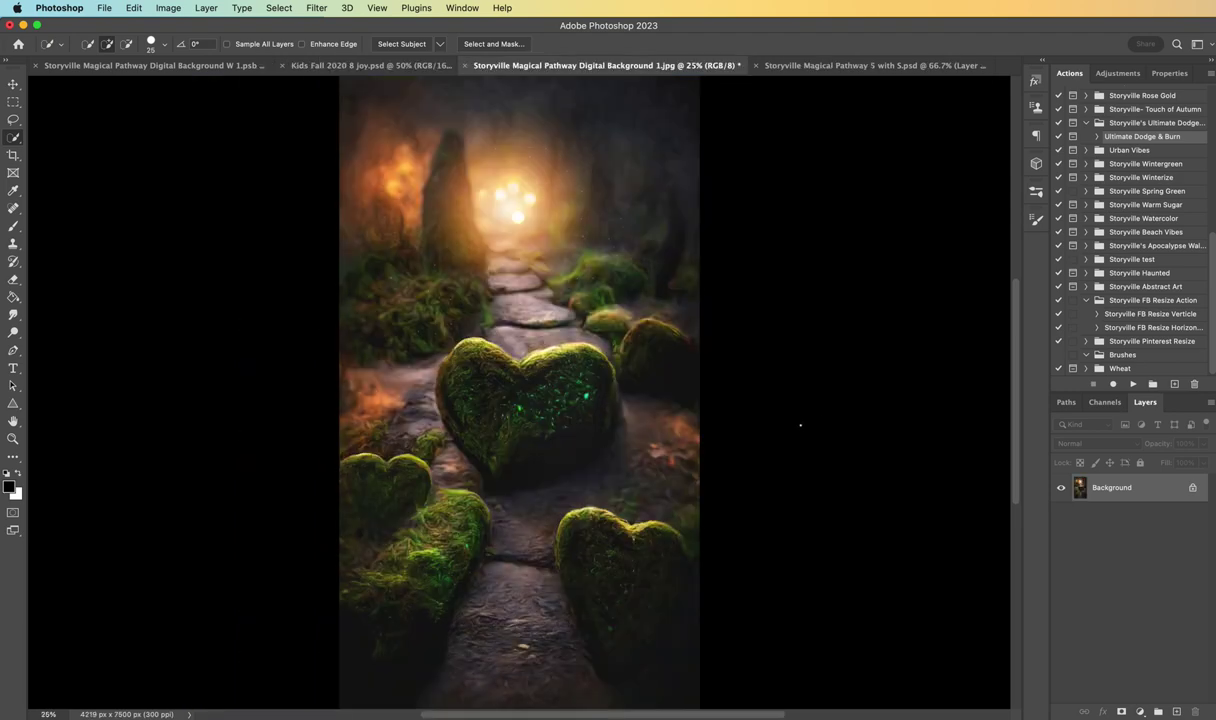
key(super+v)
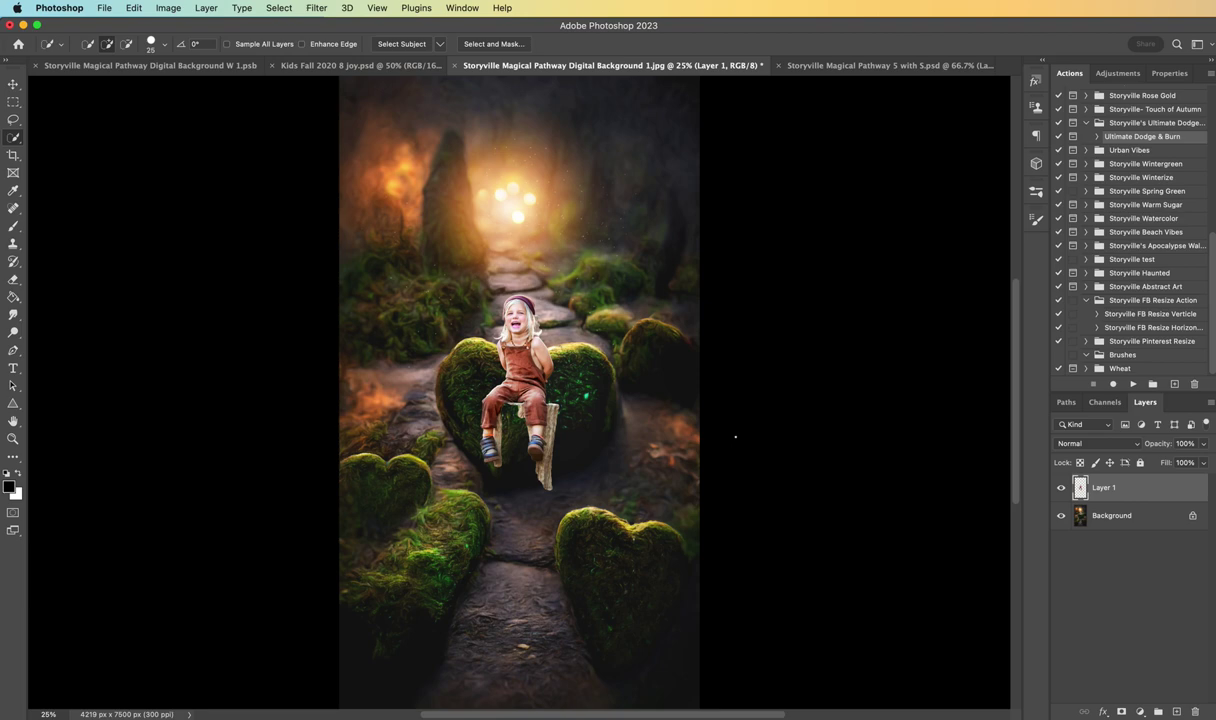
key(super+t)
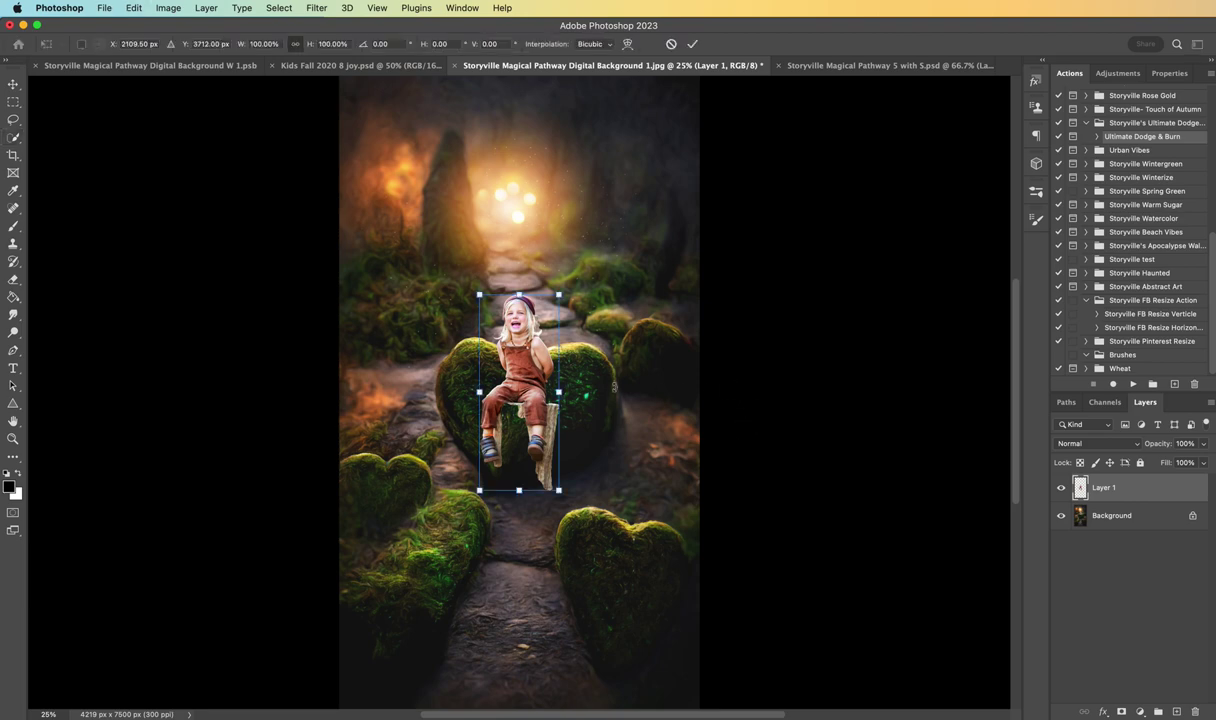
drag(519, 388, 578, 330)
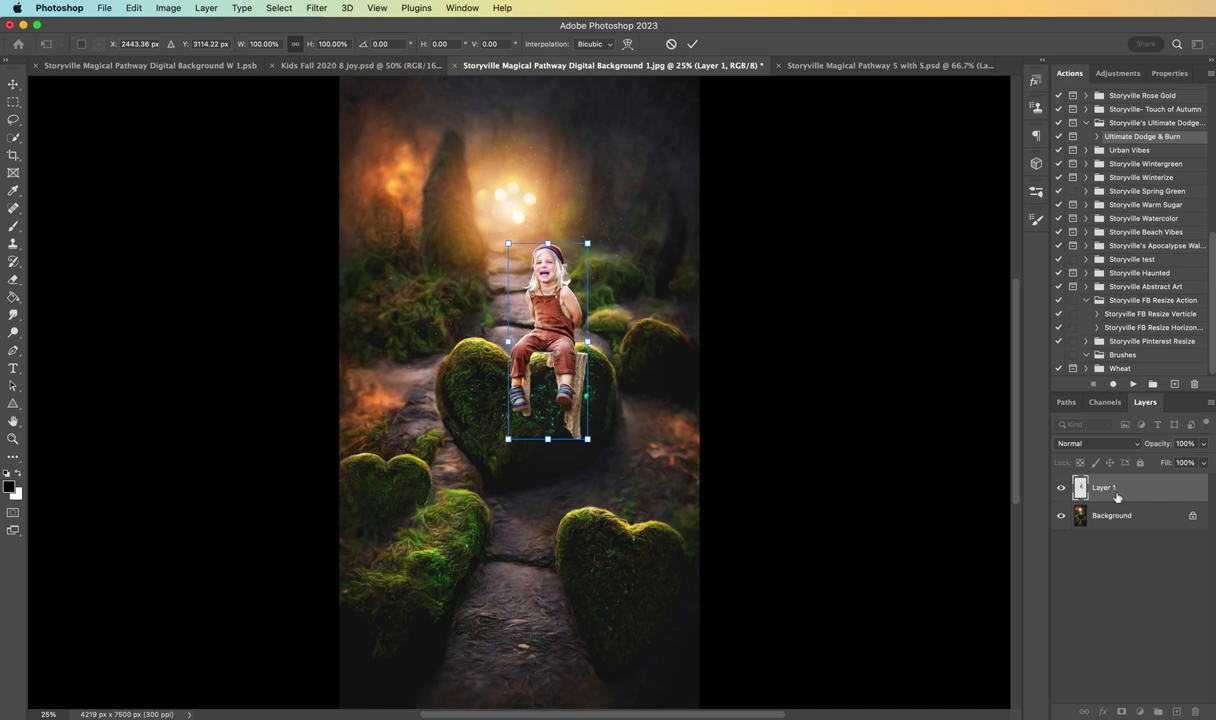
key(Return)
key(w)
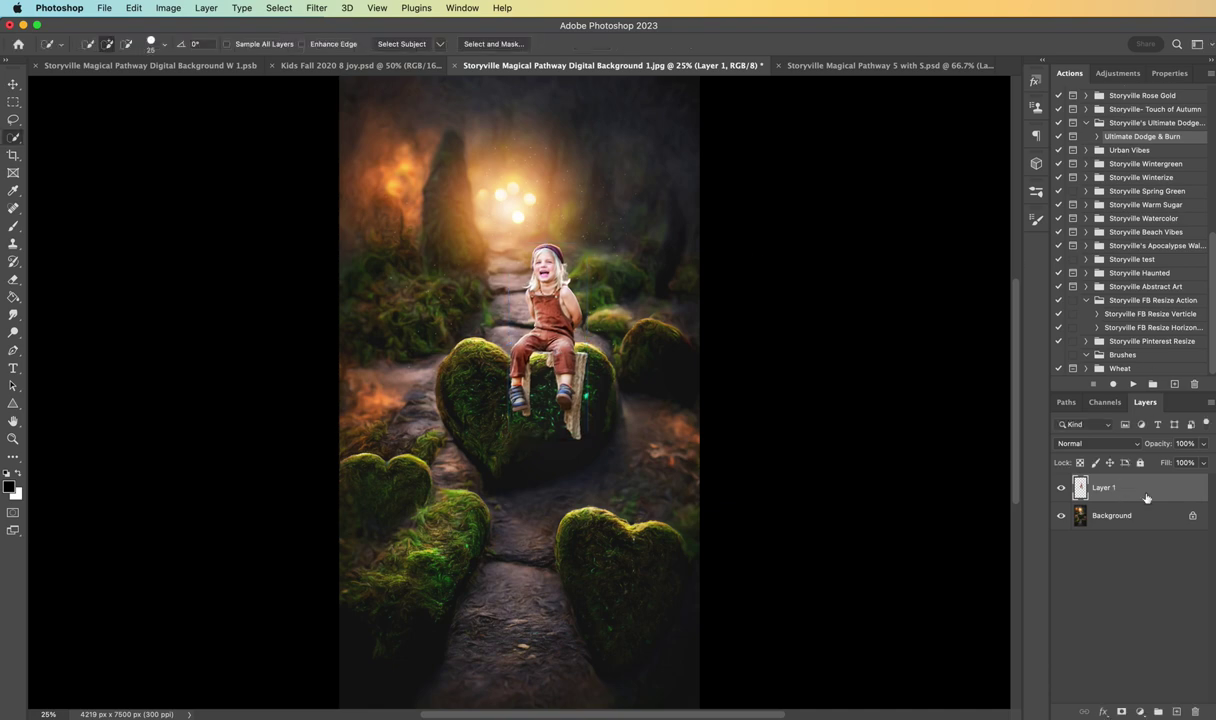
Step: Add a layer mask to Layer 1 and set up a black brush at 62% hardness
click(1121, 711)
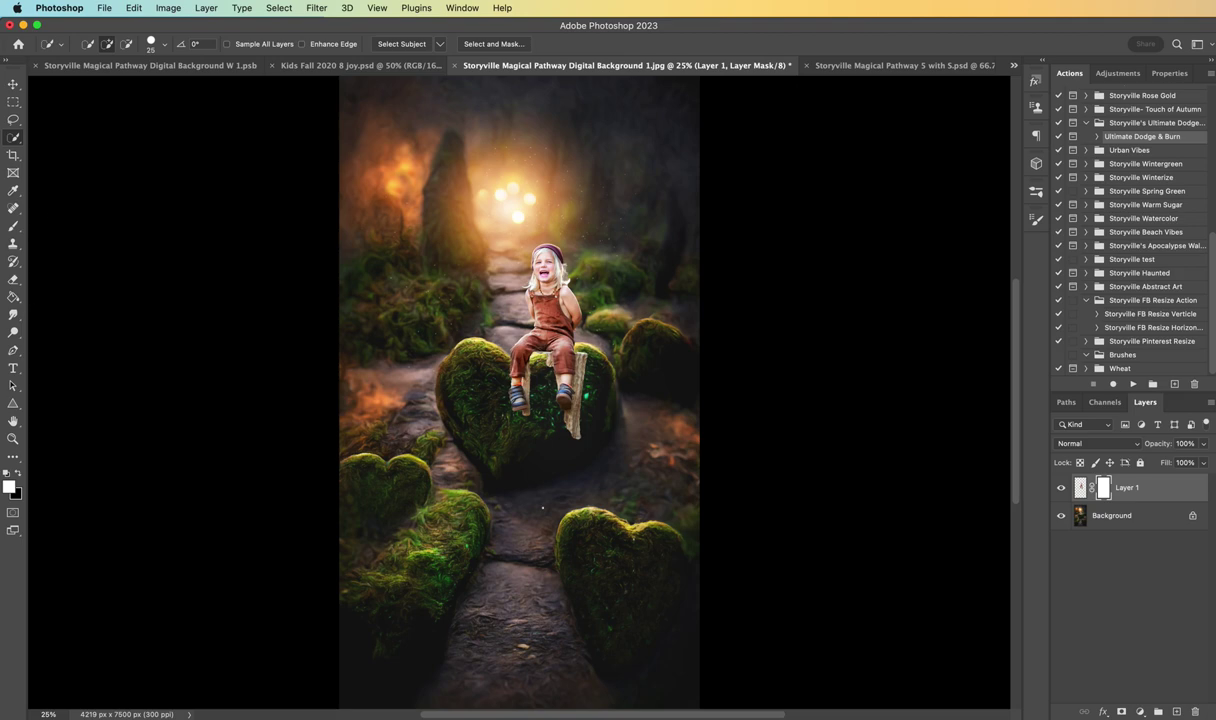
click(18, 473)
click(14, 226)
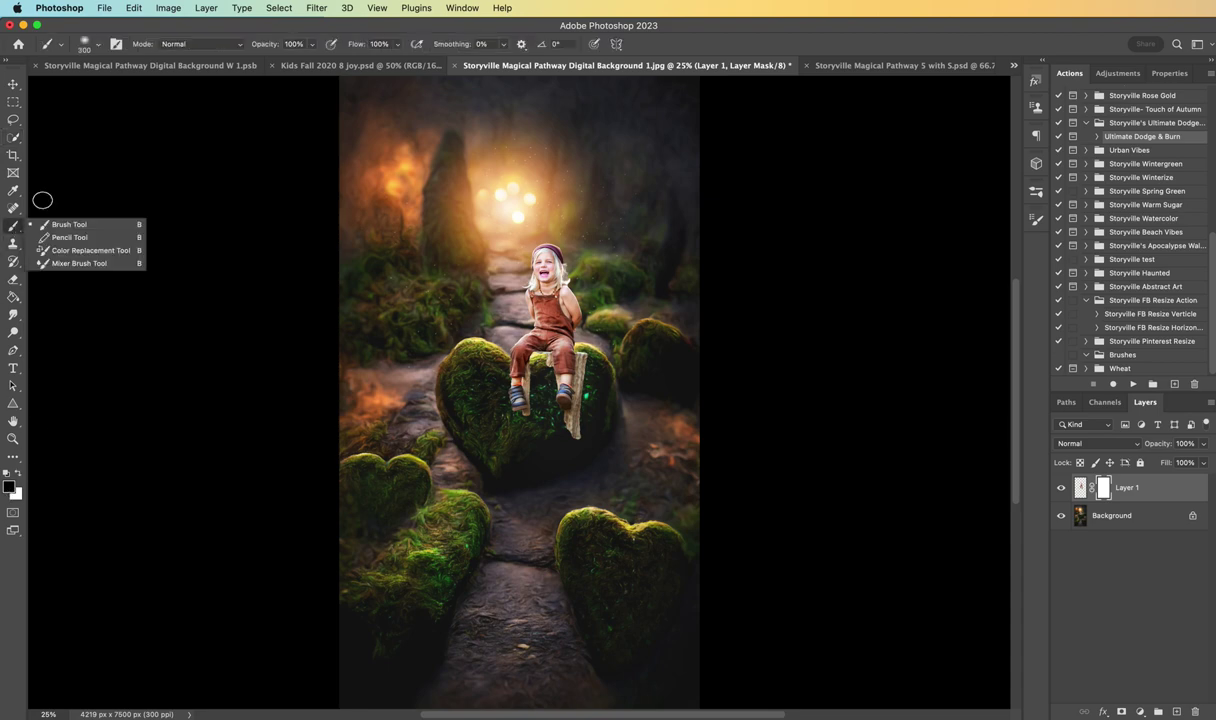
click(90, 46)
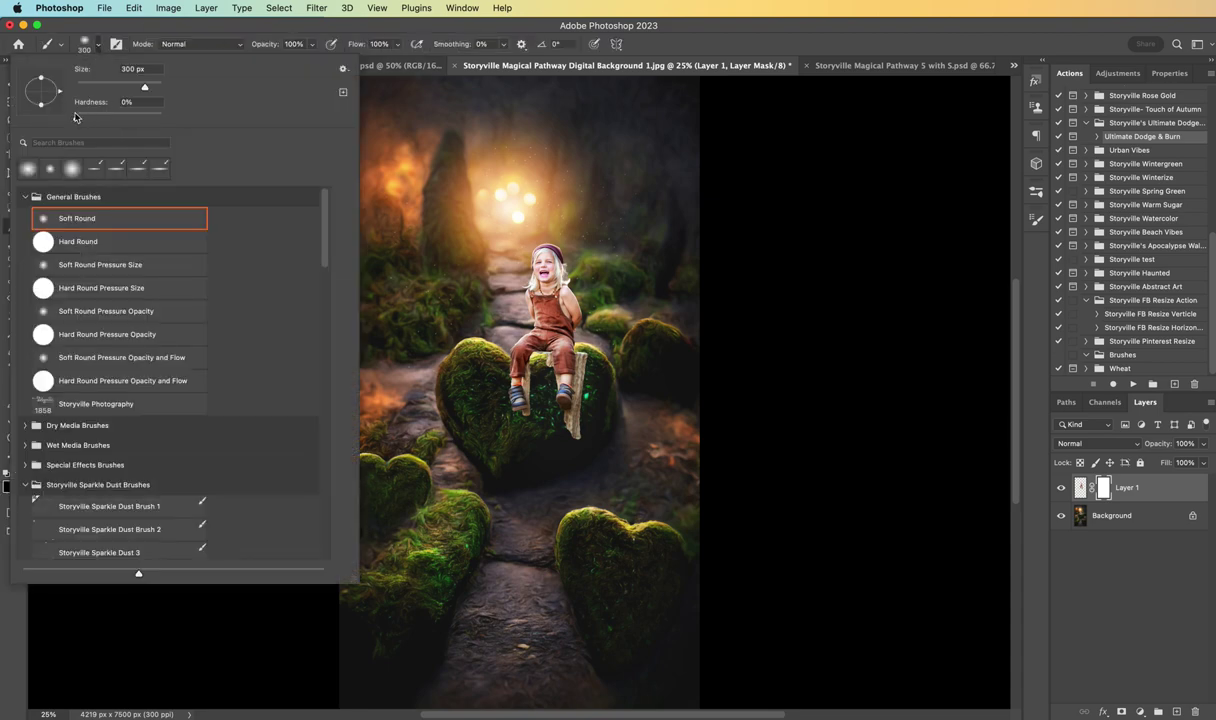
drag(74, 117, 129, 118)
click(826, 208)
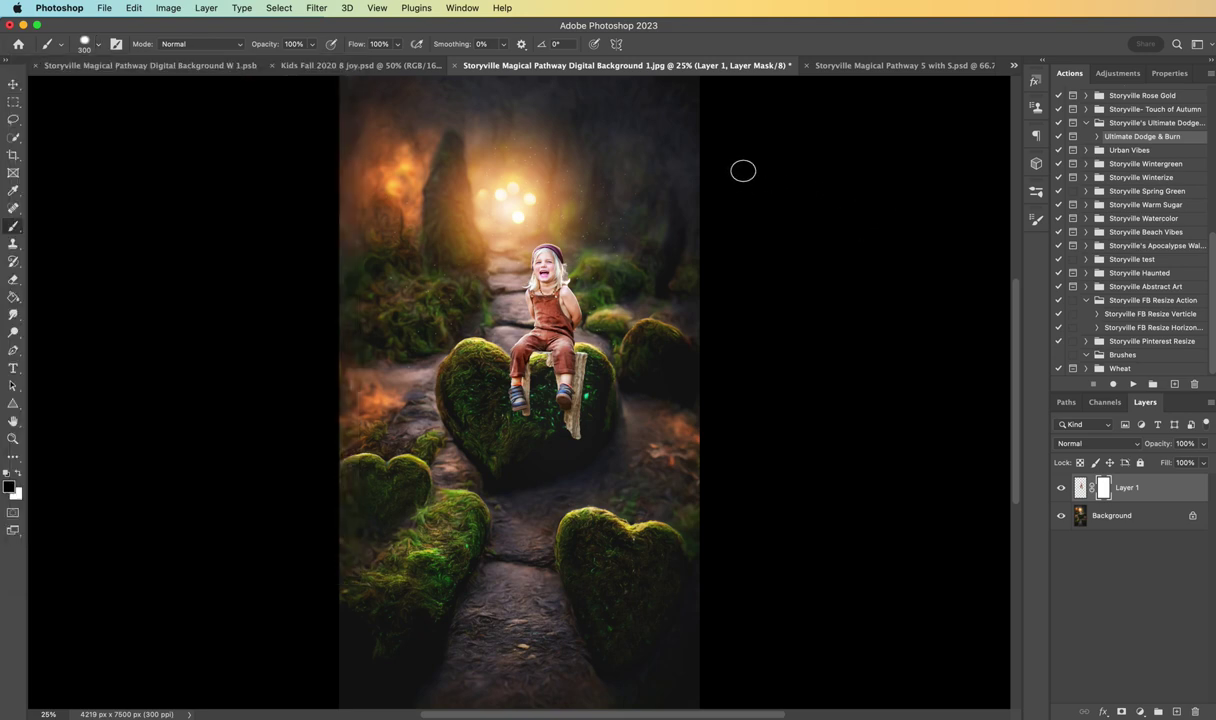
Step: Paint on the mask to hide the stump's top-right edge and the driftwood beside the shoe
key(super+equal)
key(super+equal)
key(super+equal)
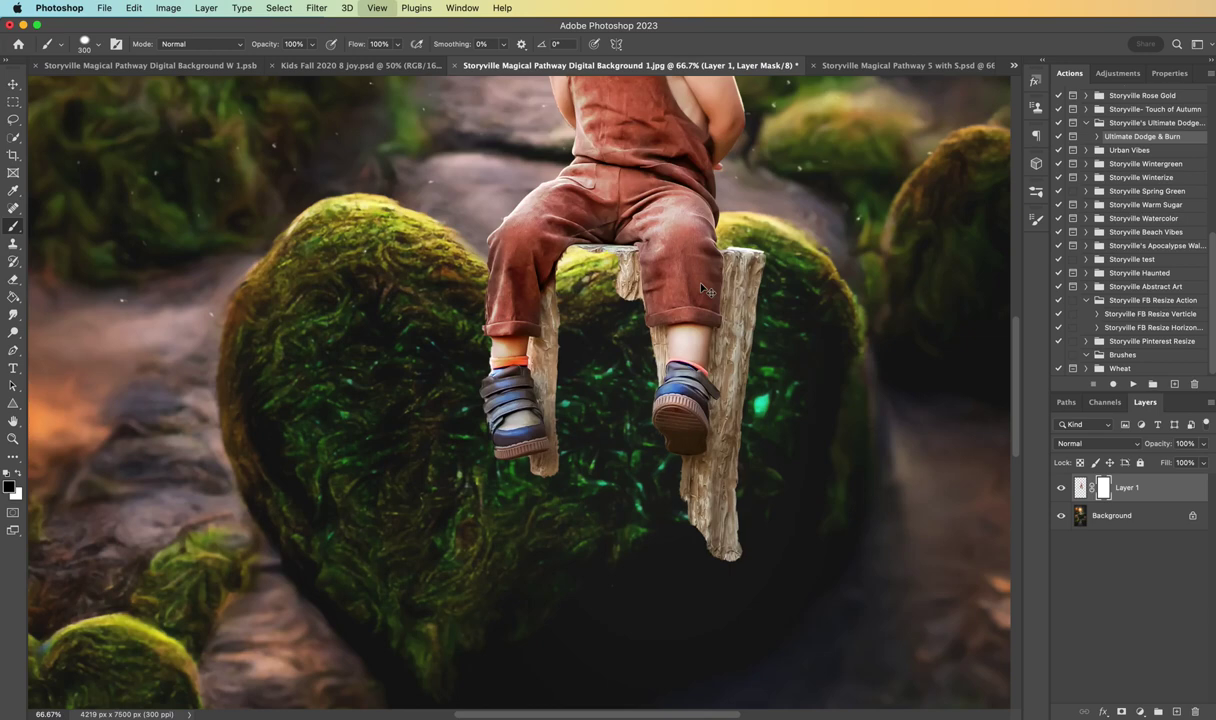
key(super+equal)
key(bracketleft)
key(bracketleft)
key(bracketleft)
key(bracketleft)
key(bracketleft)
key(bracketleft)
key(bracketleft)
key(bracketleft)
key(bracketleft)
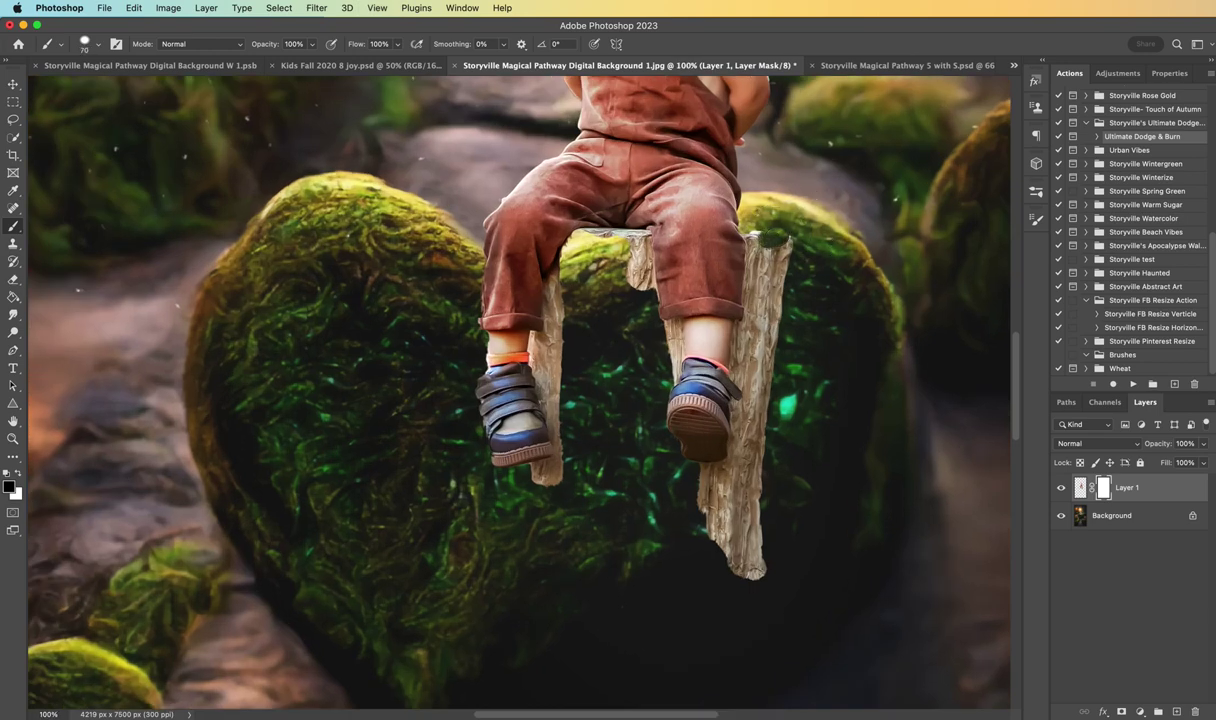
mouse_move(745, 232)
mouse_down()
mouse_move(740, 265)
mouse_move(718, 220)
mouse_move(752, 255)
mouse_move(756, 351)
mouse_move(770, 305)
mouse_move(774, 345)
mouse_move(744, 318)
mouse_move(748, 360)
mouse_move(744, 322)
mouse_up()
key(bracketleft)
key(bracketleft)
key(bracketleft)
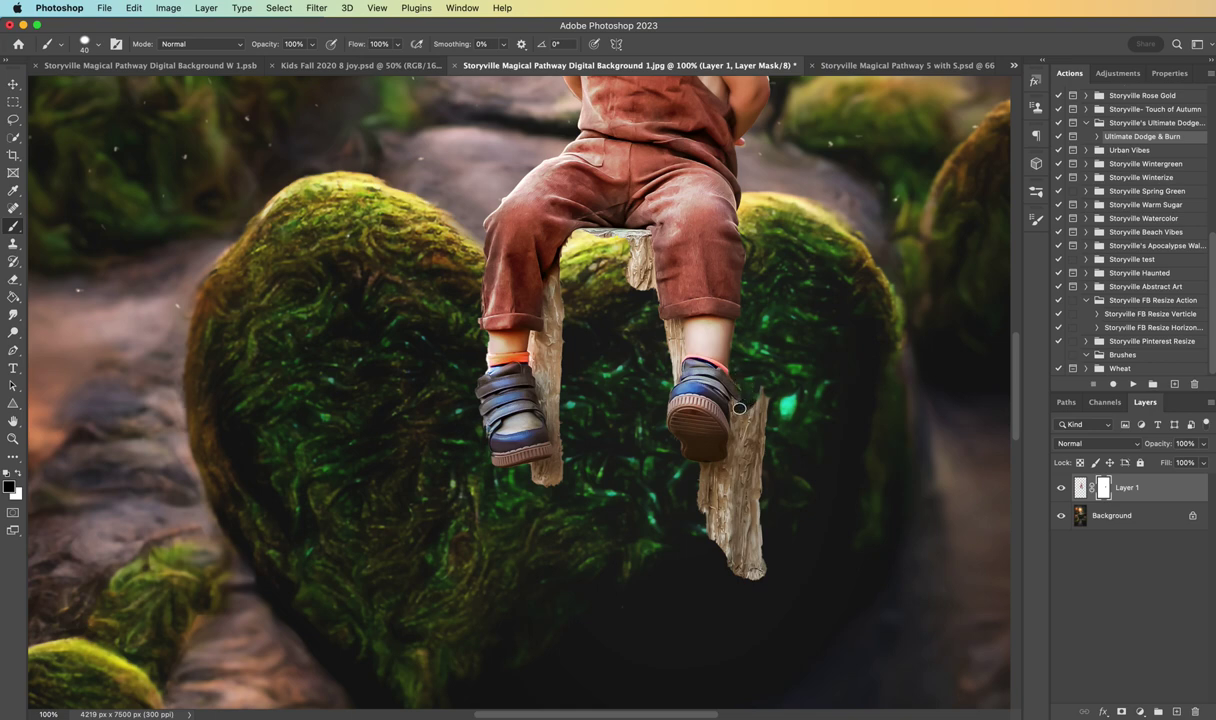
key(bracketleft)
key(bracketleft)
key(bracketleft)
mouse_move(733, 468)
mouse_down()
mouse_move(734, 484)
mouse_move(724, 461)
mouse_up()
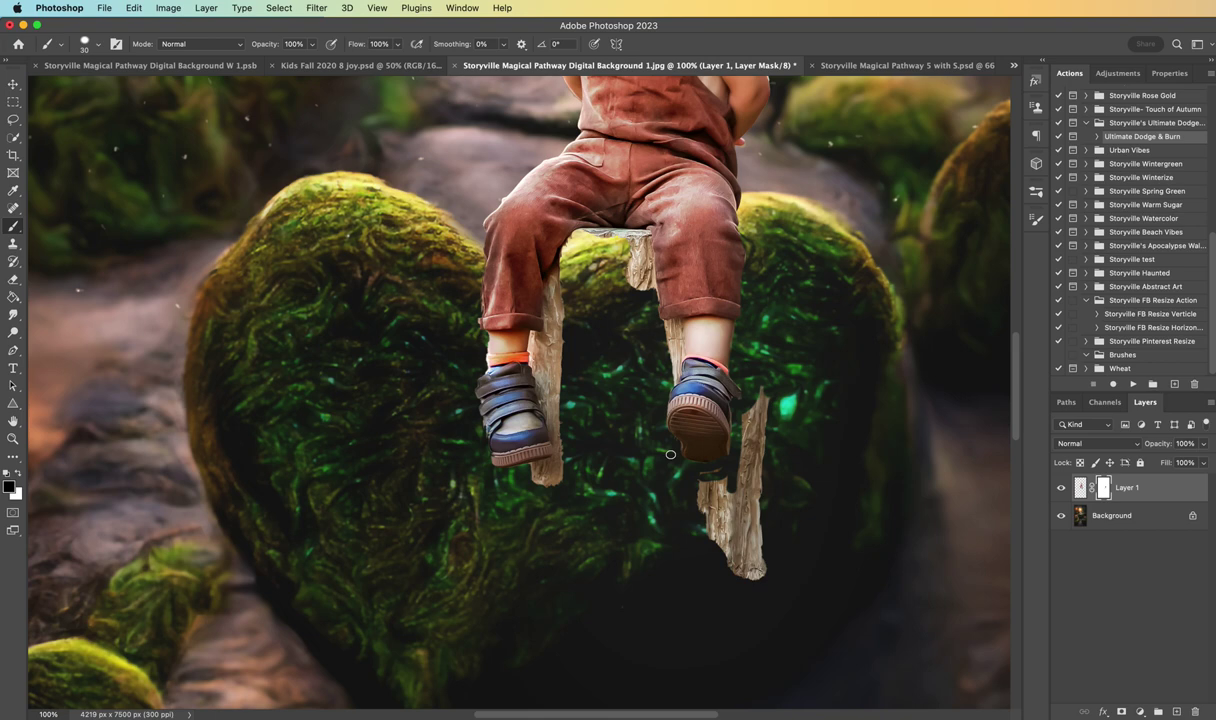
drag(713, 430, 750, 450)
key(x)
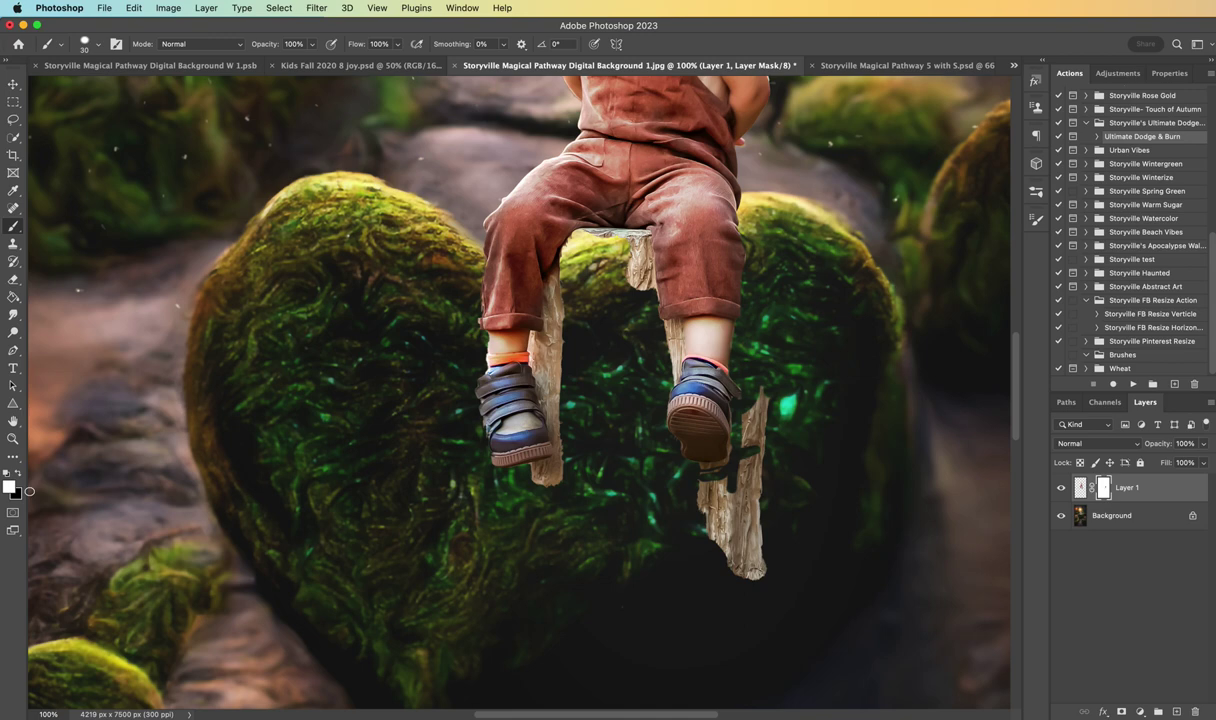
Step: Mask out the wooden post below the child's right shoe
key(x)
key(super+equal)
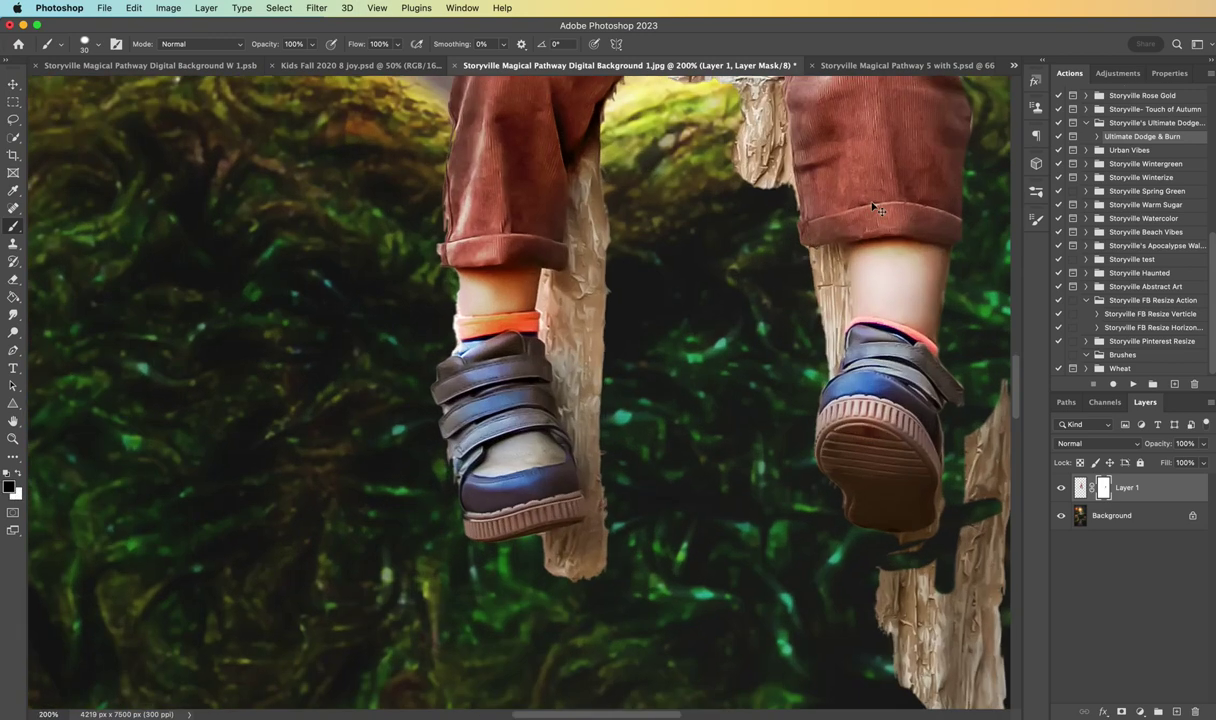
scroll(709, 700, right, 5)
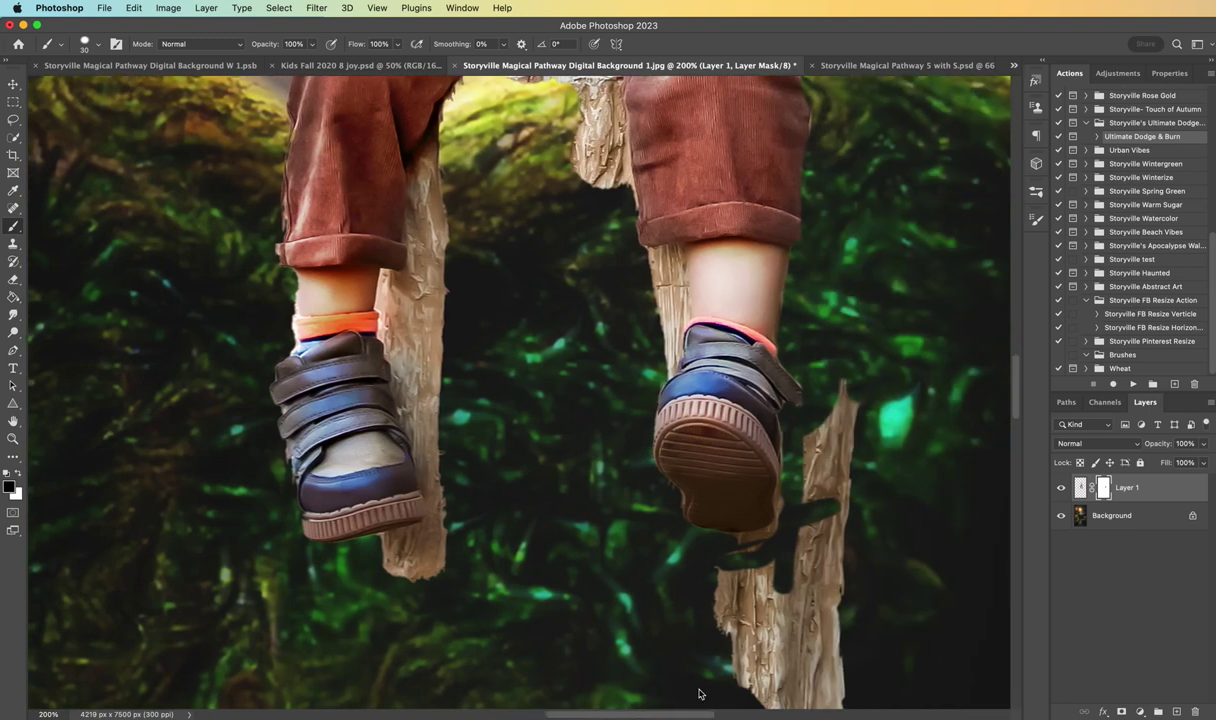
mouse_move(860, 372)
mouse_down()
mouse_move(830, 452)
mouse_move(818, 450)
mouse_move(804, 478)
mouse_move(830, 604)
mouse_move(759, 600)
mouse_move(746, 580)
mouse_move(702, 614)
mouse_move(766, 569)
mouse_move(755, 679)
mouse_up()
key(super+minus)
mouse_move(637, 600)
mouse_down()
mouse_move(630, 528)
mouse_move(649, 545)
mouse_up()
Step: Hide the wood along the right sole, under the left shoe and beside the left leg
key(super+plus)
key(super+plus)
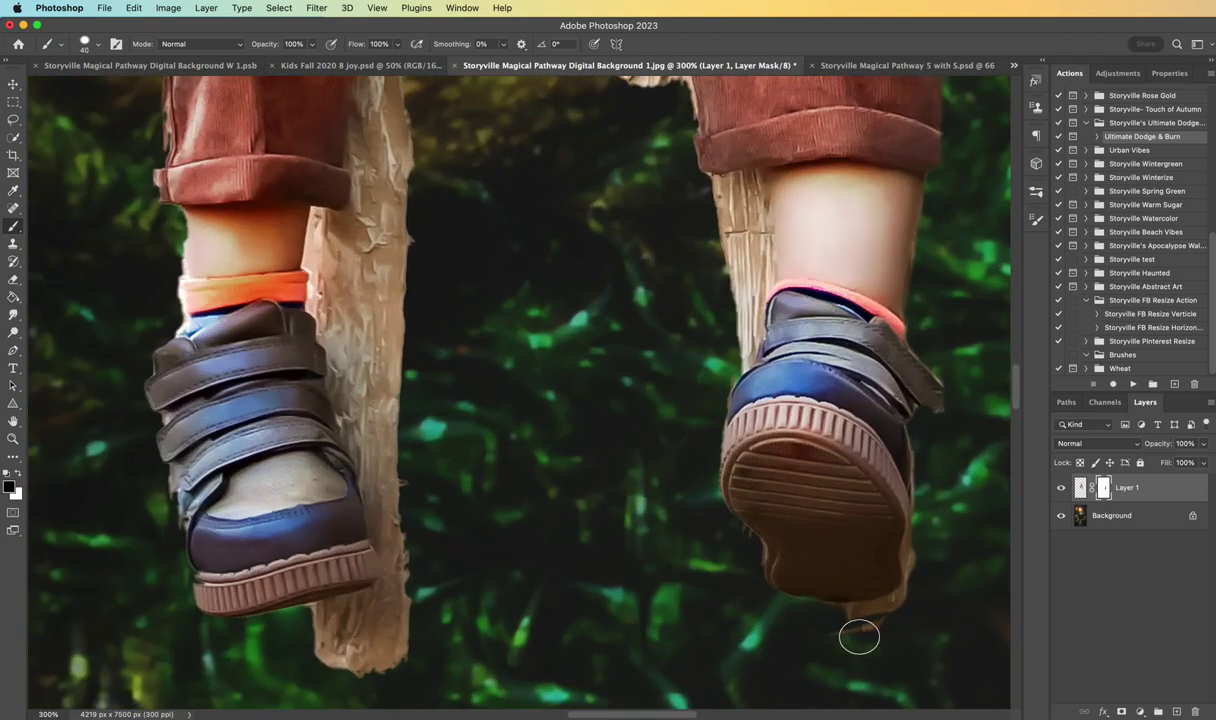
key(bracketleft)
key(bracketleft)
mouse_move(864, 612)
mouse_down()
mouse_move(921, 576)
mouse_move(935, 492)
mouse_up()
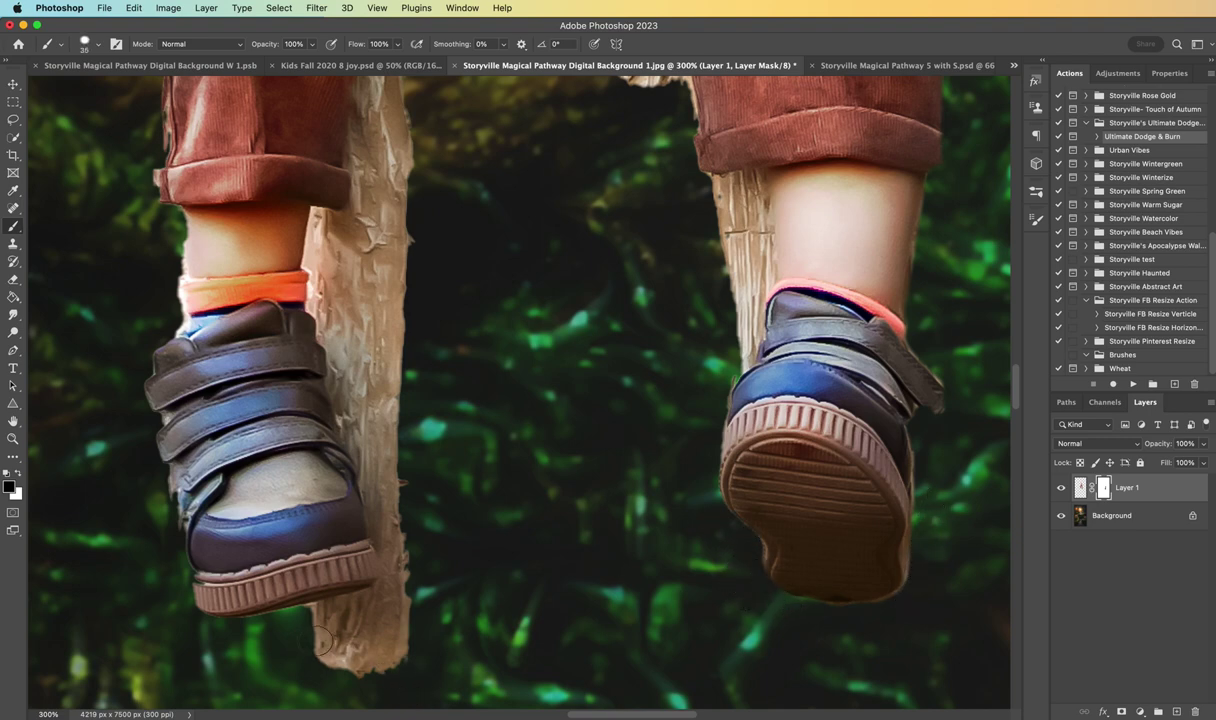
key(bracketright)
key(bracketright)
key(bracketright)
mouse_move(337, 632)
mouse_down()
mouse_move(397, 600)
mouse_move(354, 657)
mouse_move(377, 675)
mouse_move(396, 603)
mouse_up()
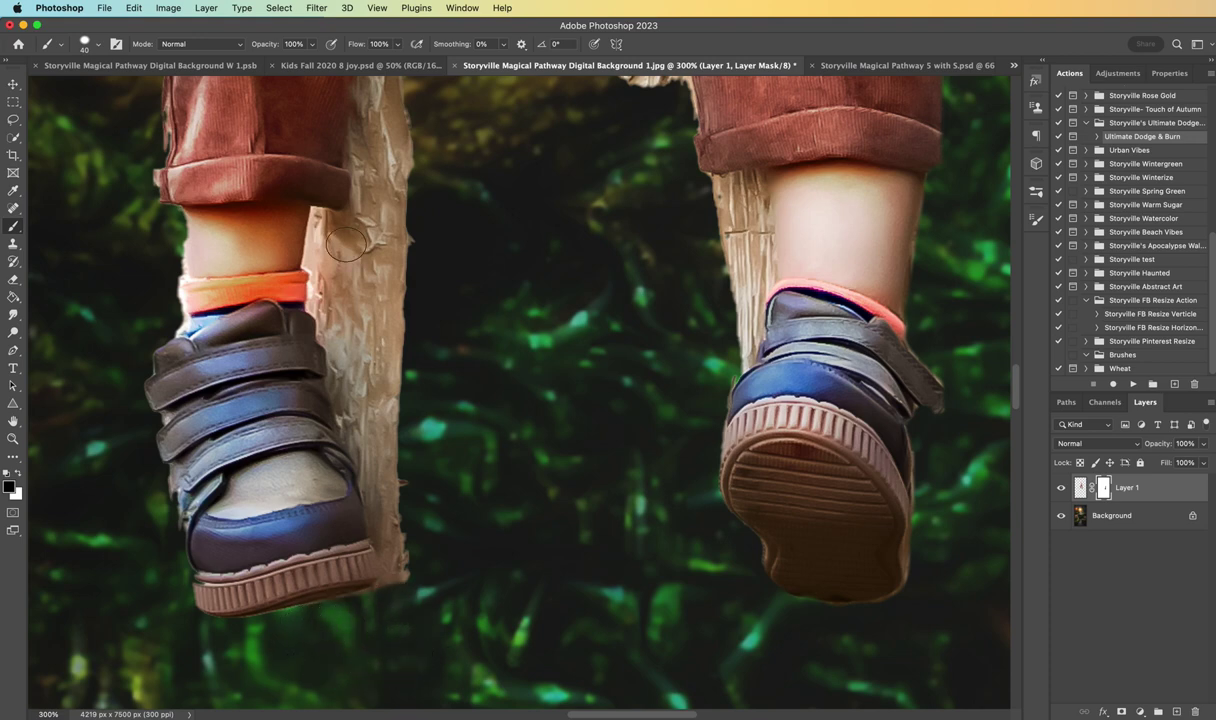
mouse_move(330, 232)
mouse_down()
mouse_move(357, 328)
mouse_move(374, 328)
mouse_move(411, 238)
mouse_move(394, 448)
mouse_move(394, 438)
mouse_move(414, 579)
mouse_move(360, 612)
mouse_move(400, 566)
mouse_move(324, 301)
mouse_move(323, 226)
mouse_move(321, 308)
mouse_move(372, 467)
mouse_up()
key(bracketleft)
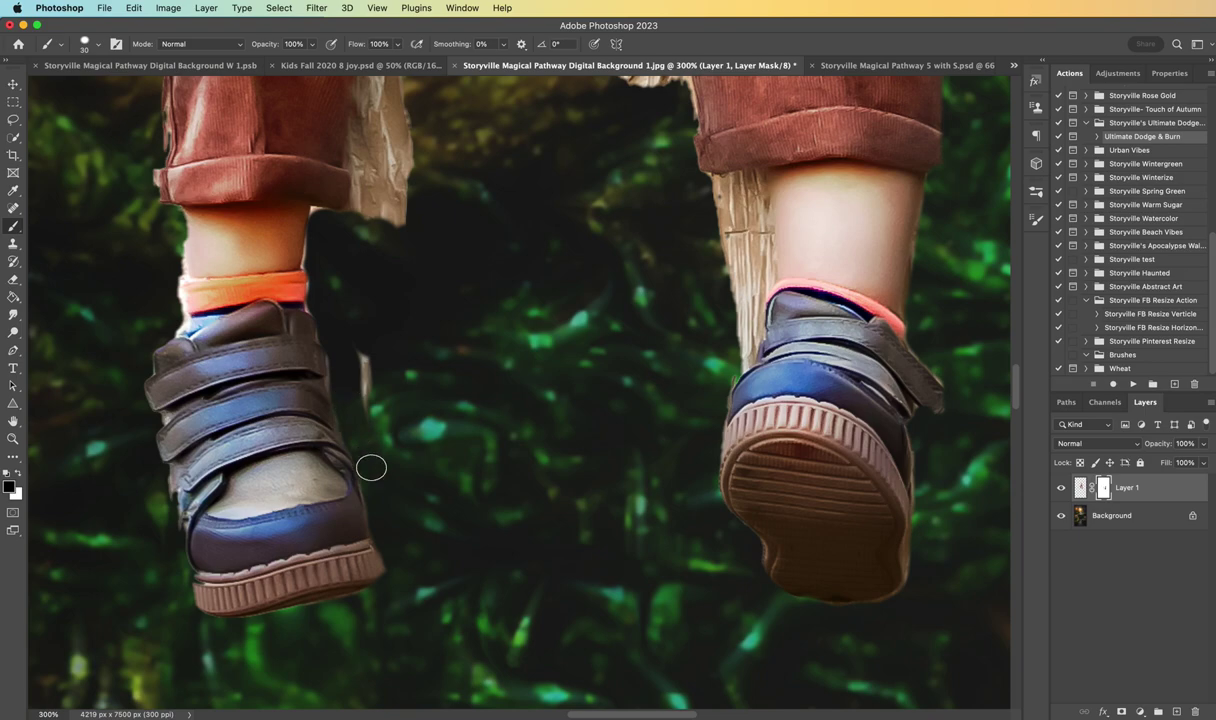
key(super+minus)
key(super+minus)
Step: Hide the wood sliver beside the left knee and the post top between the thighs
key(bracketright)
key(bracketright)
key(bracketright)
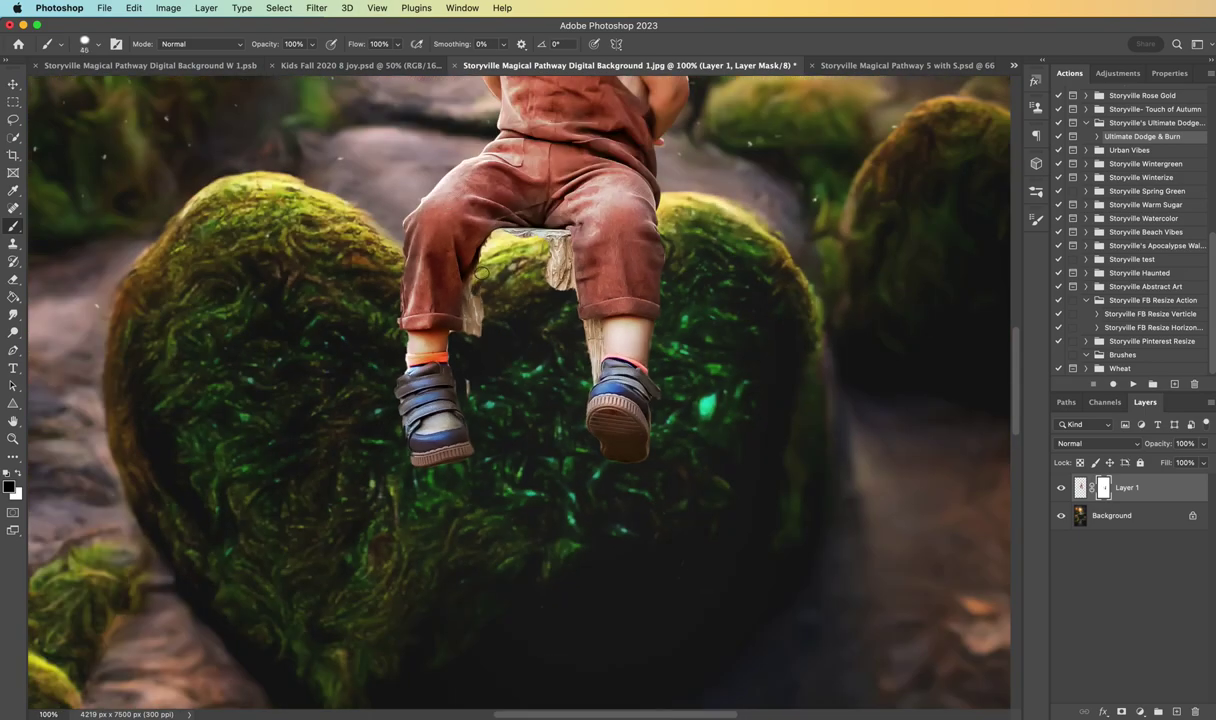
mouse_move(470, 290)
mouse_down()
mouse_move(472, 320)
mouse_move(477, 215)
mouse_up()
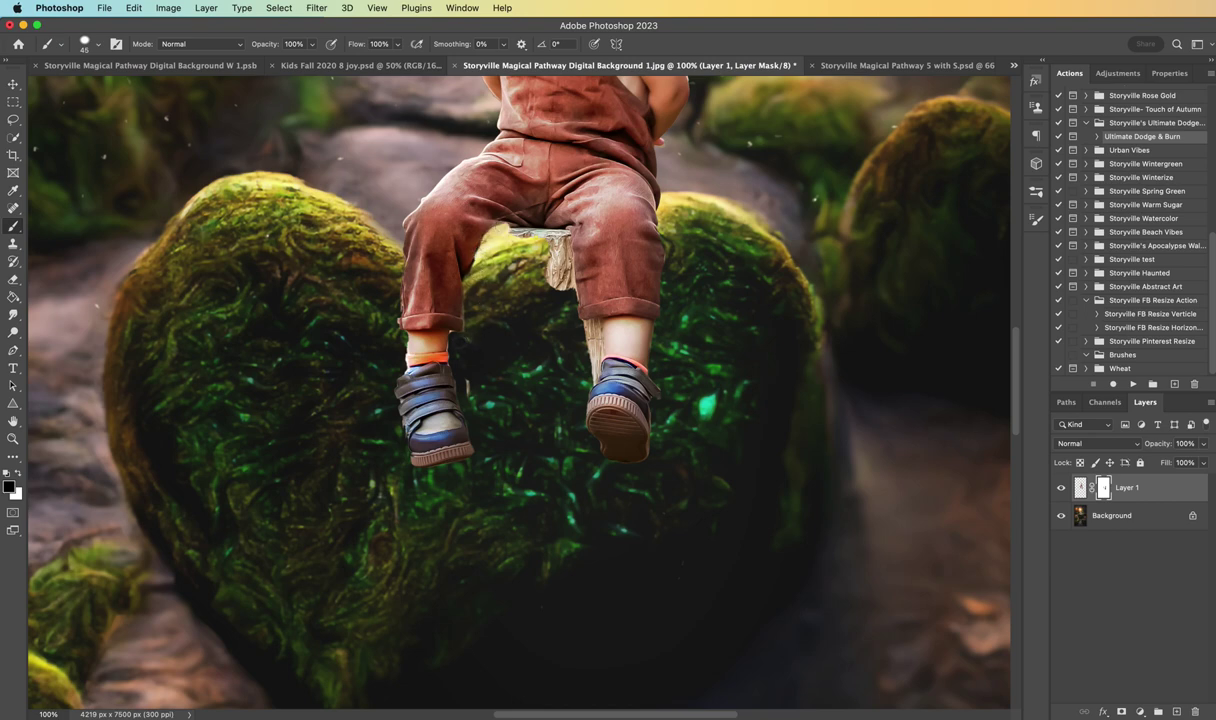
key(bracketright)
key(bracketright)
key(bracketright)
mouse_move(505, 235)
mouse_down()
mouse_move(536, 224)
mouse_move(533, 268)
mouse_move(521, 262)
mouse_move(535, 230)
mouse_move(588, 345)
mouse_move(590, 318)
mouse_move(593, 352)
mouse_move(595, 337)
mouse_up()
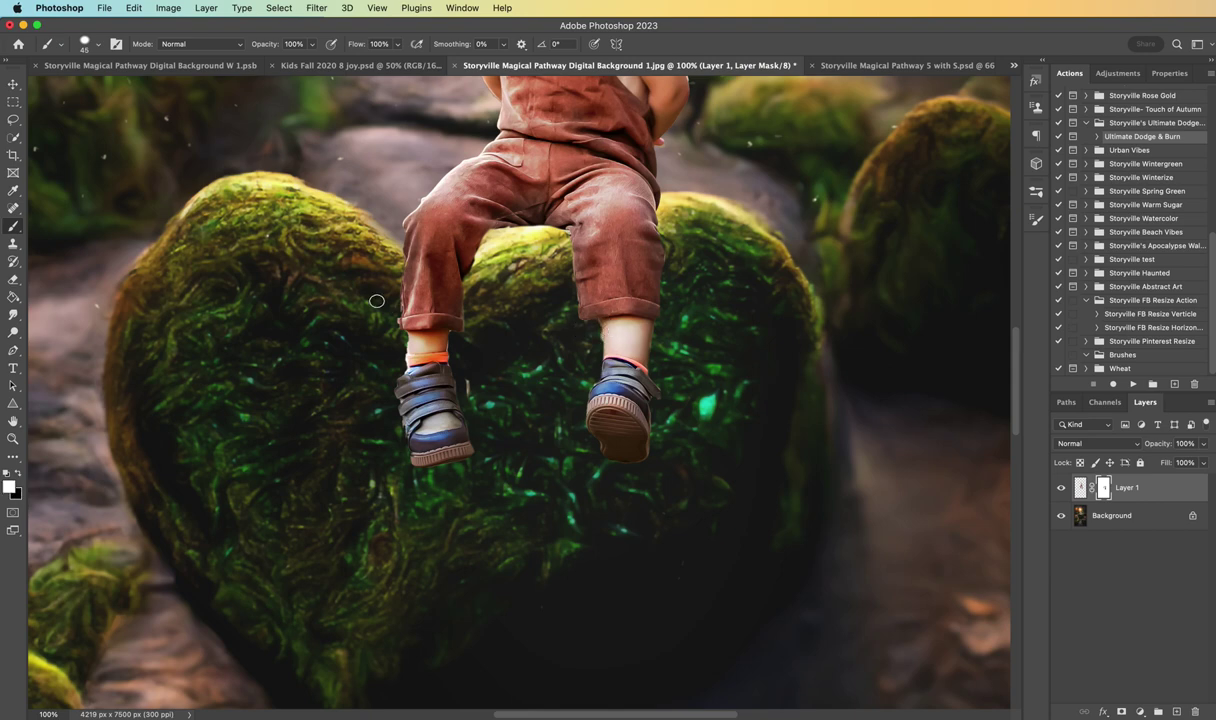
Step: Touch up the mask, swapping between white and black, then zoom out to view the whole composite
key(x)
key(x)
scroll(941, 257, up, 10)
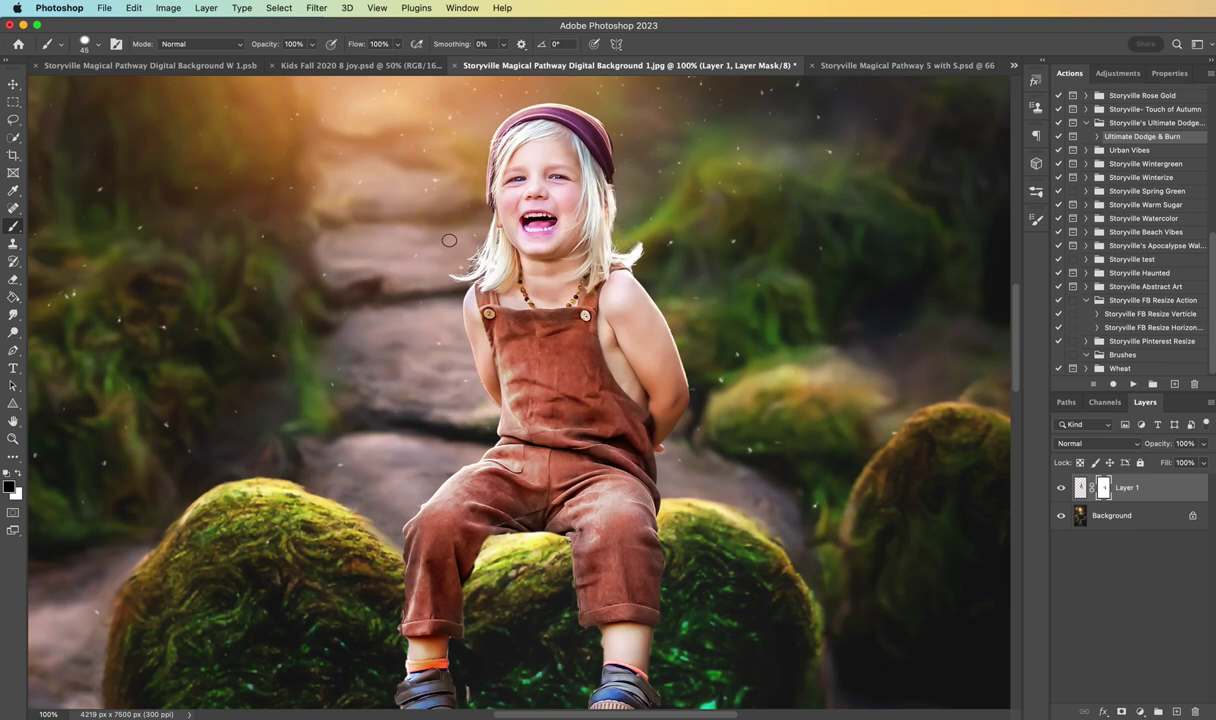
key(x)
key(x)
key(super+minus)
key(super+minus)
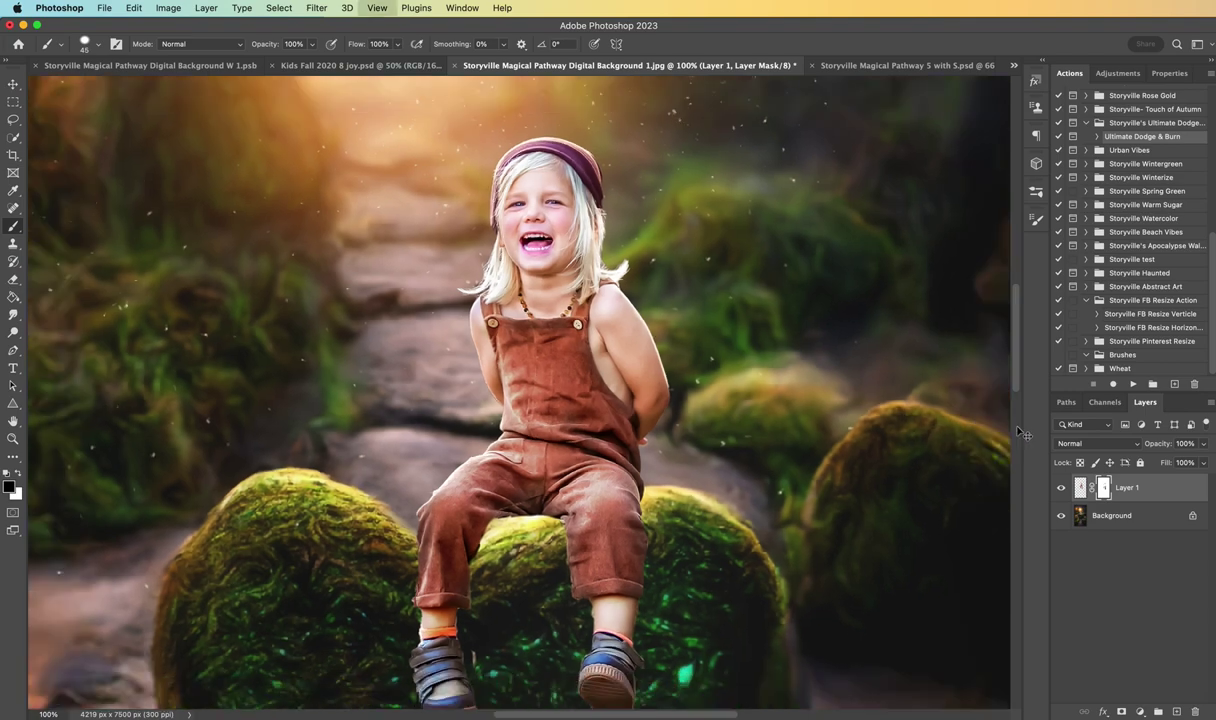
key(super+minus)
key(super+minus)
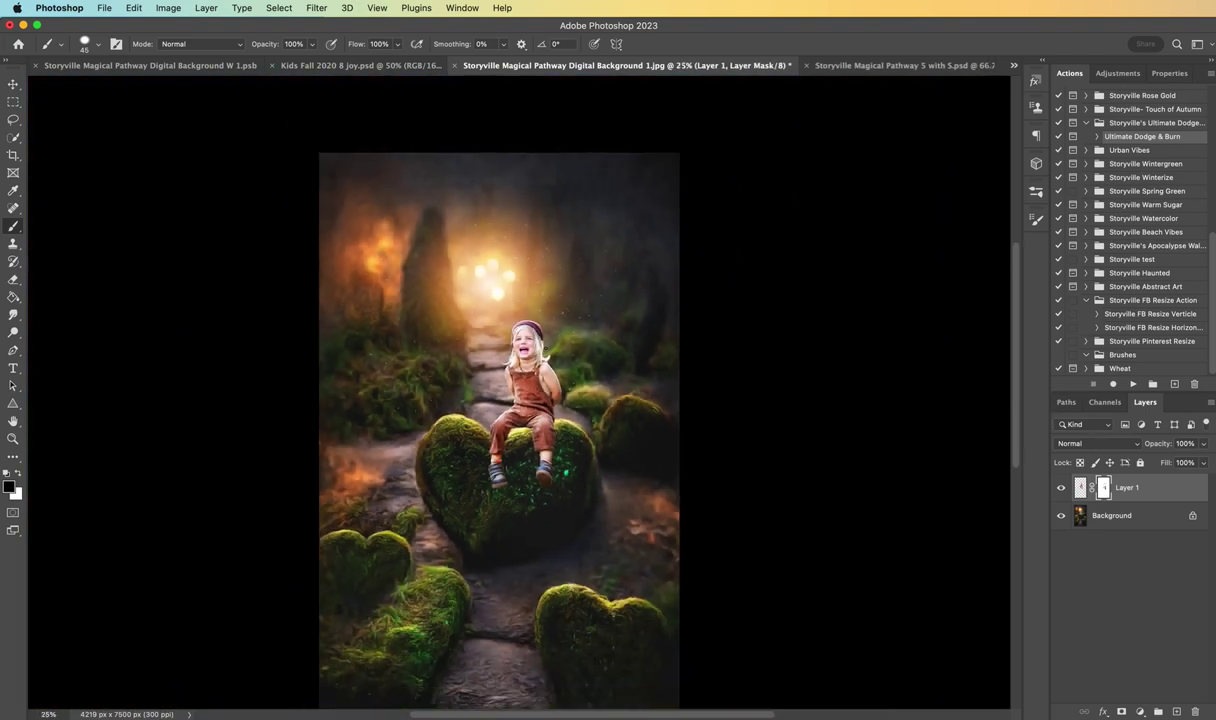
key(super+minus)
key(super+plus)
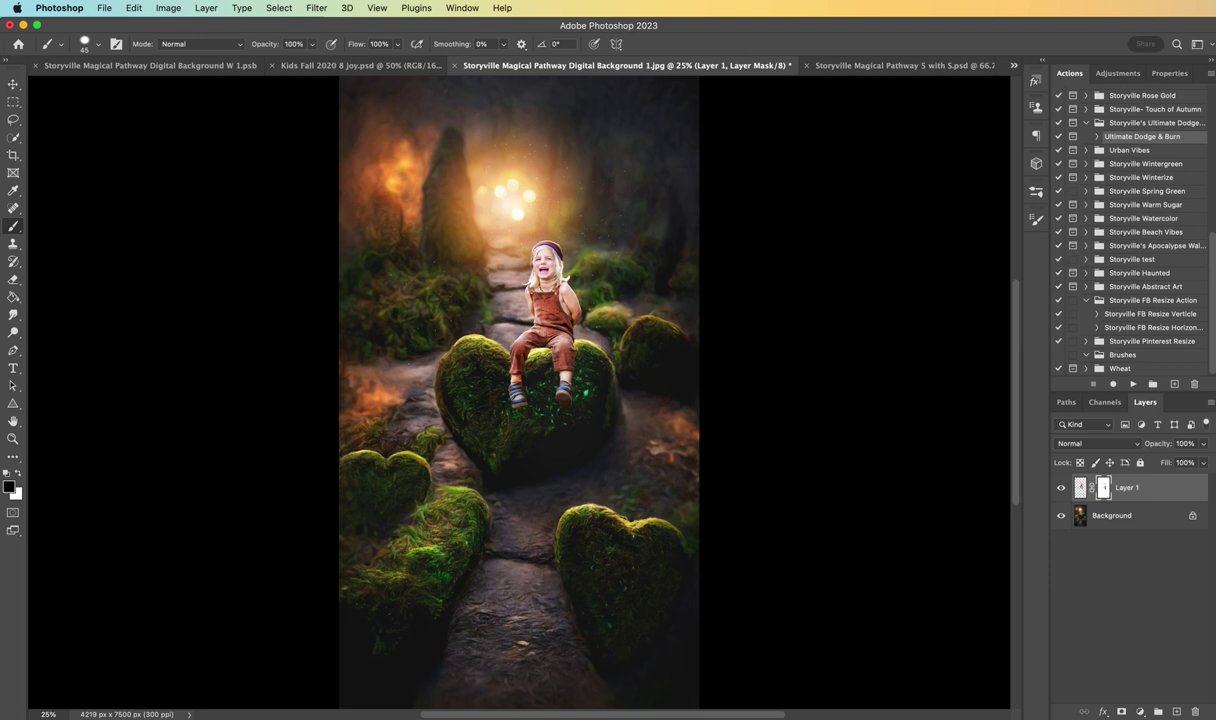
Step: Add a Curves adjustment clipped to Layer 1, pulling a point down to input 171, output 132
click(1121, 74)
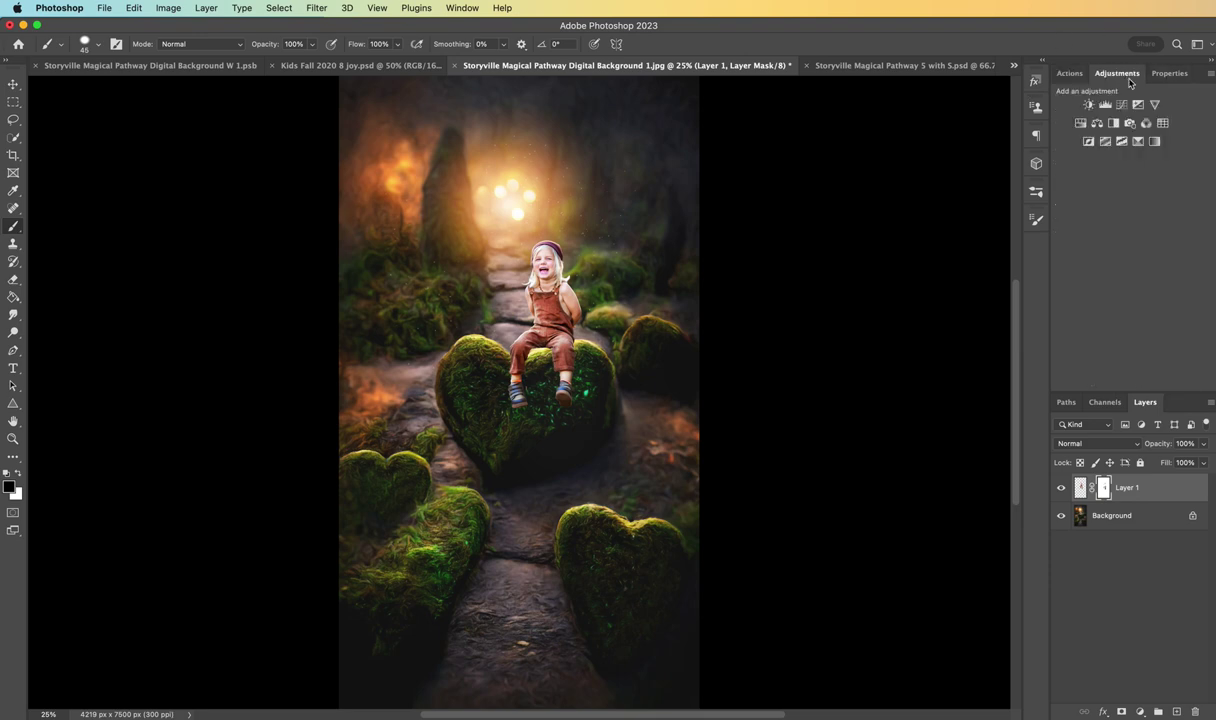
click(1122, 105)
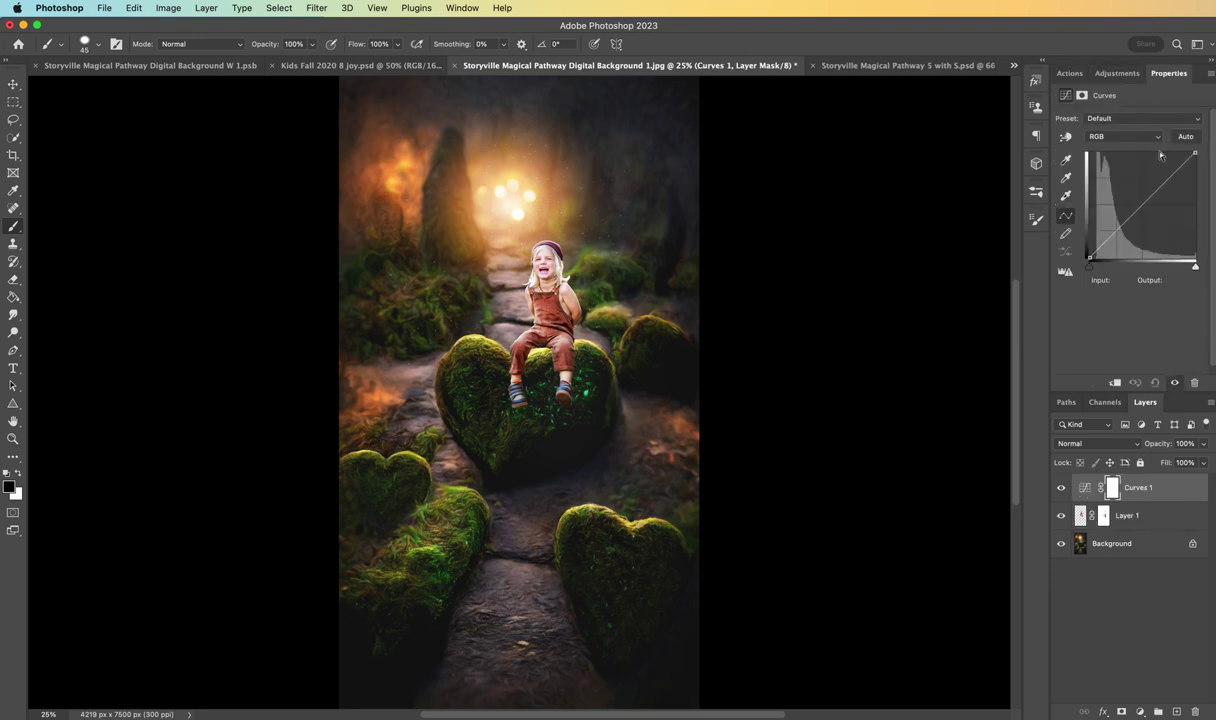
click(1117, 383)
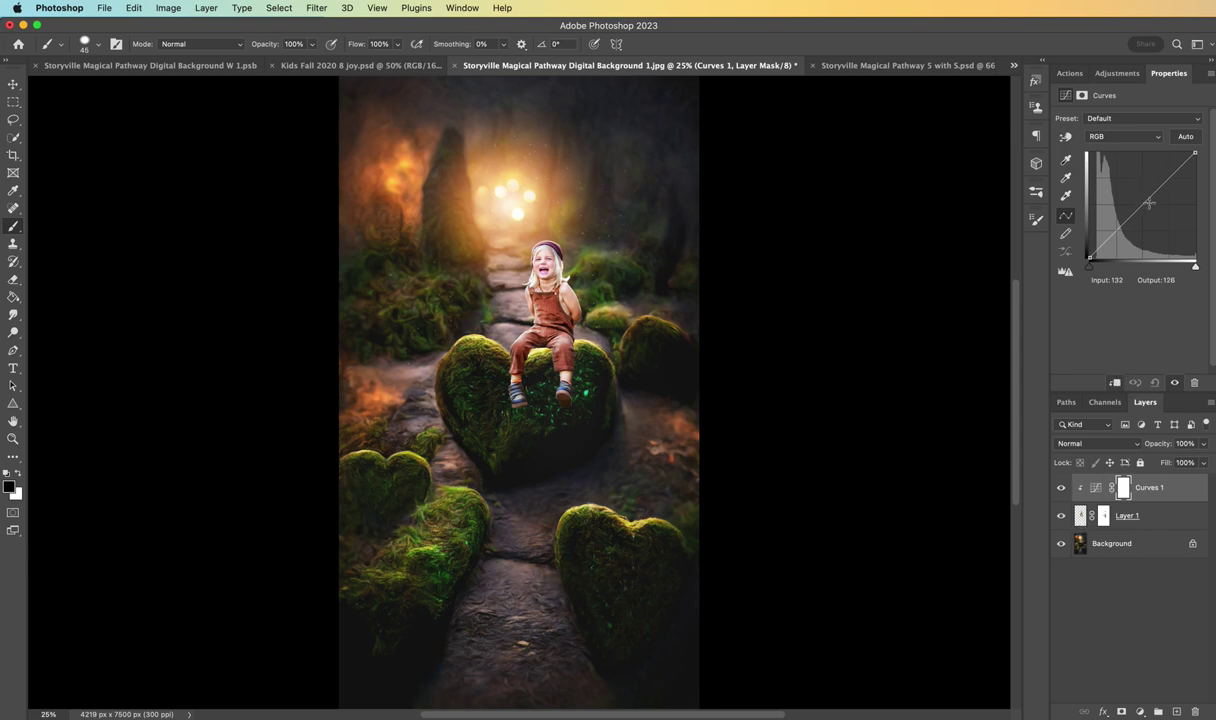
drag(1149, 201, 1160, 203)
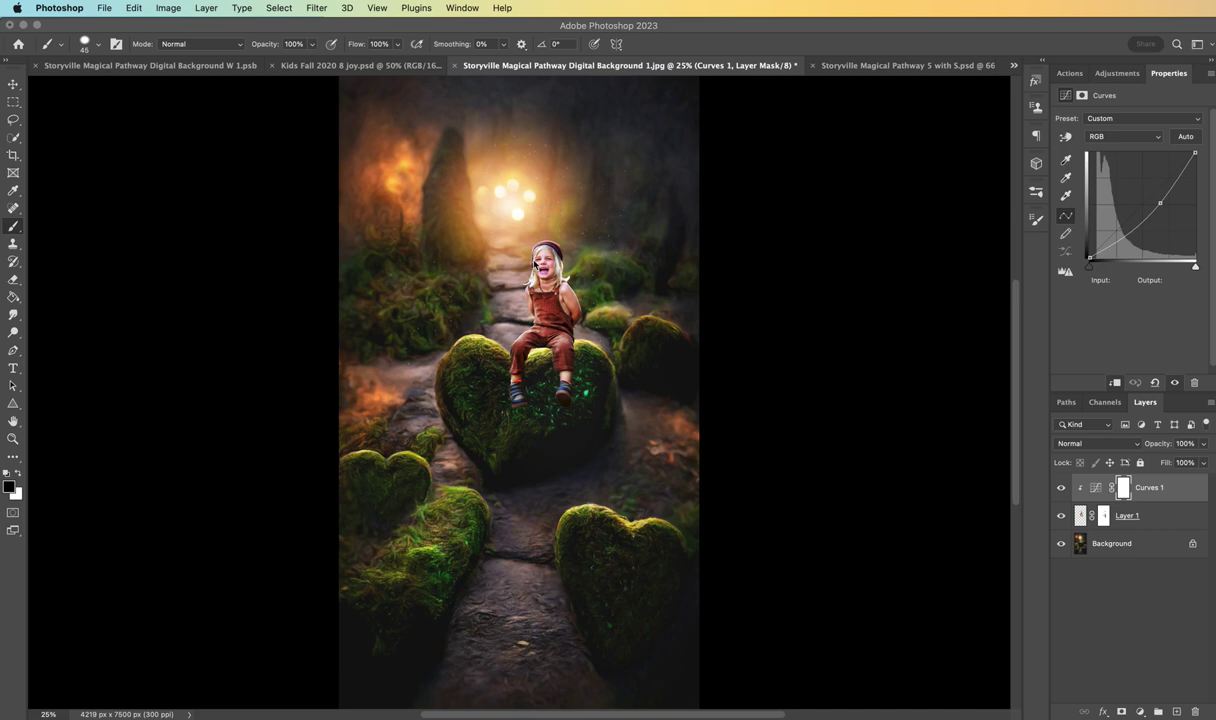
click(770, 271)
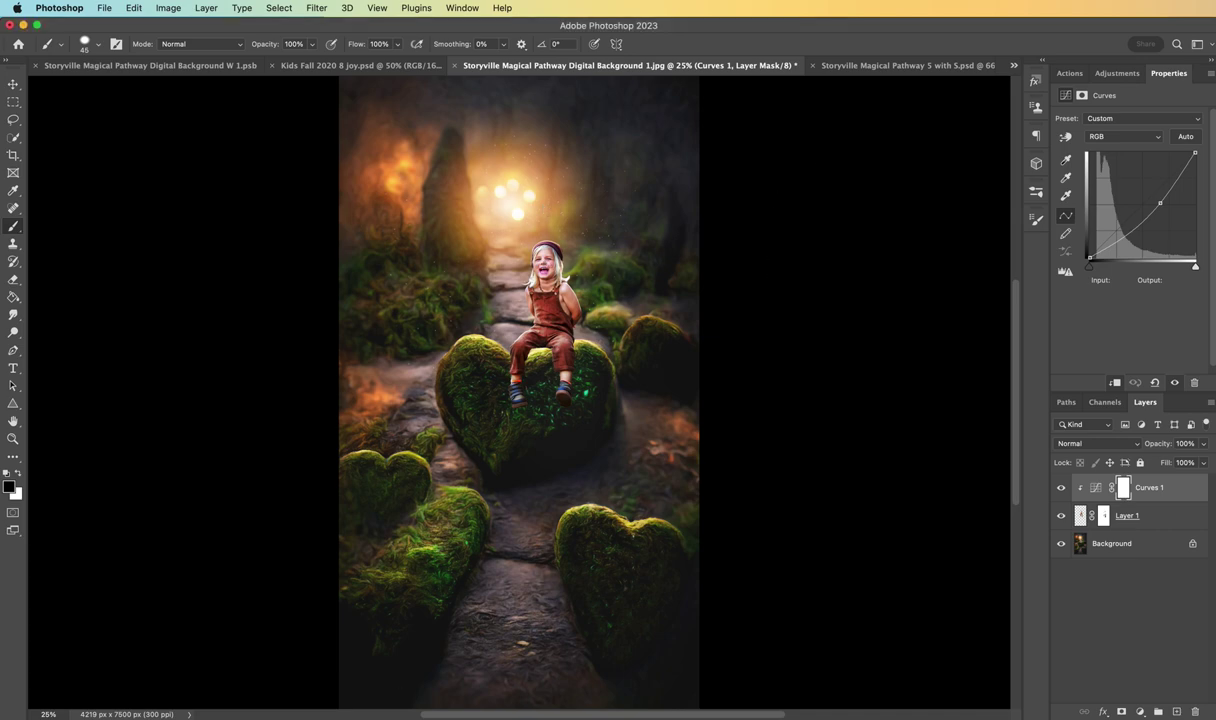
Step: Place Storyville Sun 2 in the composite in Screen mode, positioned up behind the child
key(super+Tab)
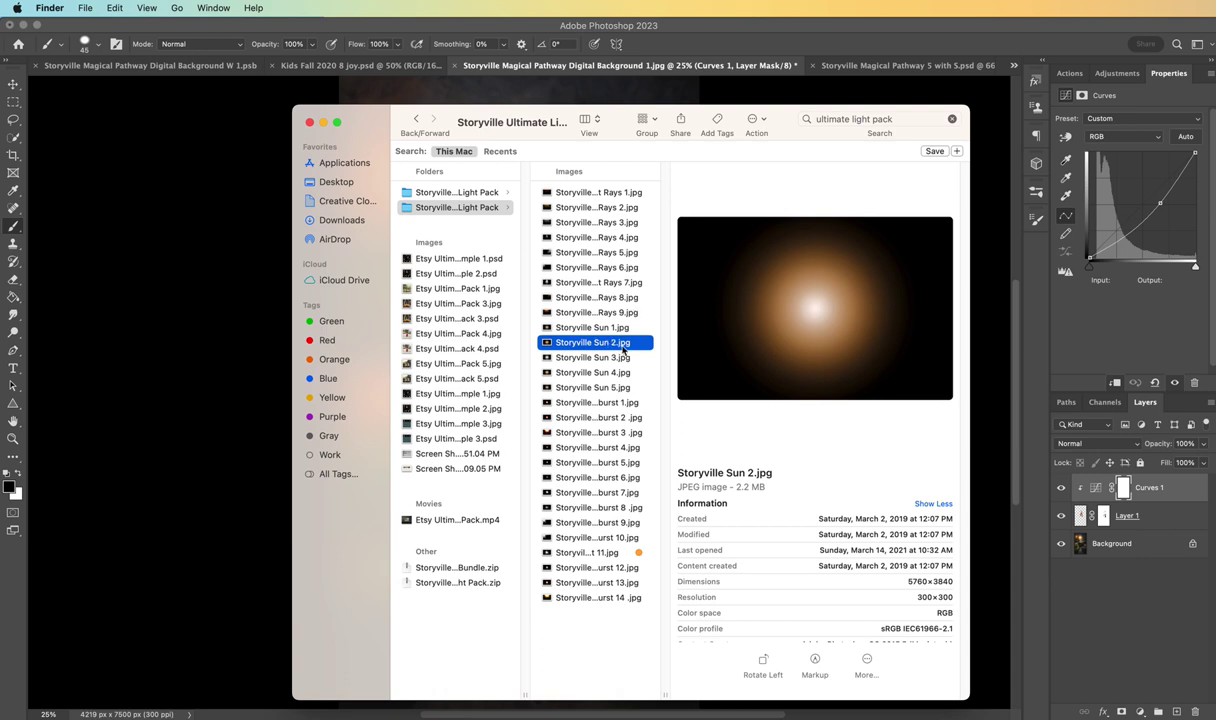
drag(622, 348, 350, 363)
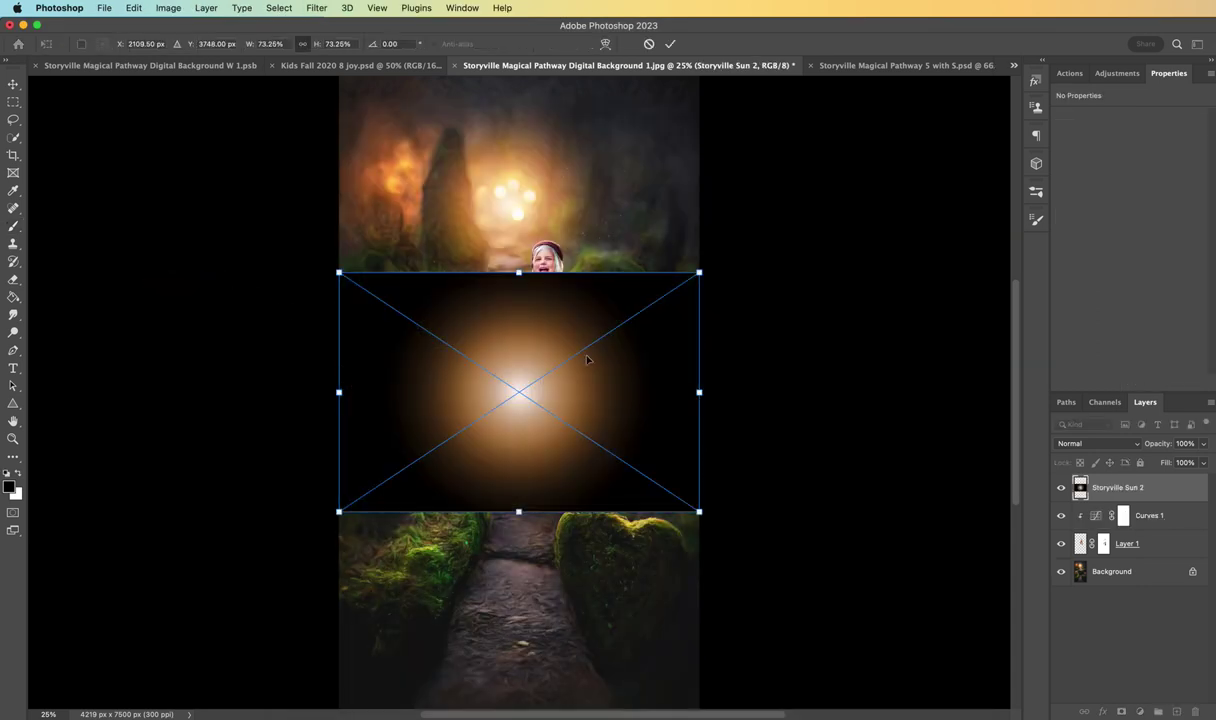
click(1085, 444)
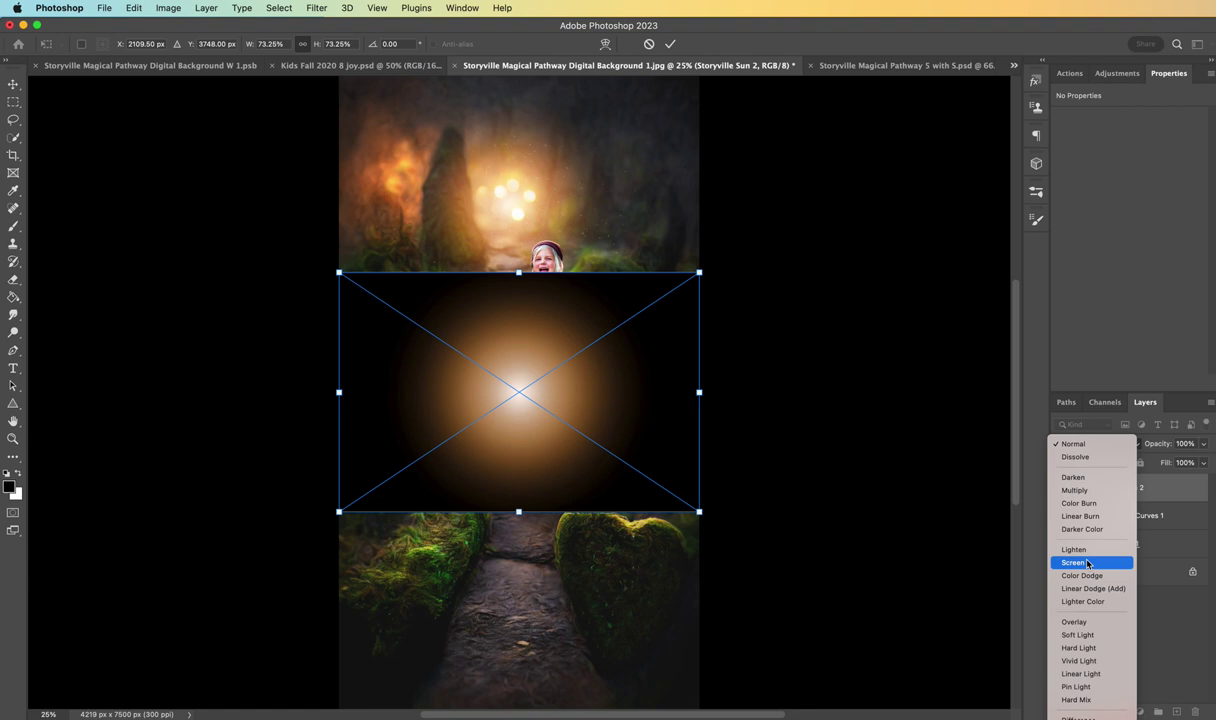
click(1086, 562)
drag(609, 431, 609, 250)
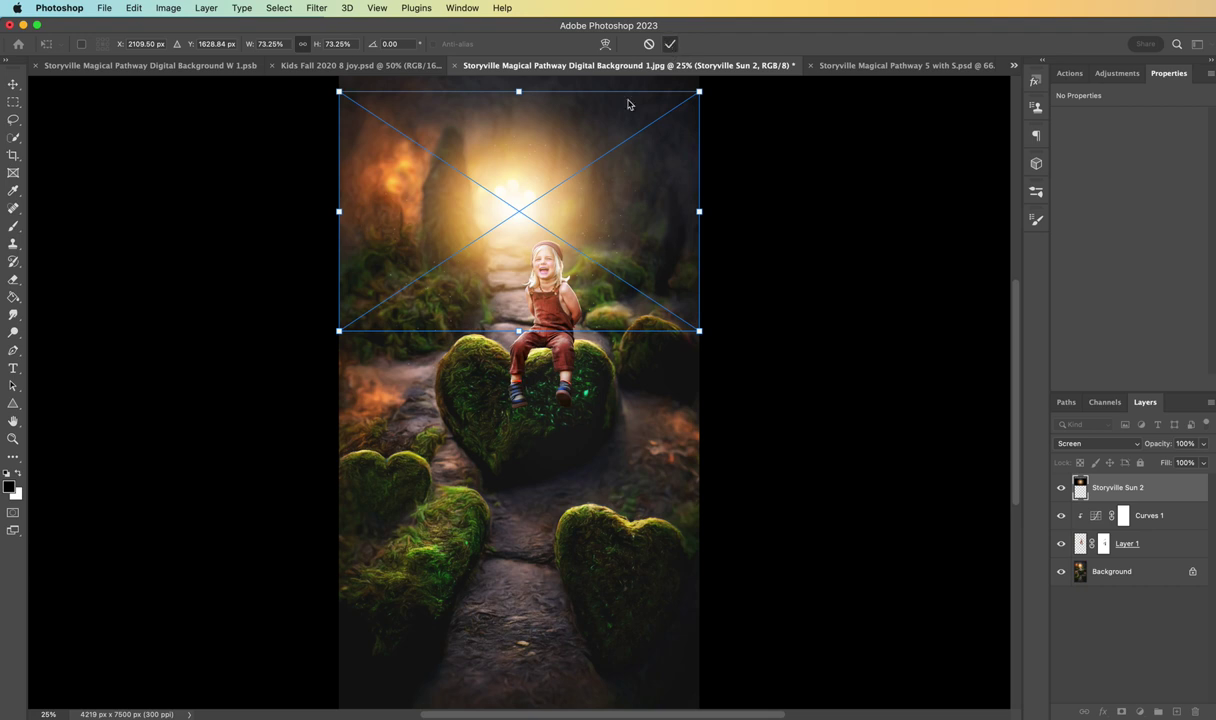
key(Return)
key(b)
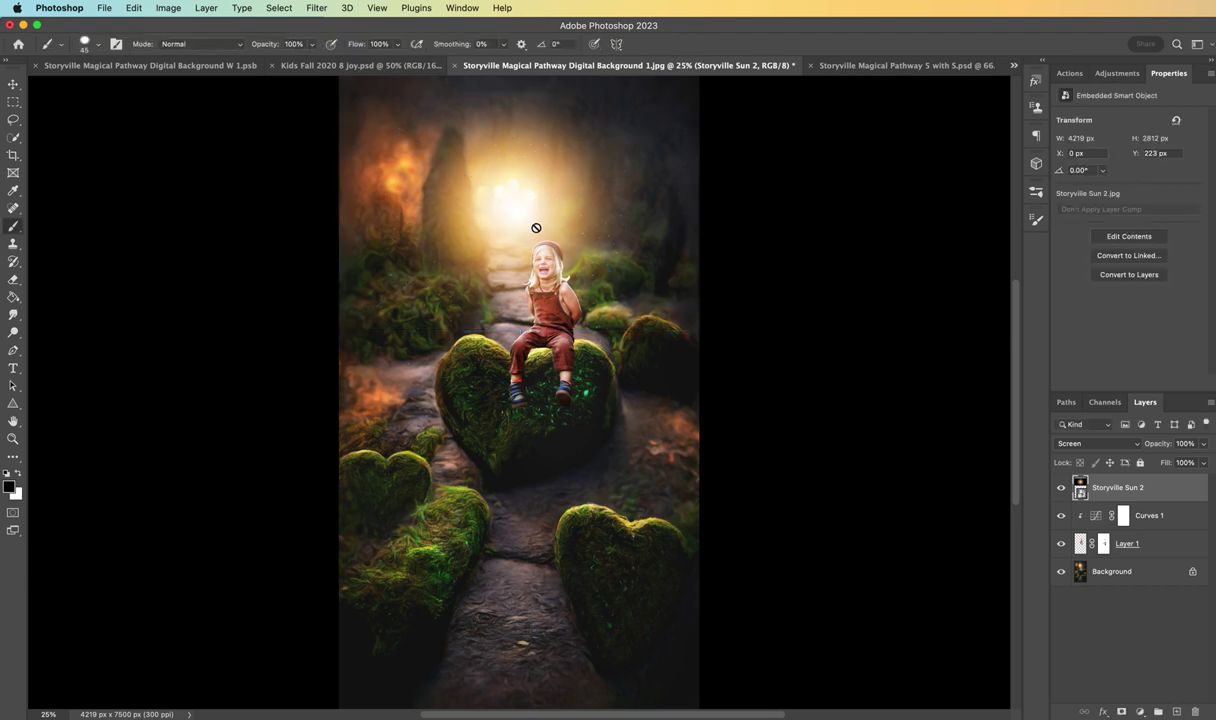
Step: Mask the sun layer, clip it to the layers below, and lower its opacity to 29%
click(1120, 711)
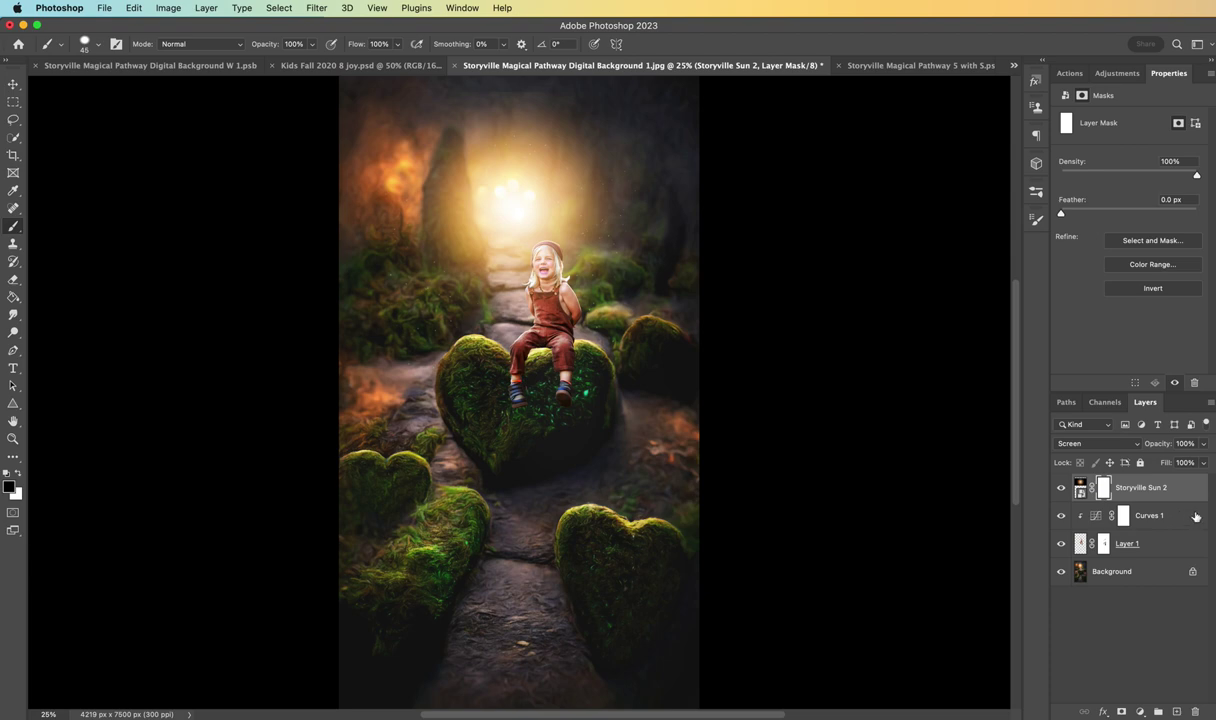
right_click(1168, 495)
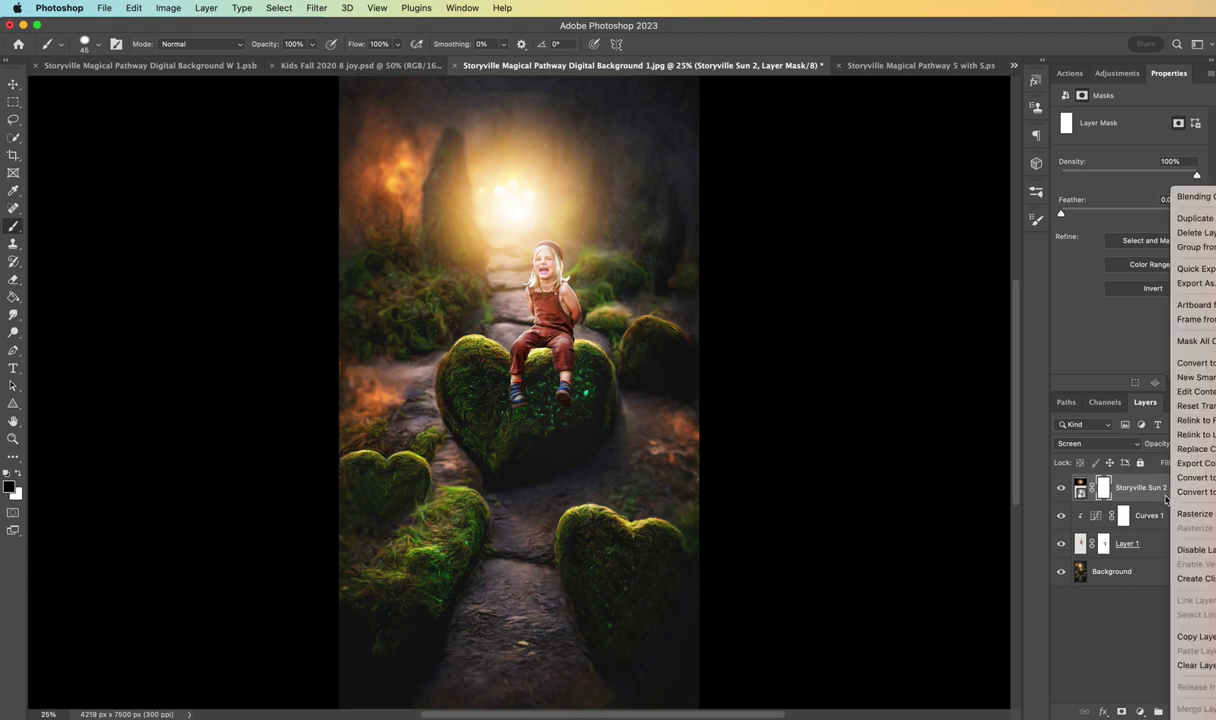
click(1195, 579)
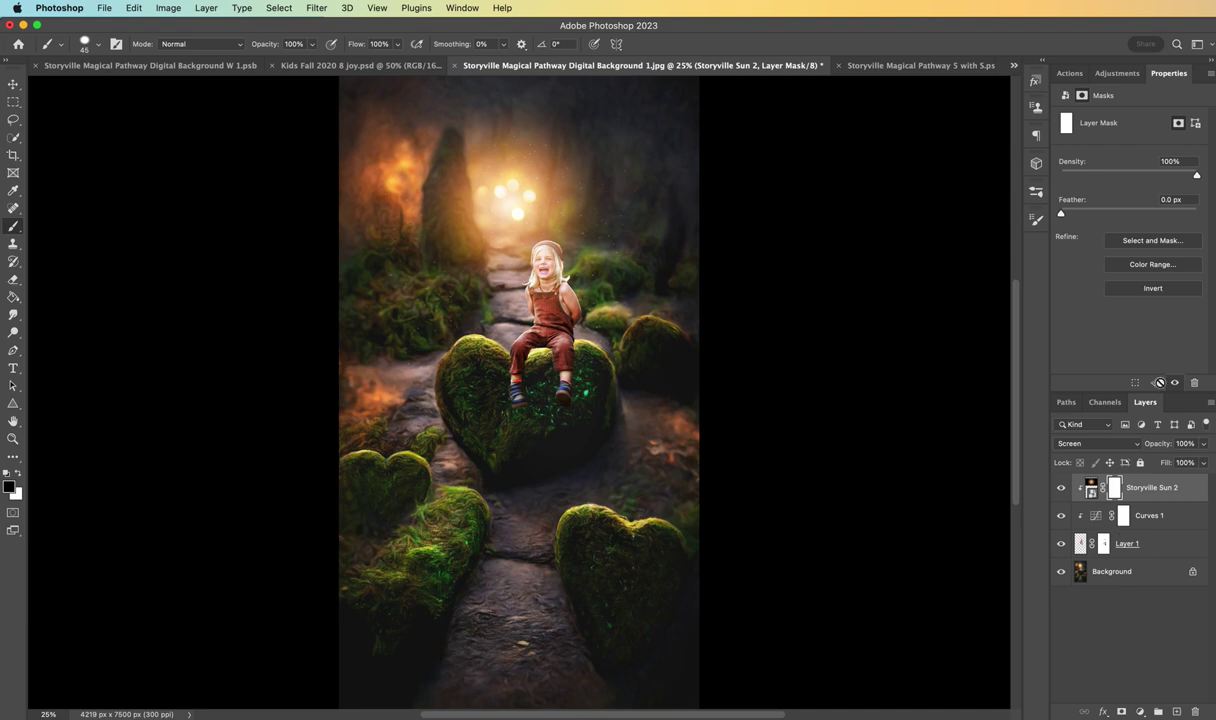
drag(1163, 453, 1035, 433)
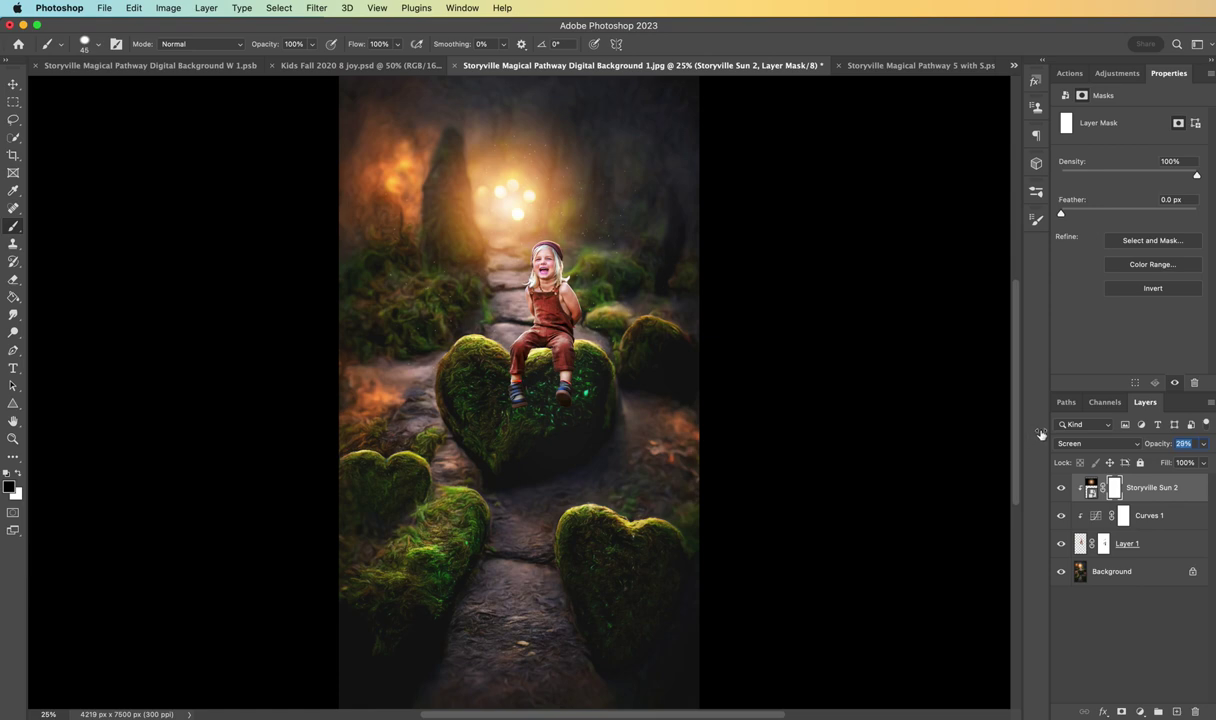
click(1062, 489)
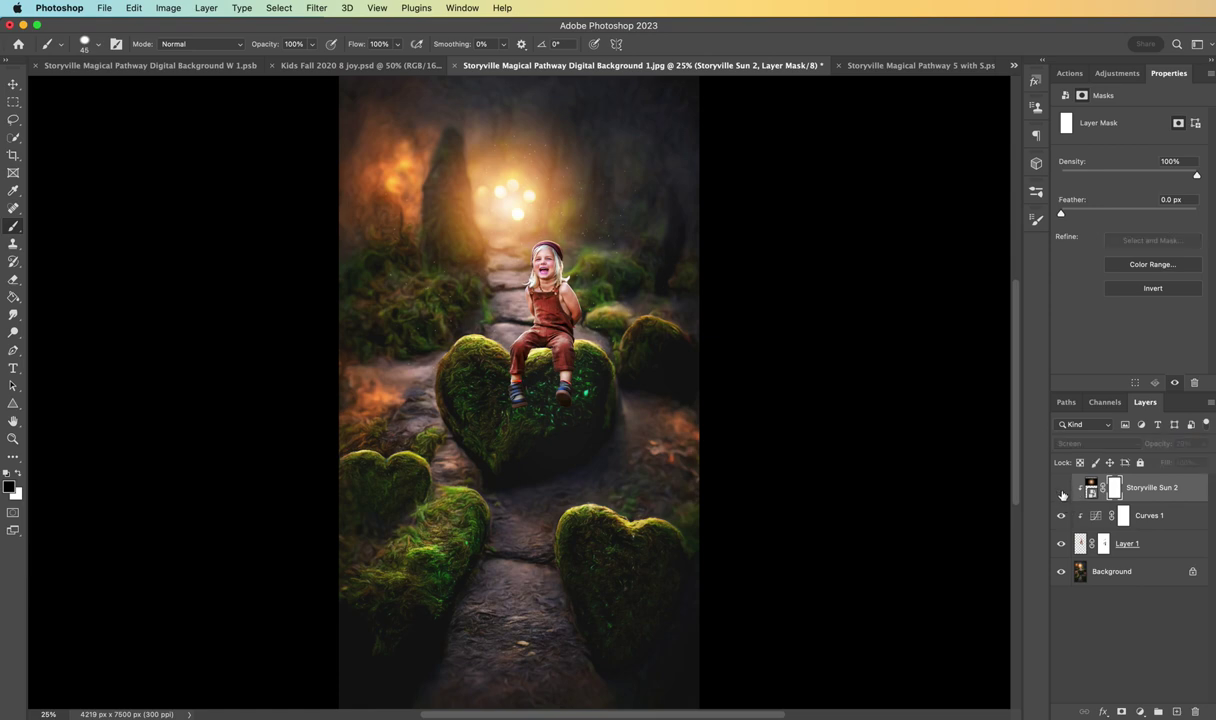
click(1062, 489)
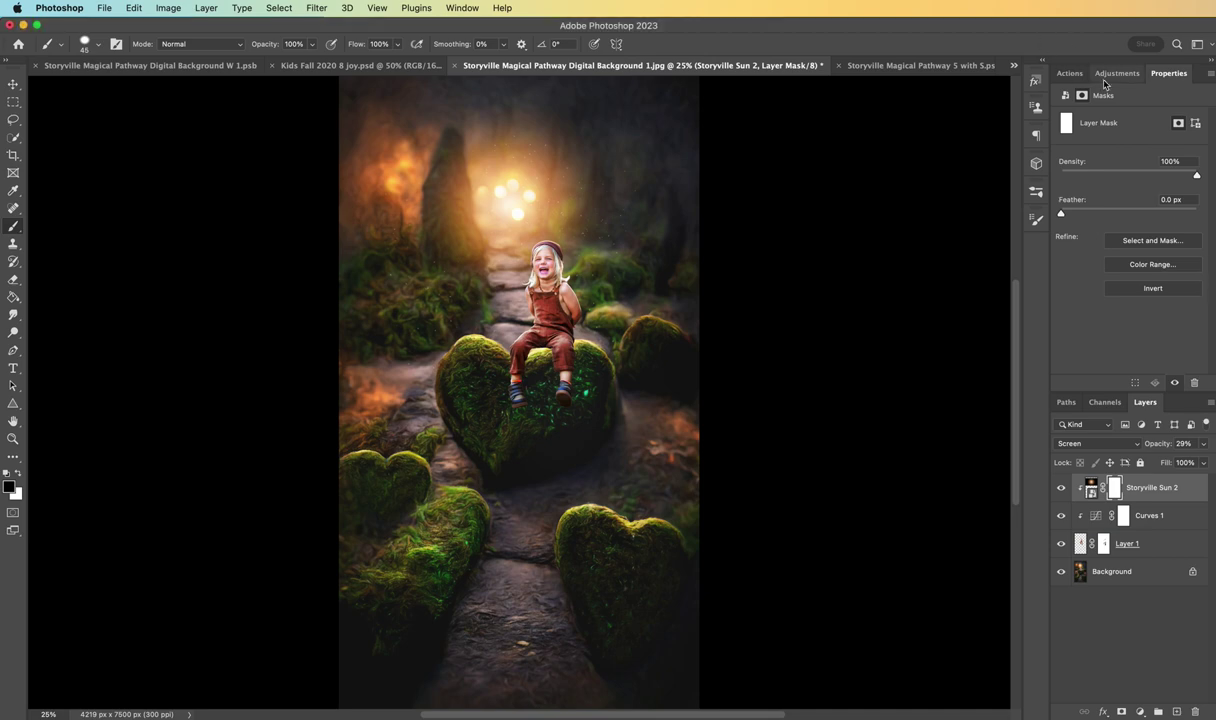
Step: Run the Ultimate Dodge & Burn action and select Extra Burn inside D&B Clothing
click(1069, 73)
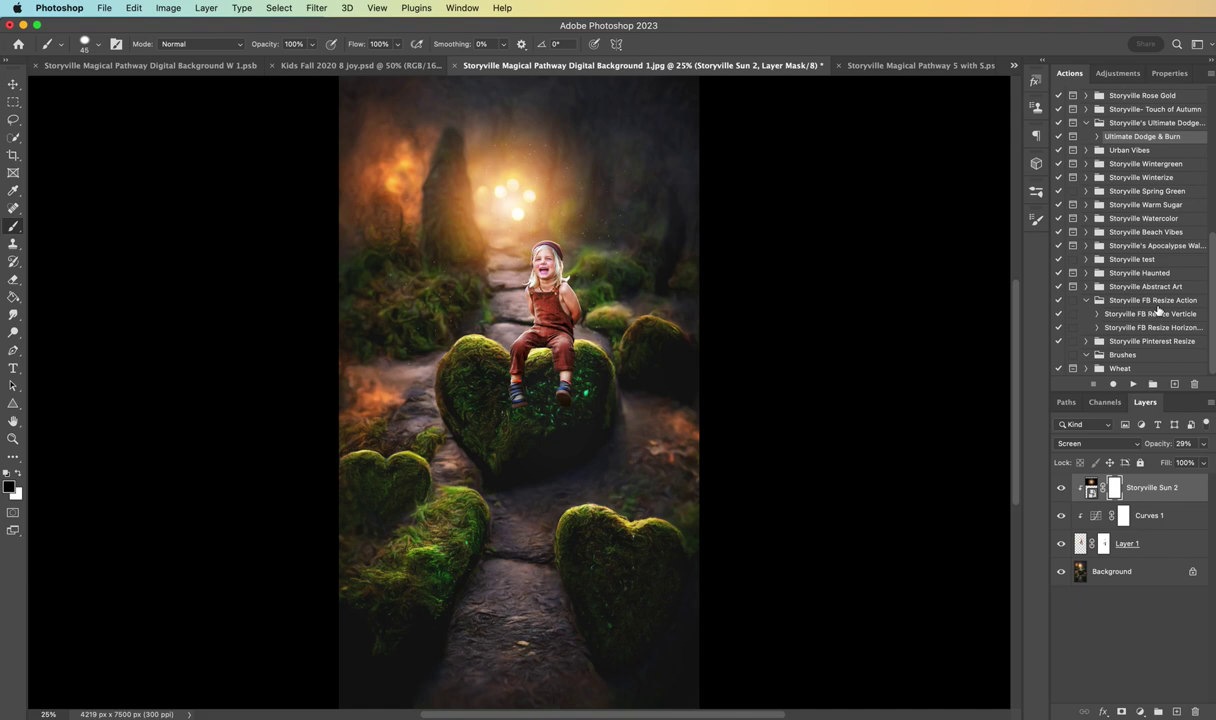
click(1133, 383)
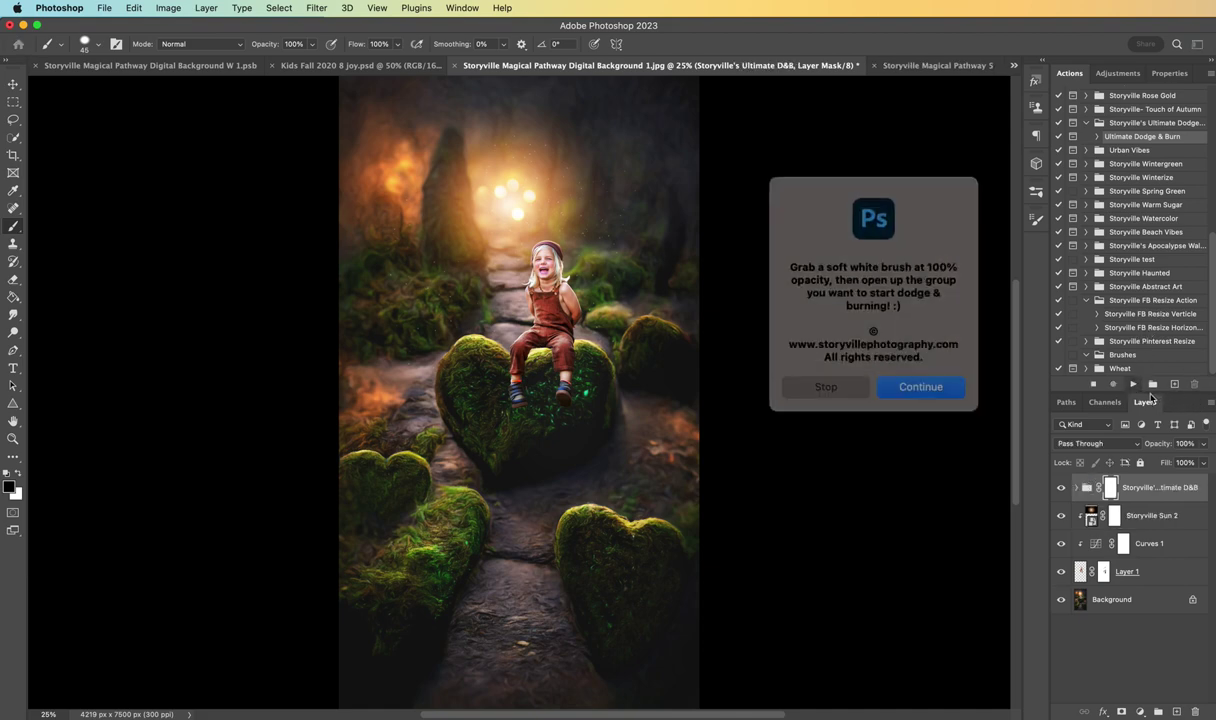
click(895, 380)
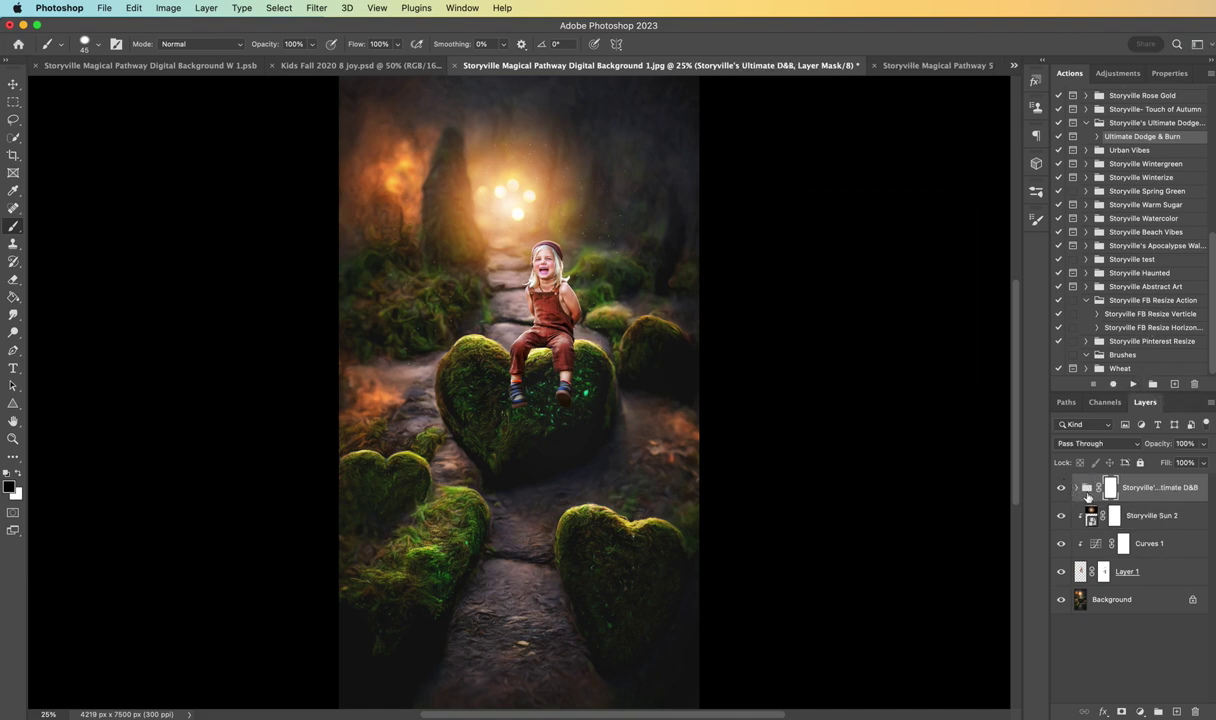
click(1080, 489)
click(1088, 571)
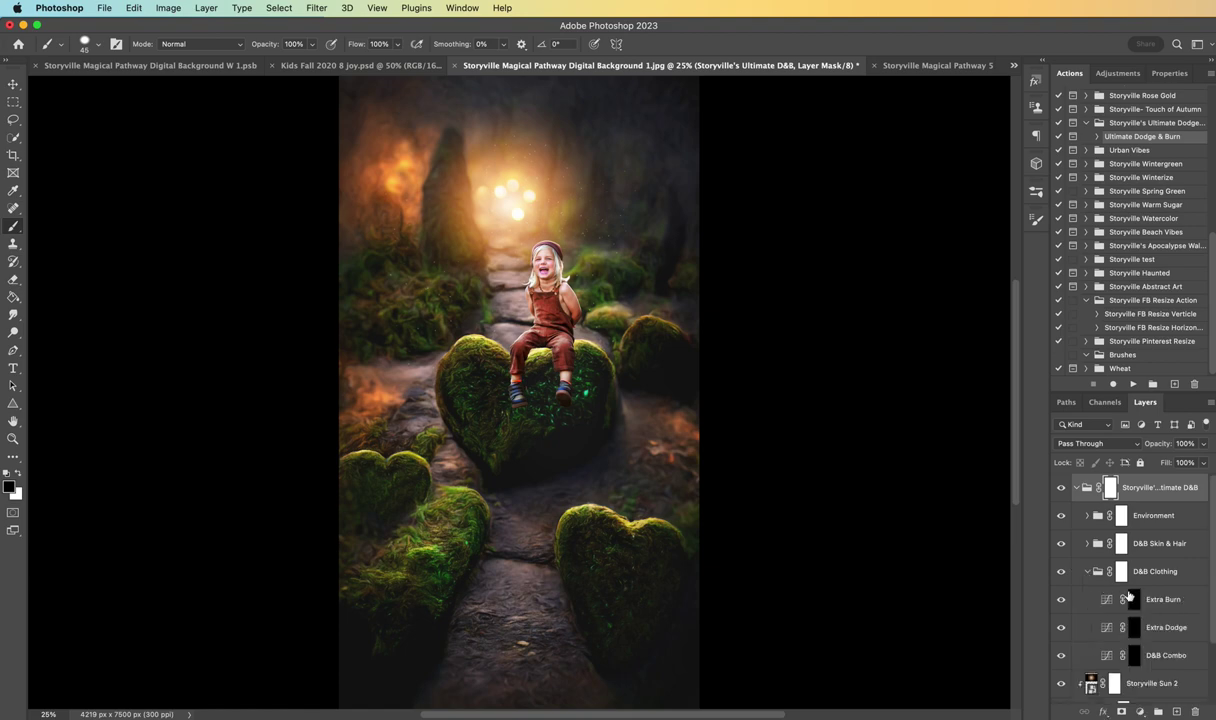
click(1092, 599)
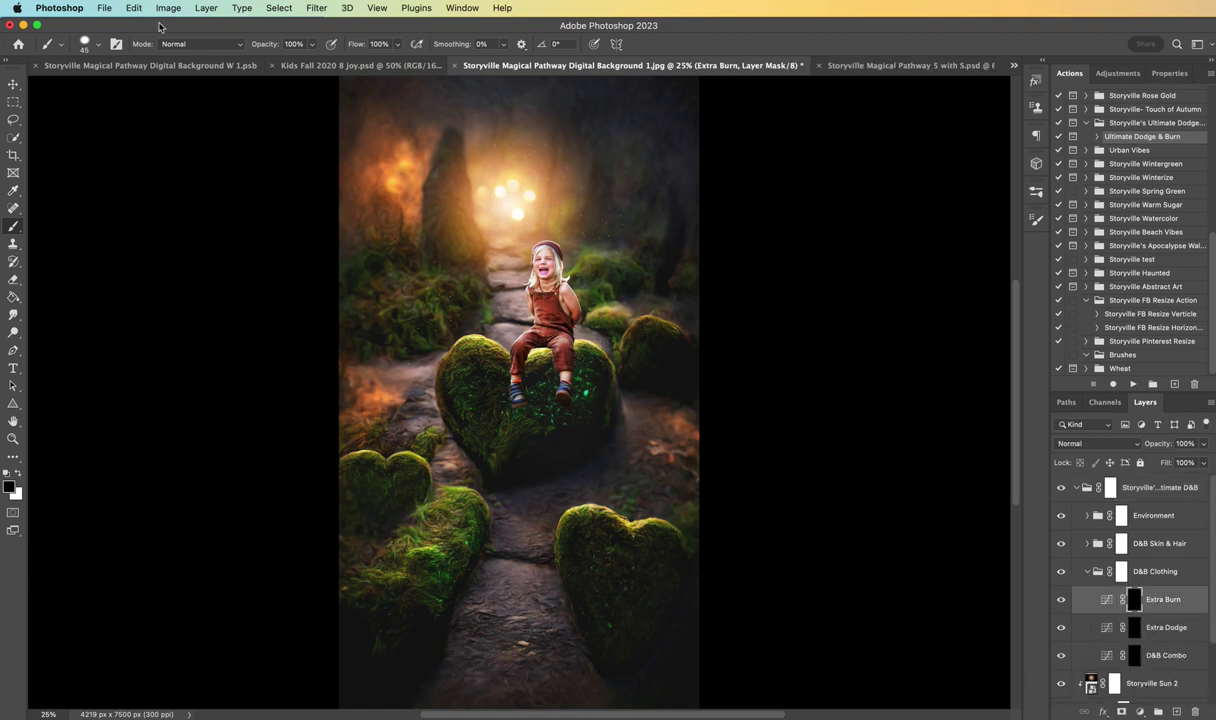
Step: Paint burn shadows down the overalls with a soft white brush
click(92, 44)
click(53, 171)
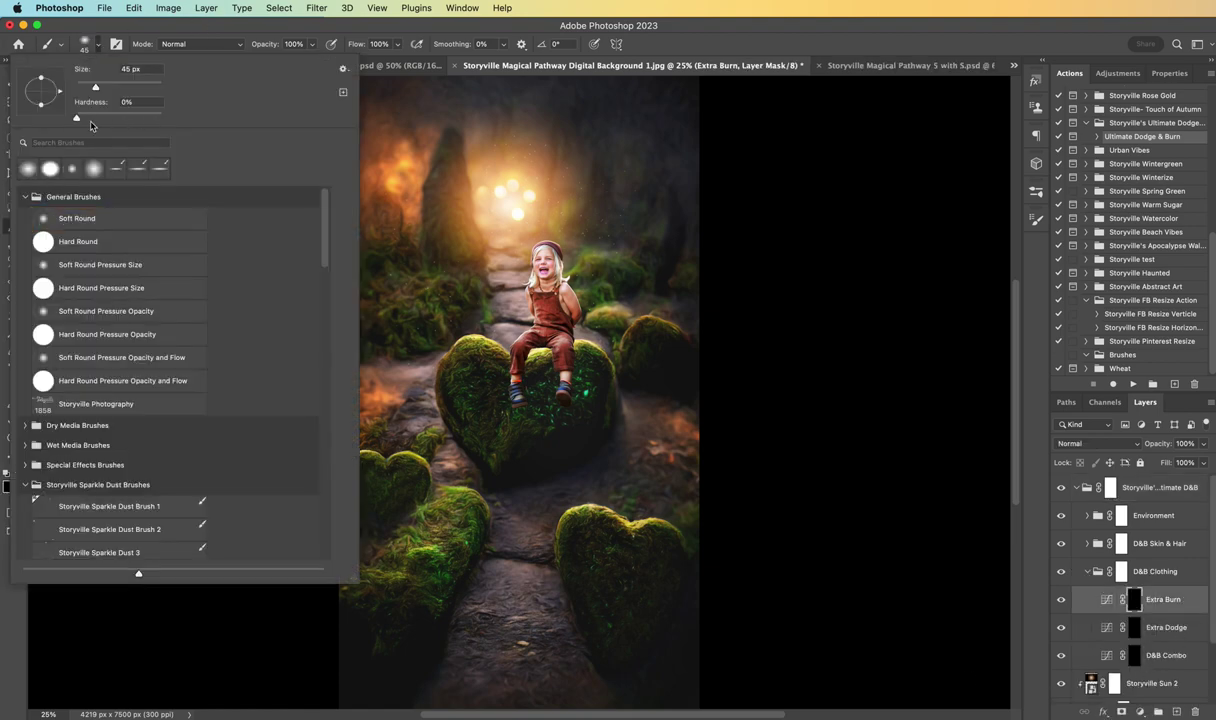
click(691, 172)
click(17, 473)
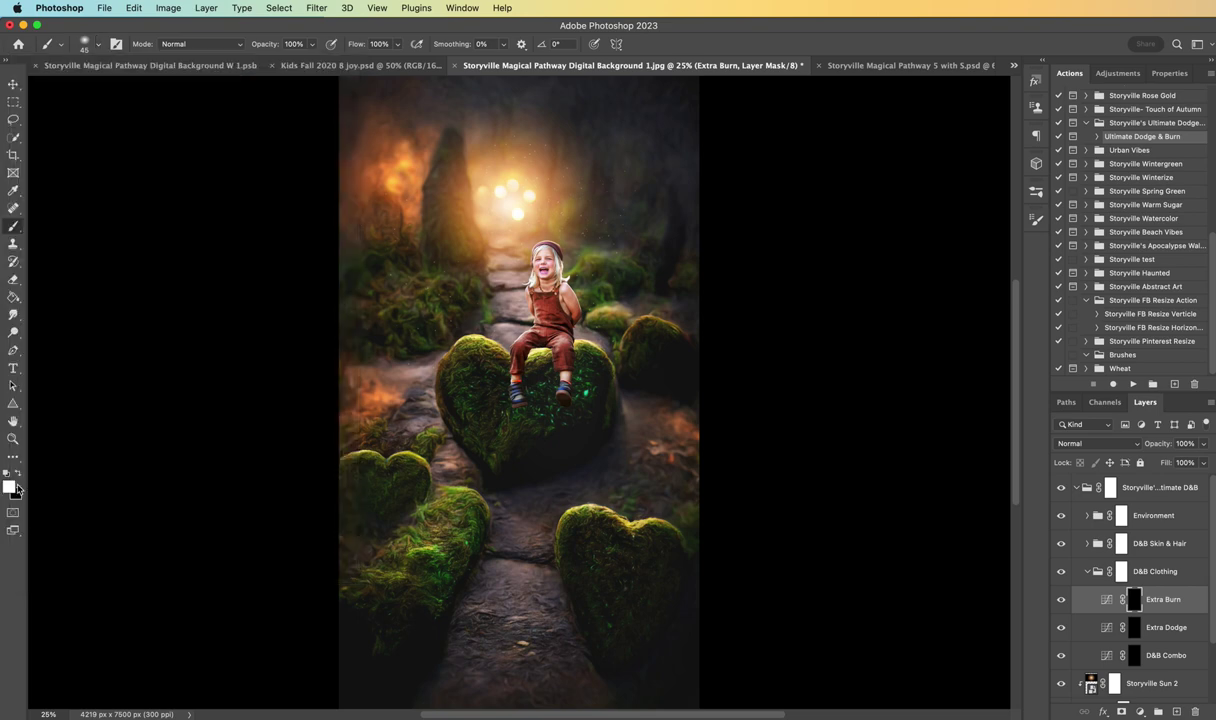
key(super+equal)
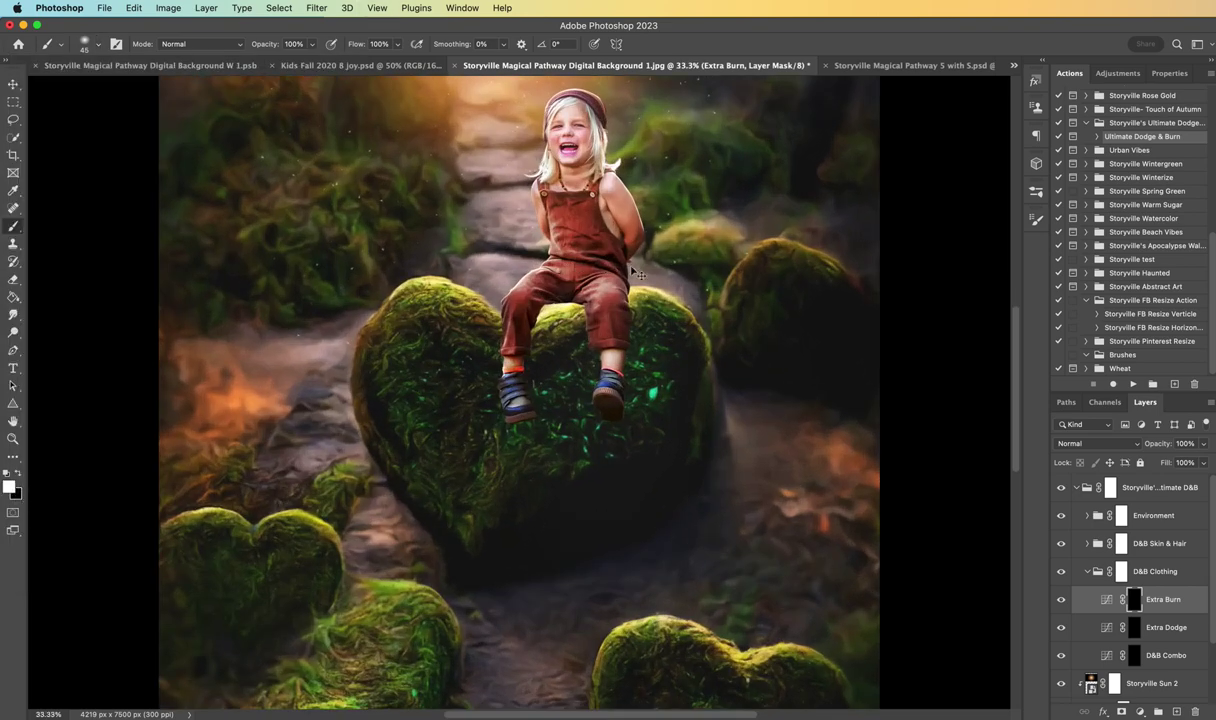
key(bracketright)
key(bracketright)
key(bracketright)
key(bracketright)
mouse_move(557, 203)
mouse_down()
mouse_move(572, 246)
mouse_move(585, 217)
mouse_move(609, 321)
mouse_move(603, 268)
mouse_move(564, 293)
mouse_move(569, 267)
mouse_move(527, 304)
mouse_move(528, 328)
mouse_move(578, 327)
mouse_move(537, 367)
mouse_move(539, 397)
mouse_move(530, 322)
mouse_move(570, 264)
mouse_move(568, 225)
mouse_move(608, 249)
mouse_move(579, 208)
mouse_move(545, 214)
mouse_up()
Step: Select the Burn 2 mask in D&B Skin & Hair, zoom to 100% on the face, brush 40 px
click(1088, 572)
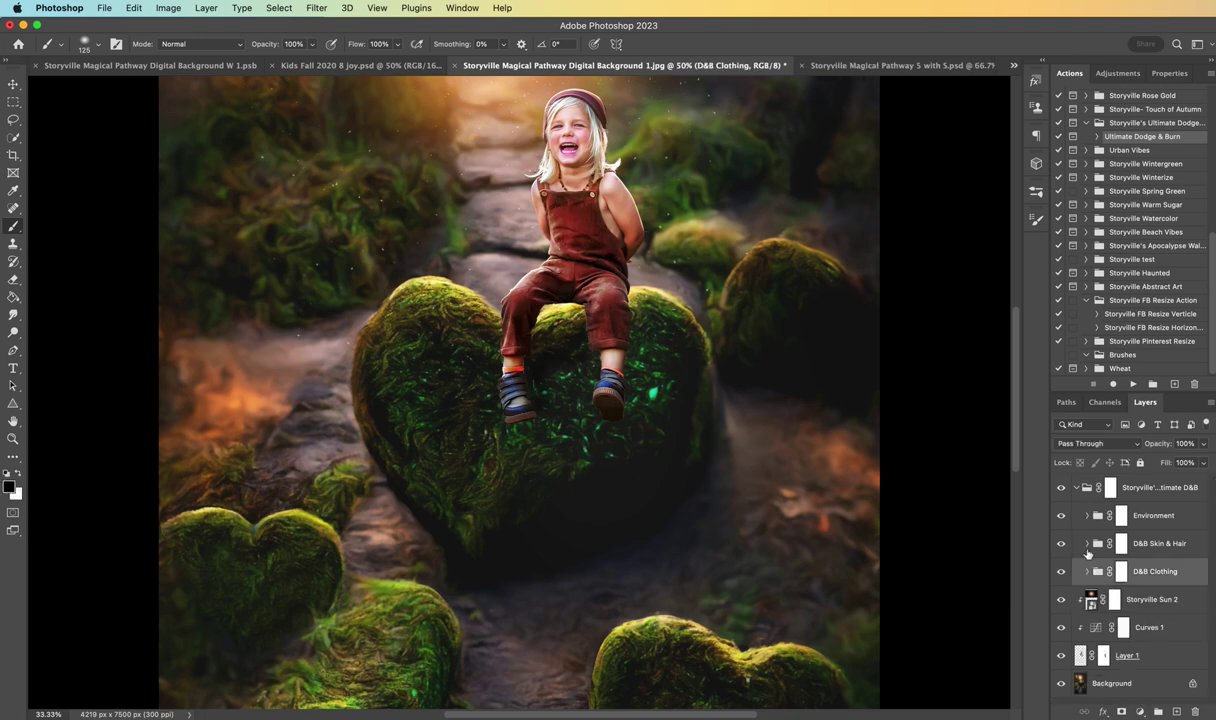
click(1087, 543)
click(1134, 572)
key(super+equal)
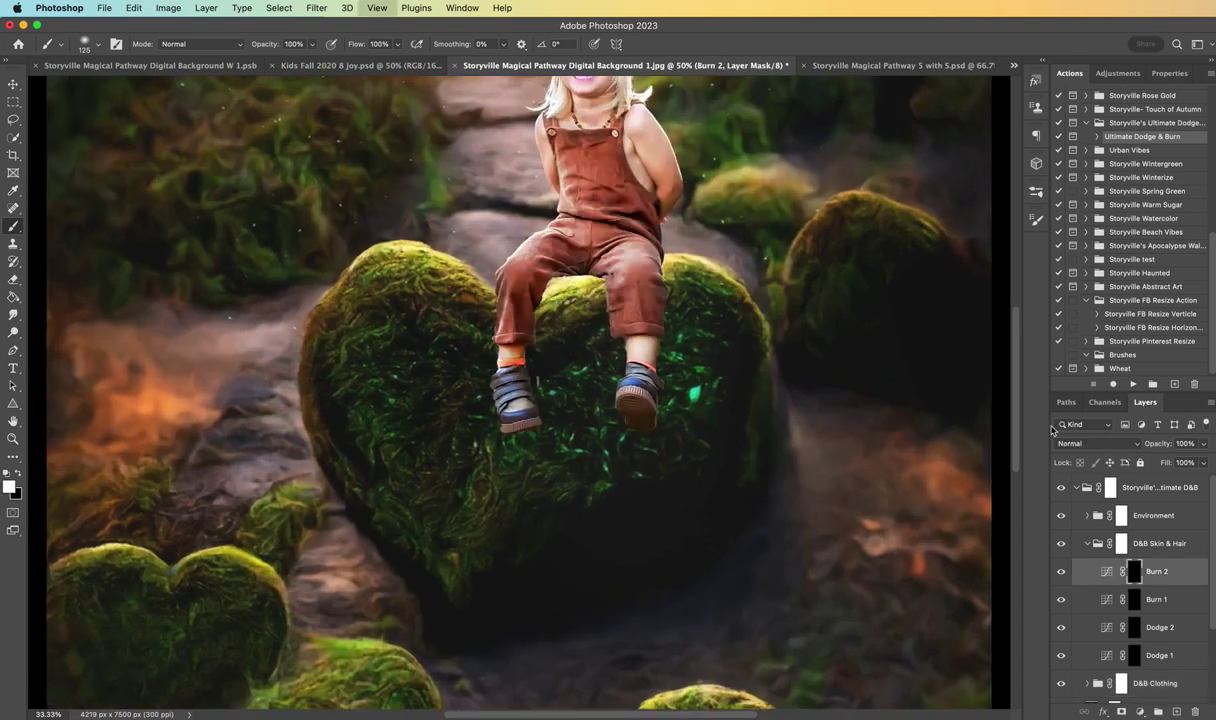
scroll(1018, 390, up, 2)
key(super+equal)
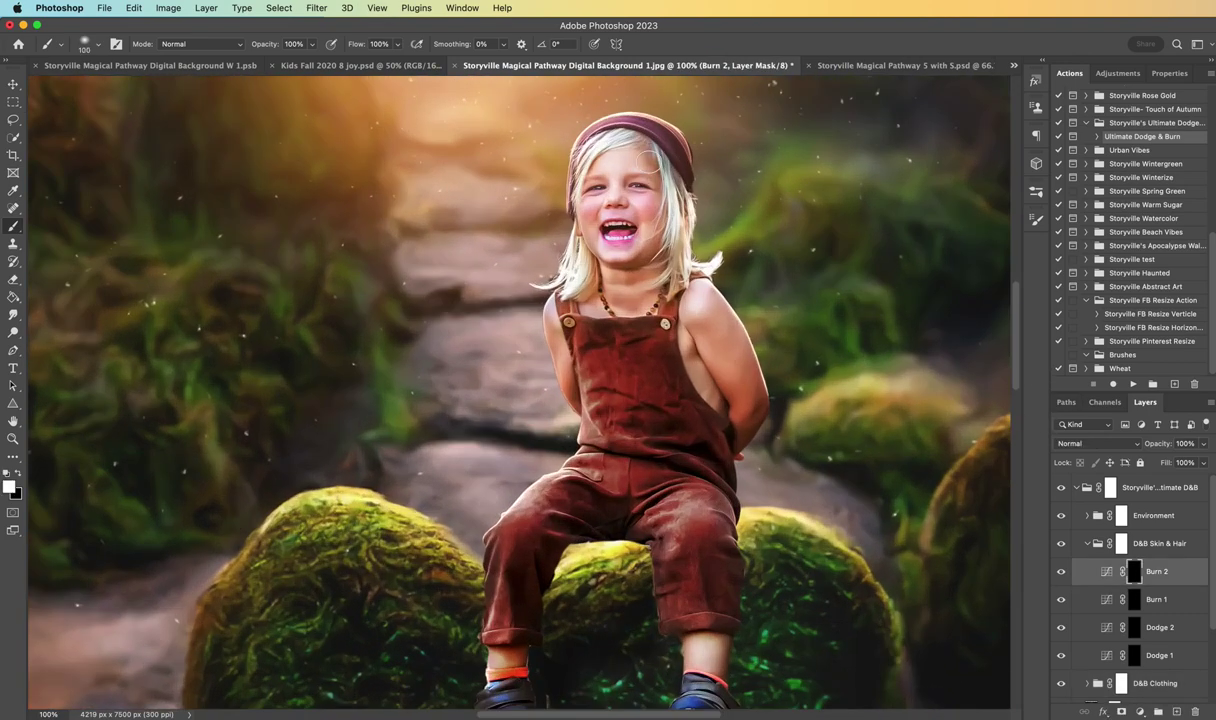
key(bracketleft)
key(bracketleft)
key(bracketleft)
key(bracketleft)
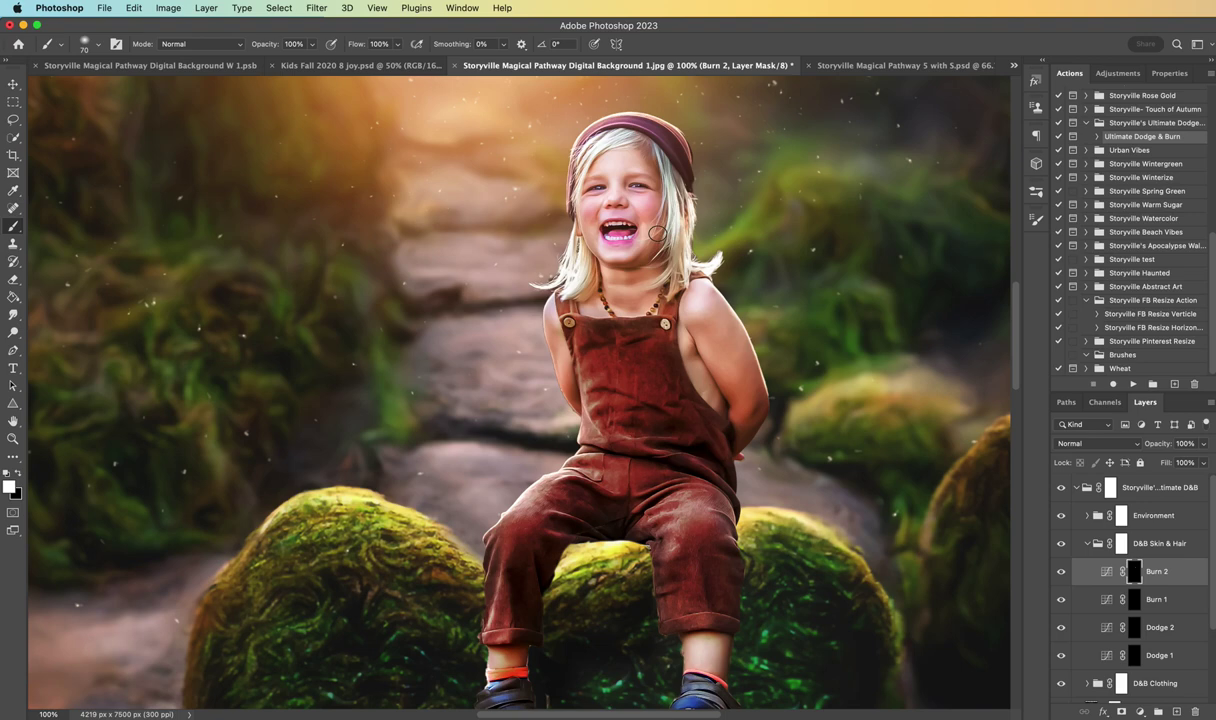
key(bracketleft)
key(bracketleft)
key(bracketleft)
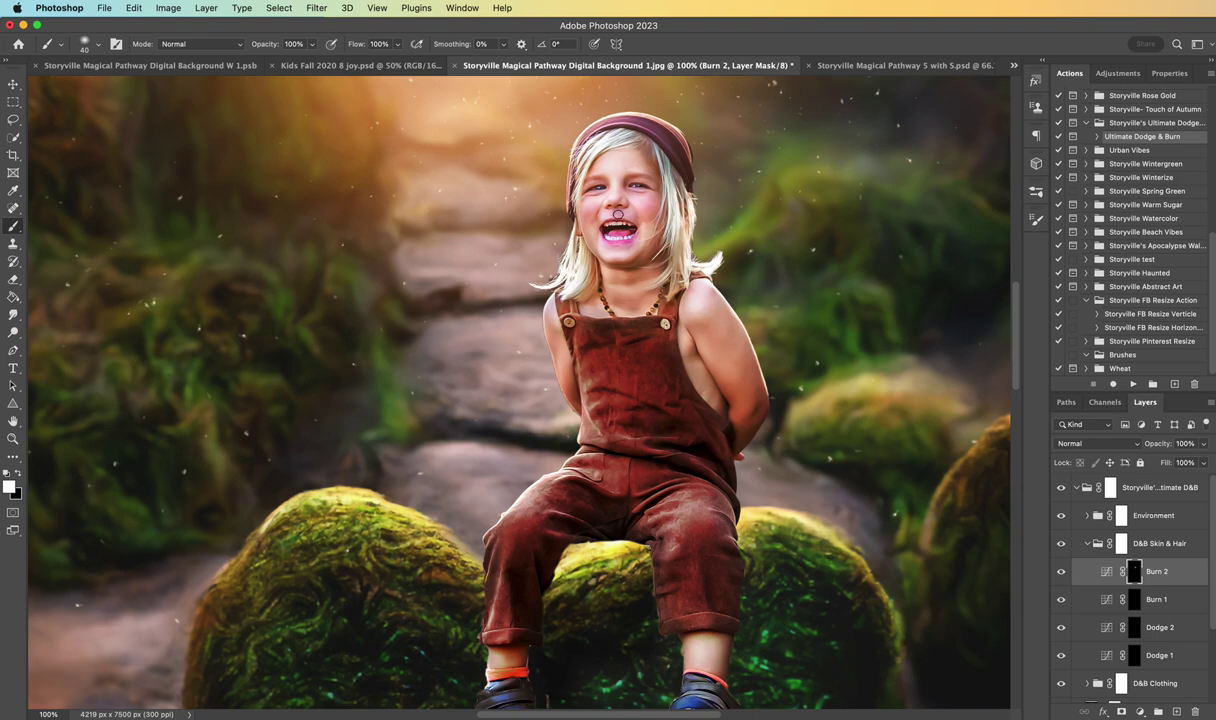
key(x)
key(x)
key(x)
key(x)
key(x)
Step: Collapse the dodge-and-burn group, compare it off and on, then zoom out to 25%
click(1076, 487)
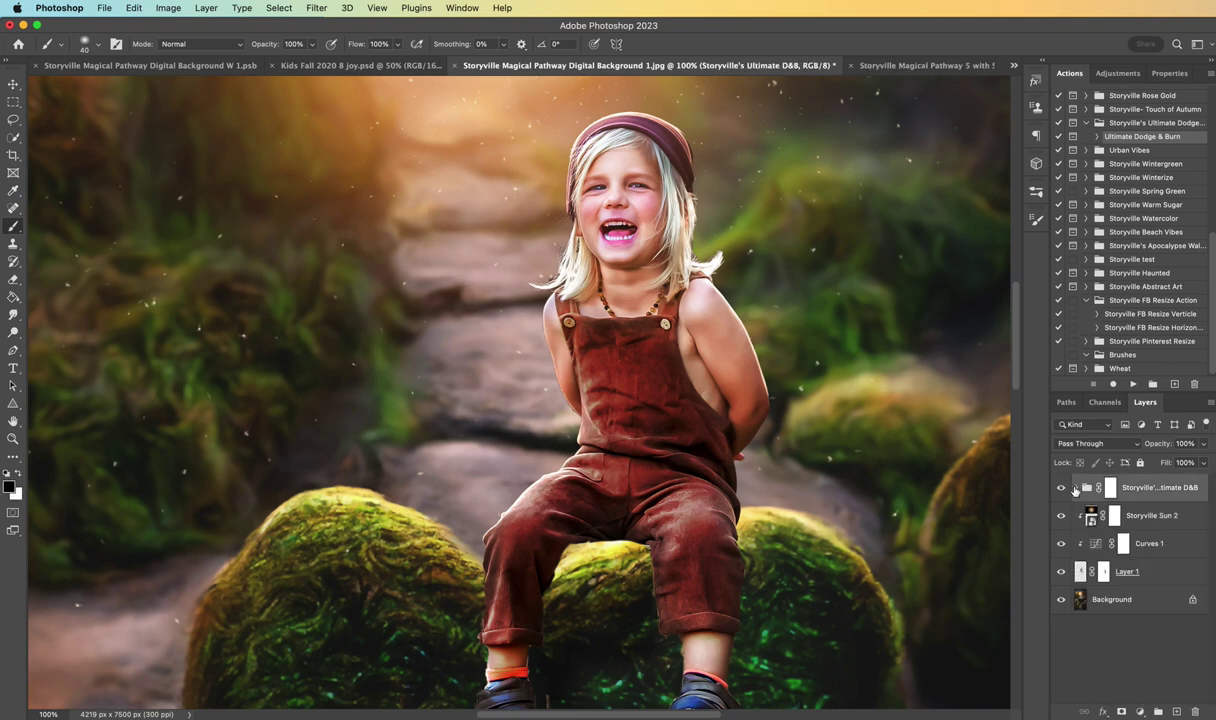
click(1061, 489)
click(1061, 494)
key(super+0)
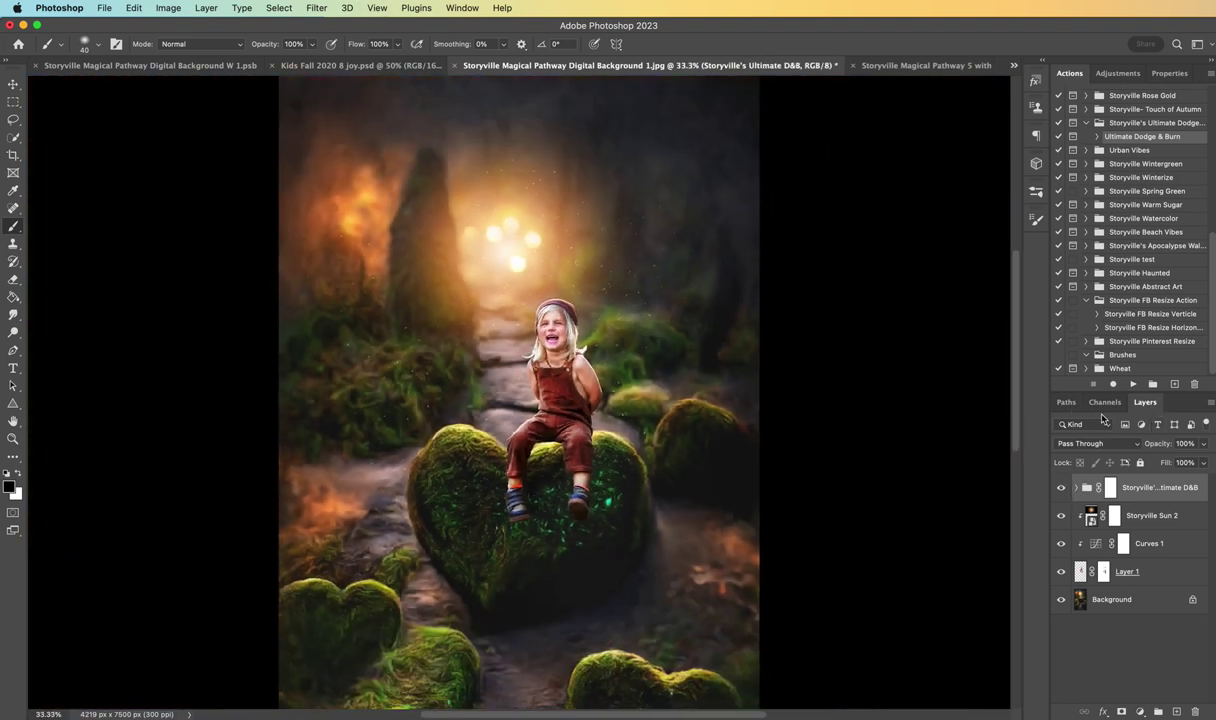
key(super+minus)
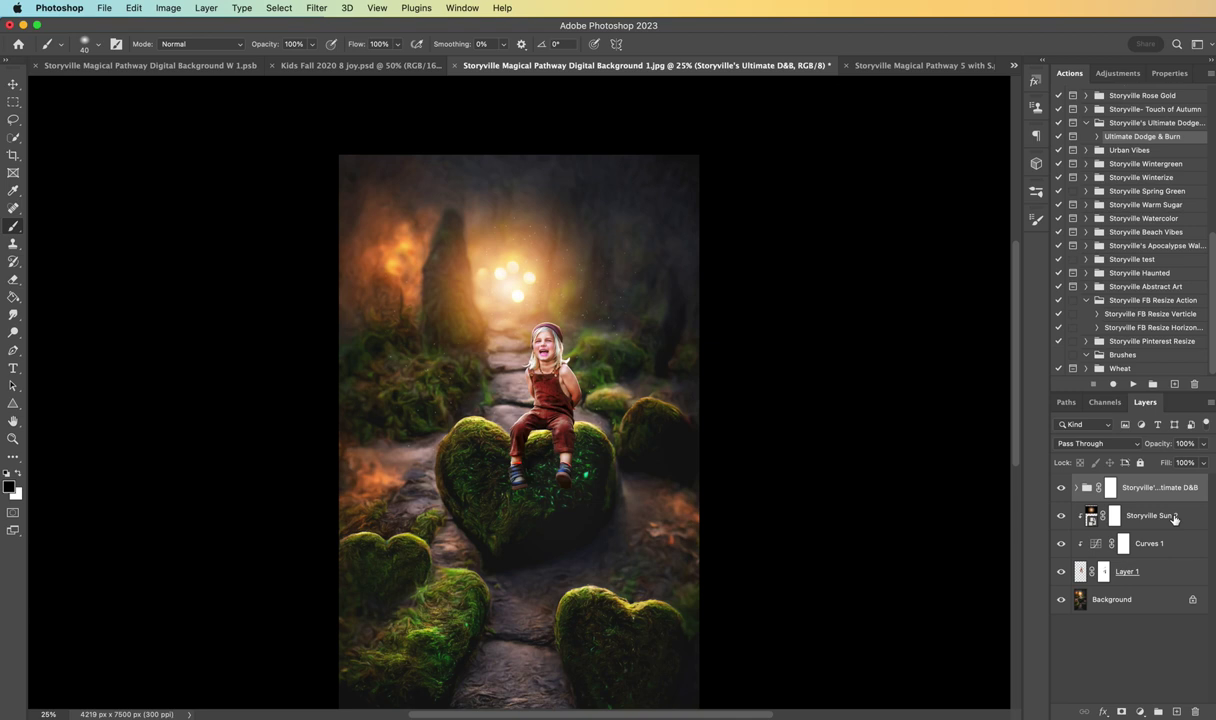
Step: Add a new Layer 2 and flatten the brush tip into a thin ellipse angled at -1°
click(1177, 711)
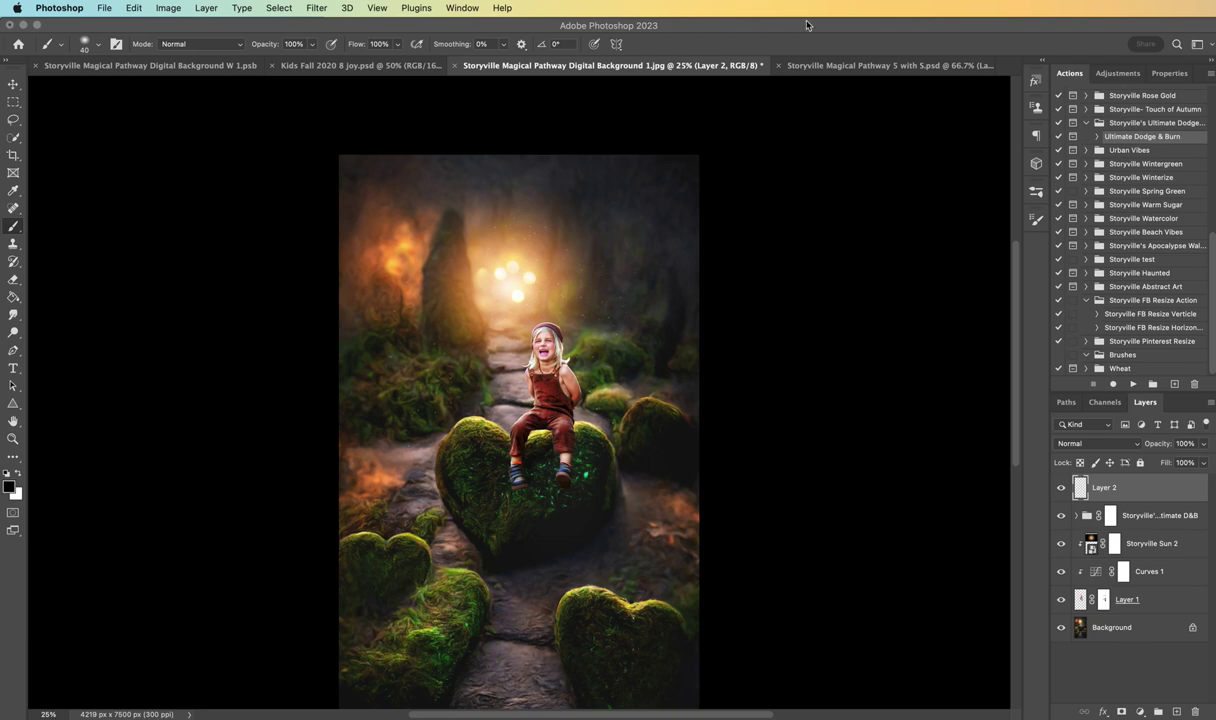
click(95, 46)
mouse_move(41, 80)
mouse_down()
mouse_move(32, 89)
mouse_move(41, 72)
mouse_move(59, 92)
mouse_up()
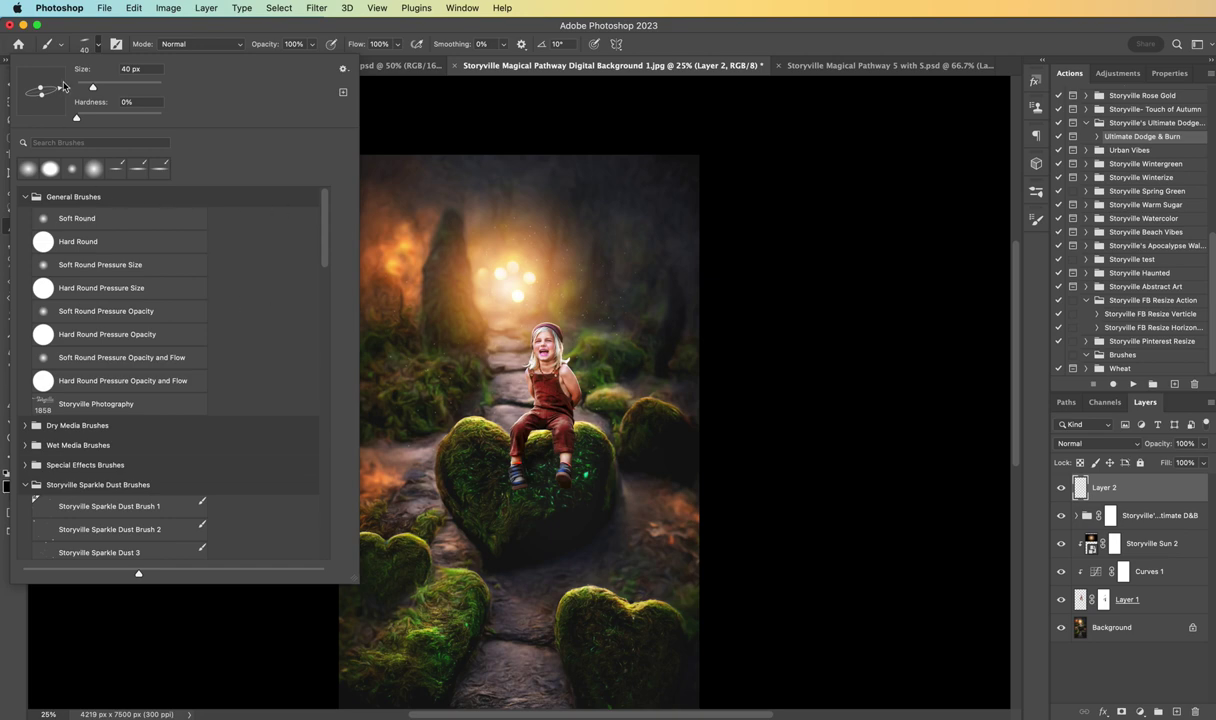
drag(58, 92, 60, 90)
key(Return)
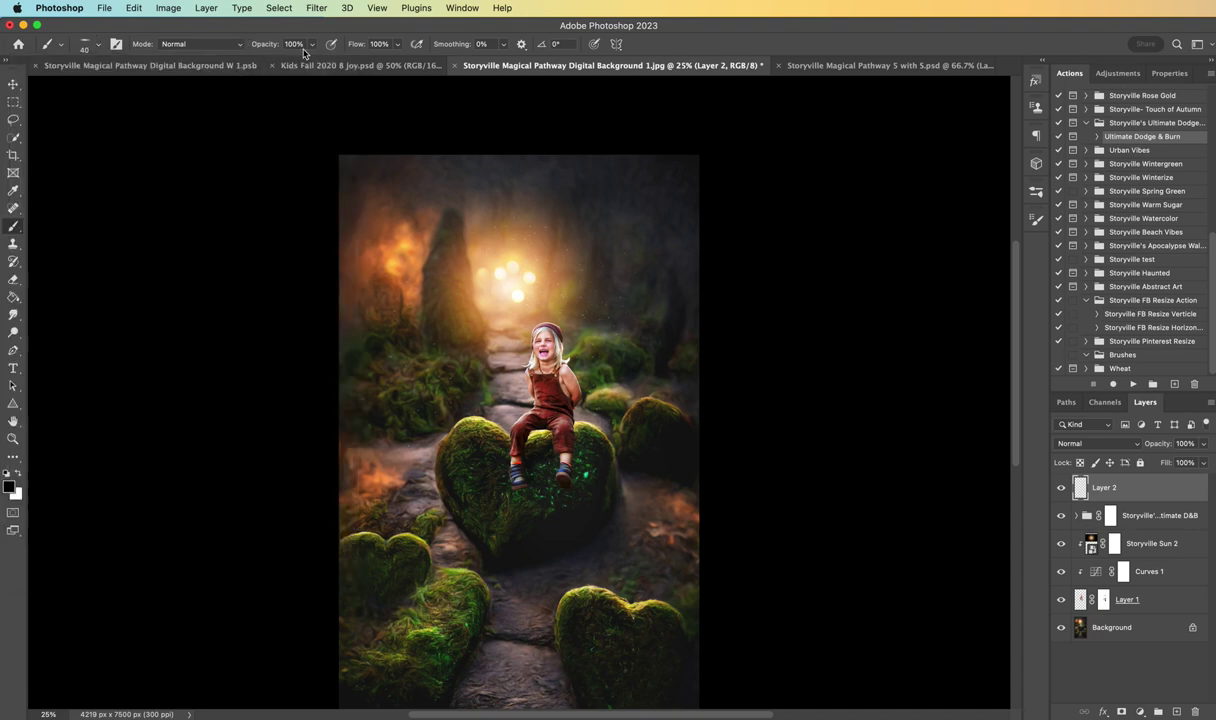
Step: Set the brush opacity to 26% and enlarge the brush while zoomed in on the child's feet
click(260, 44)
text(6)
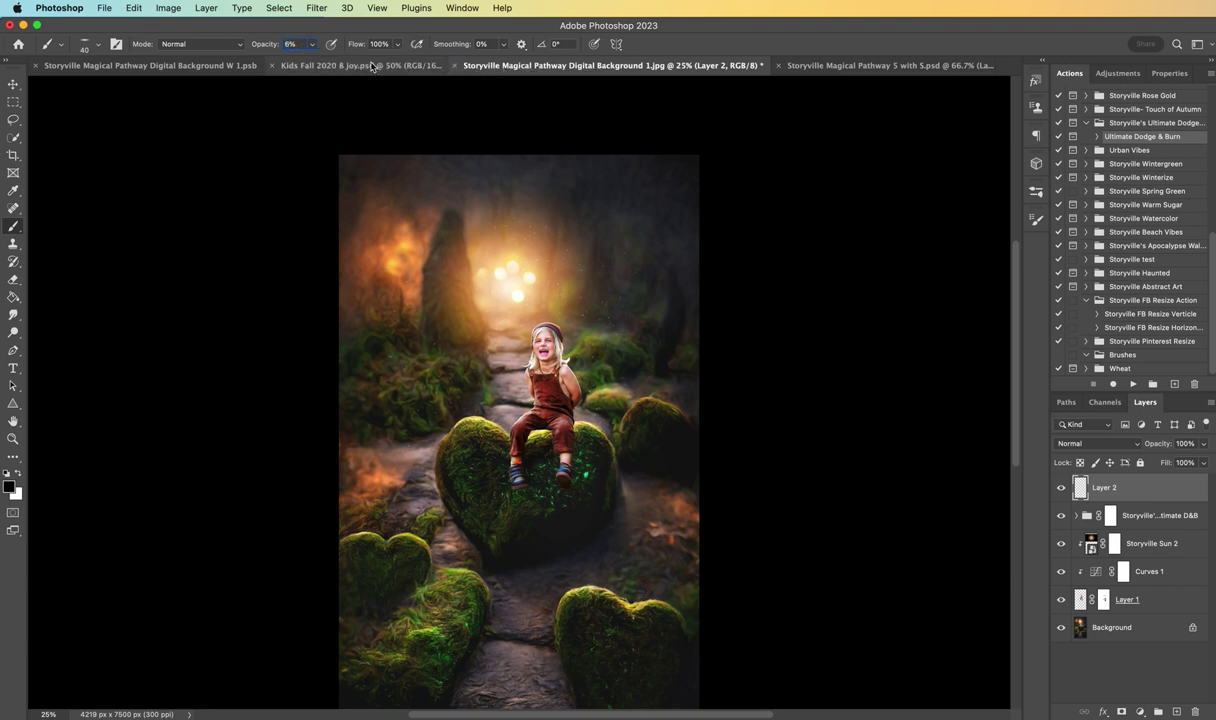
text(2)
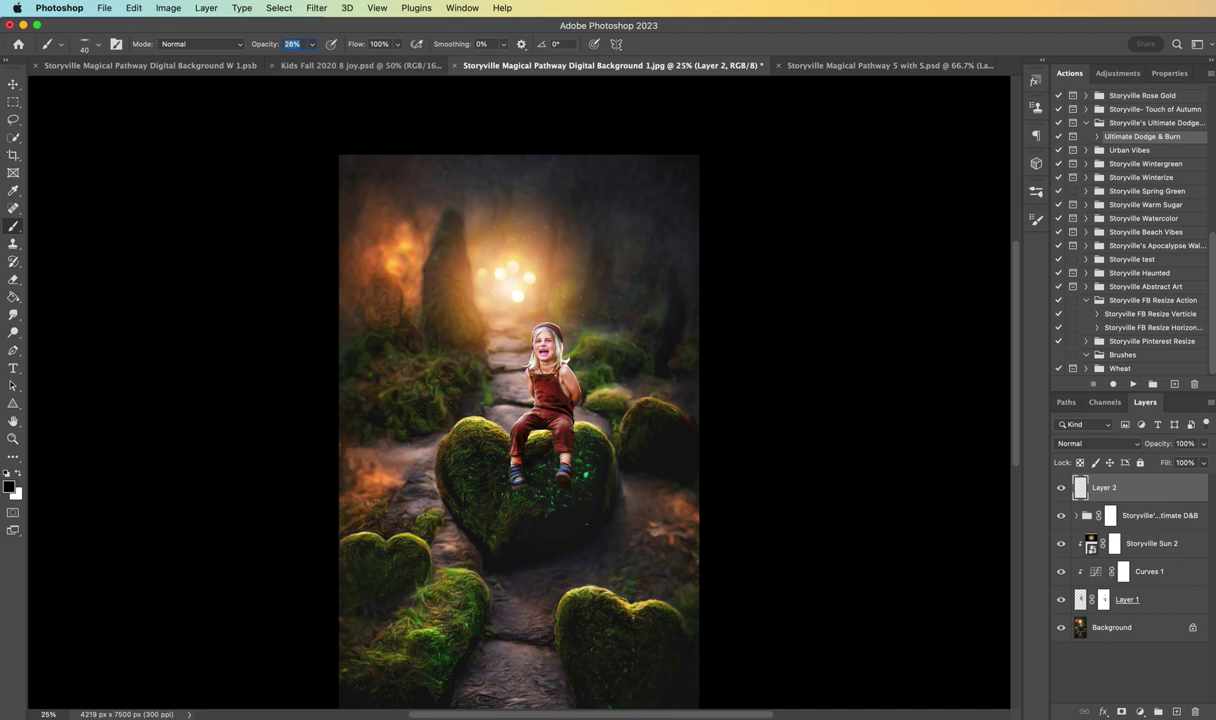
key(super+plus)
key(super+plus)
key(super+plus)
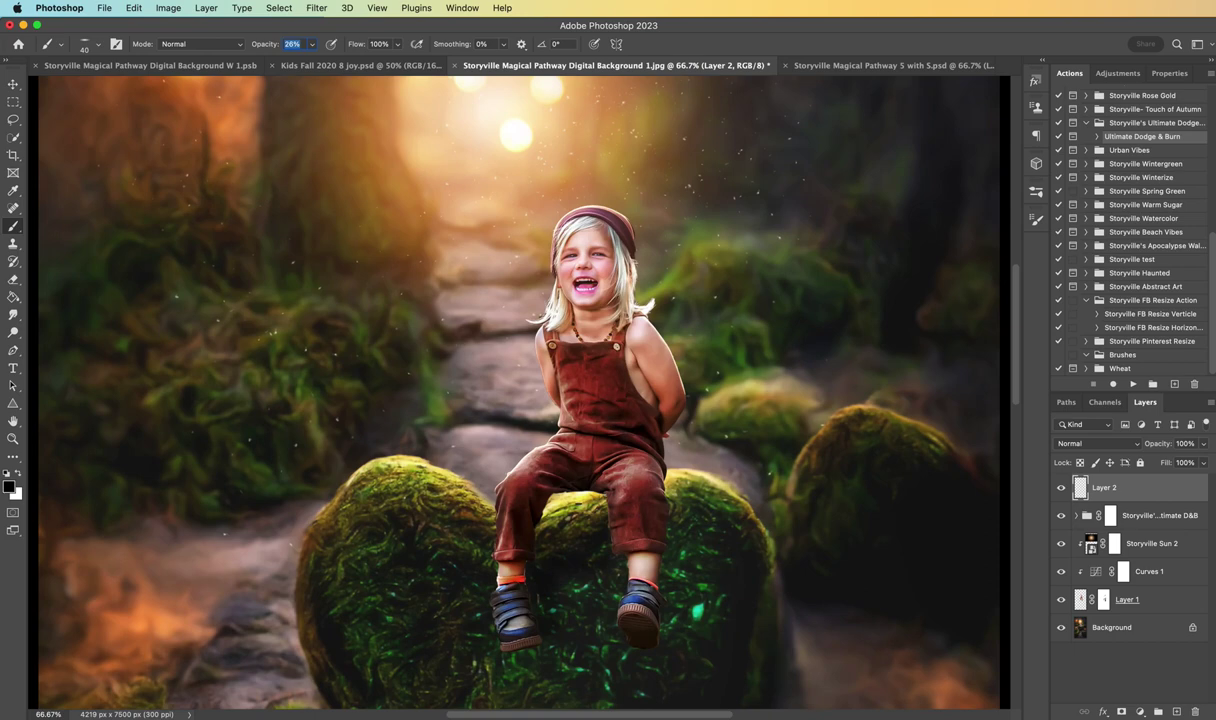
click(301, 41)
key(bracketright)
key(bracketright)
key(bracketright)
key(bracketright)
key(bracketright)
key(bracketright)
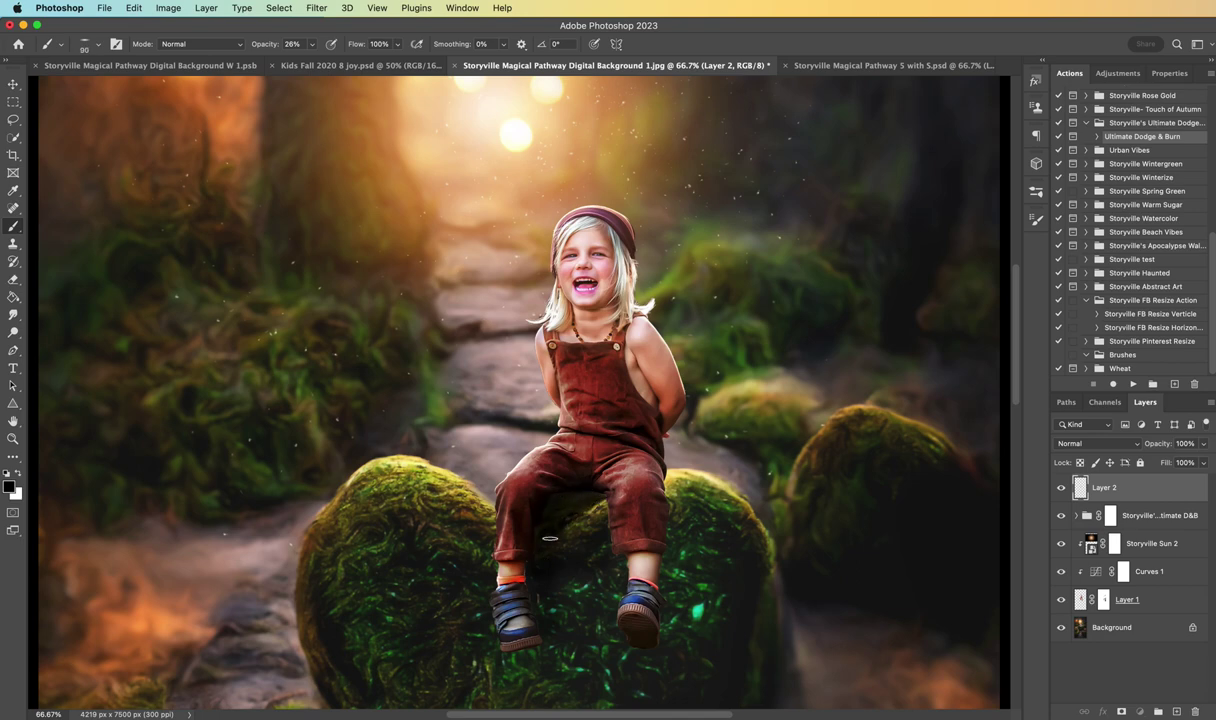
Step: Keep Layer 2's blend mode at Normal and enlarge the brush to 200
click(1080, 443)
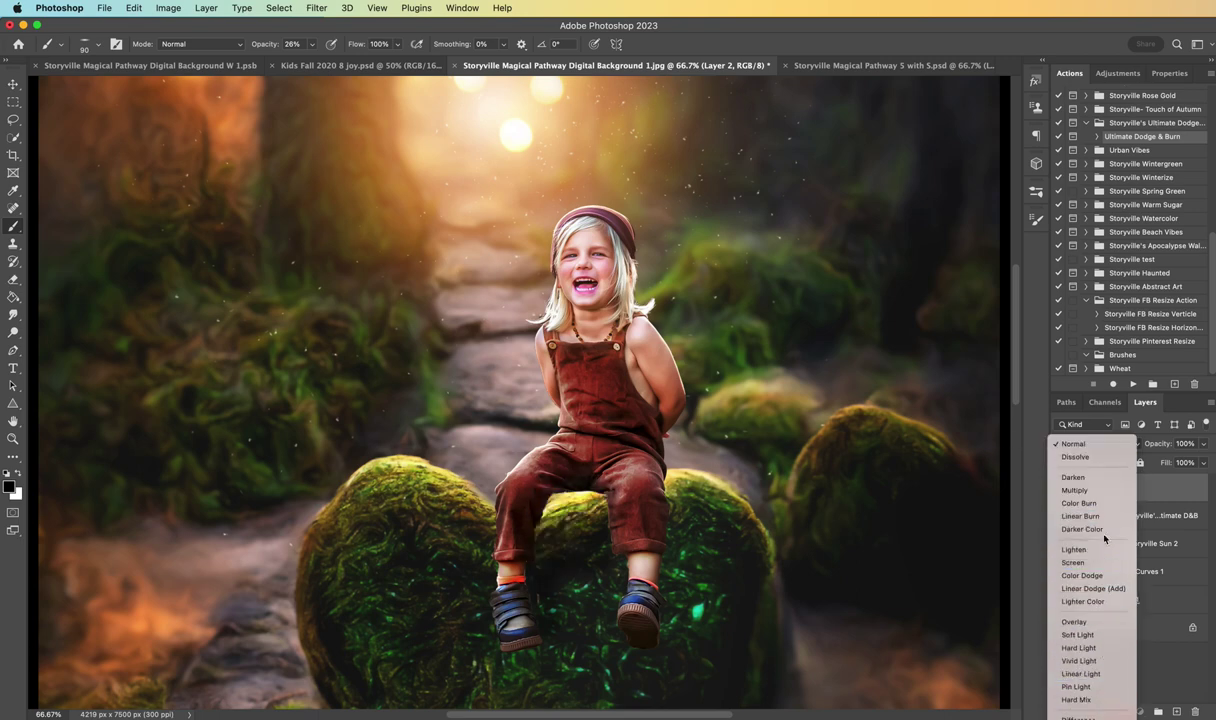
click(1073, 443)
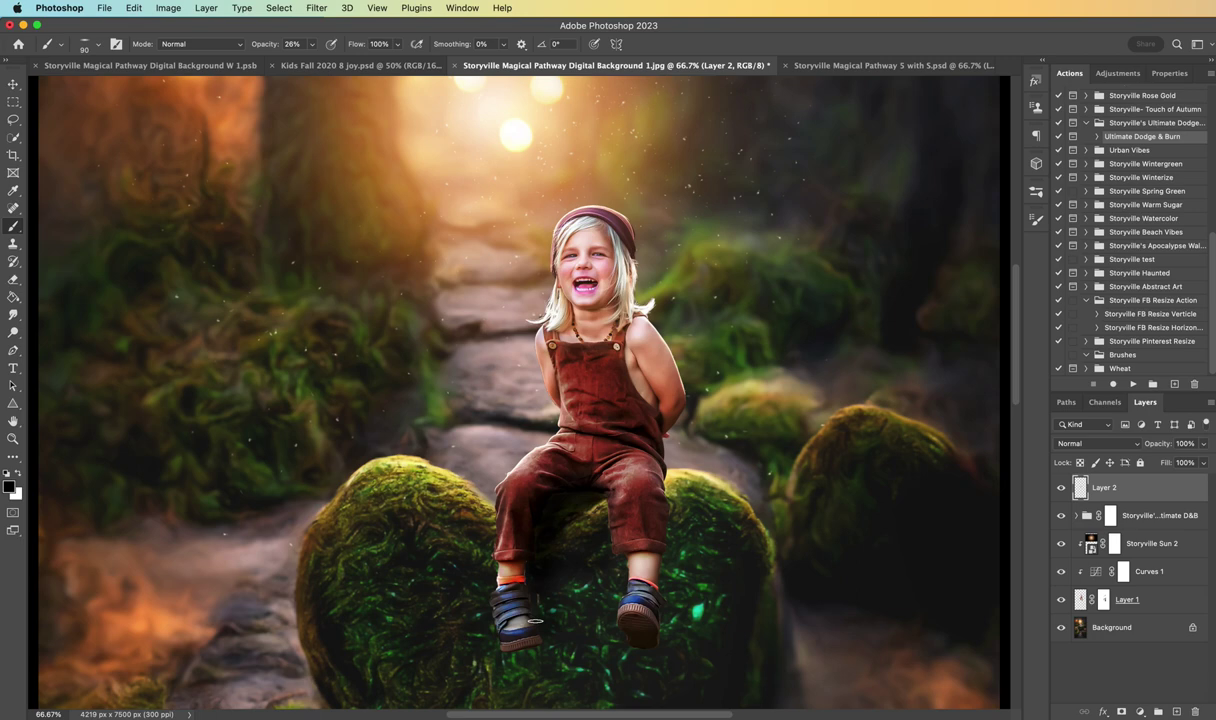
key(ctrl+minus)
key(bracketright)
key(bracketright)
key(bracketright)
key(bracketright)
key(bracketright)
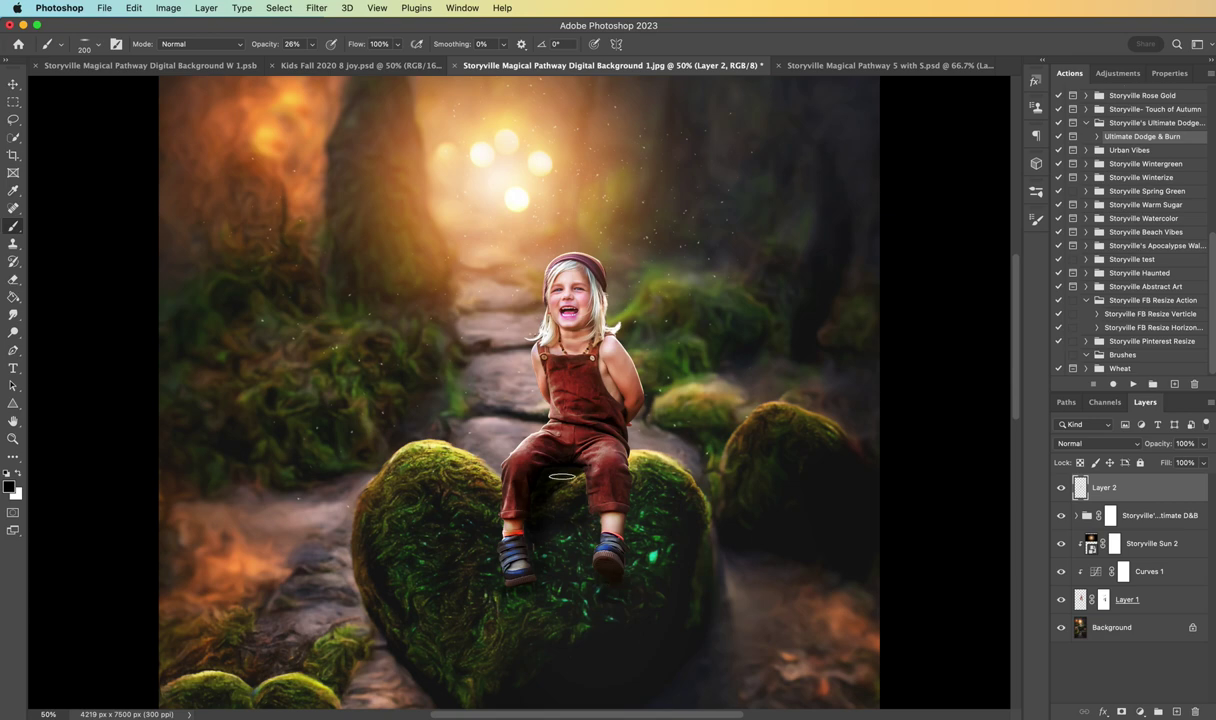
key(ctrl+minus)
key(ctrl+minus)
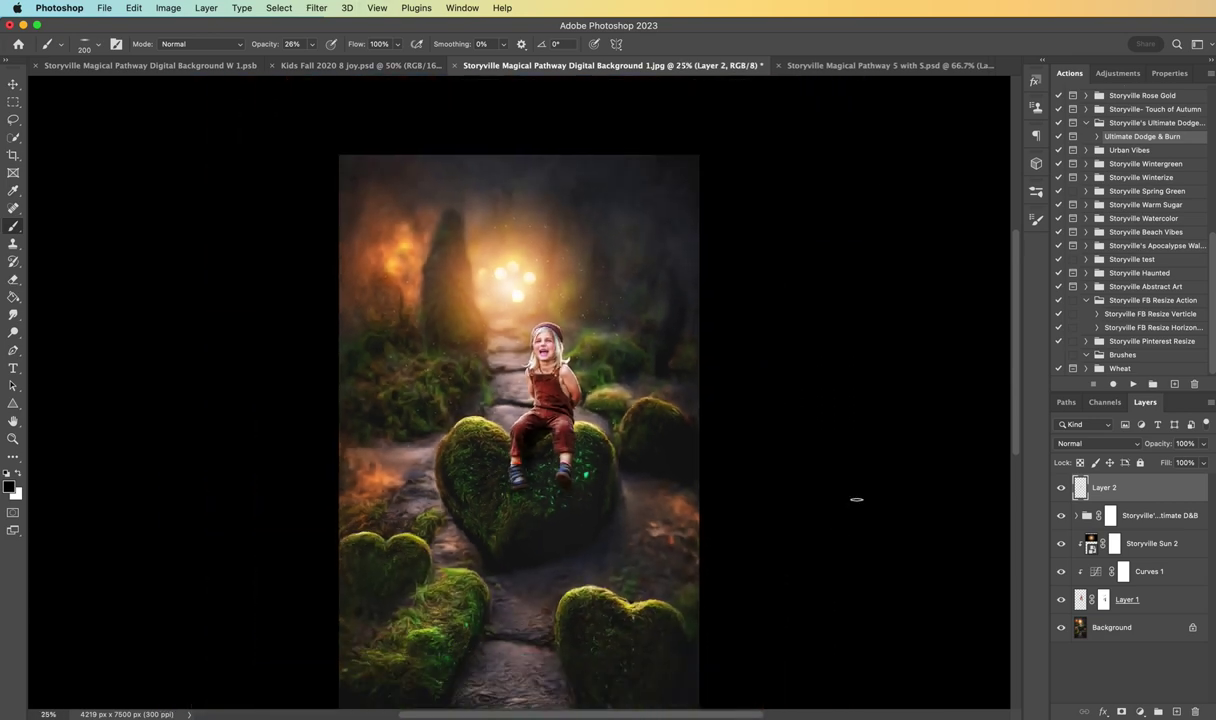
key(ctrl+plus)
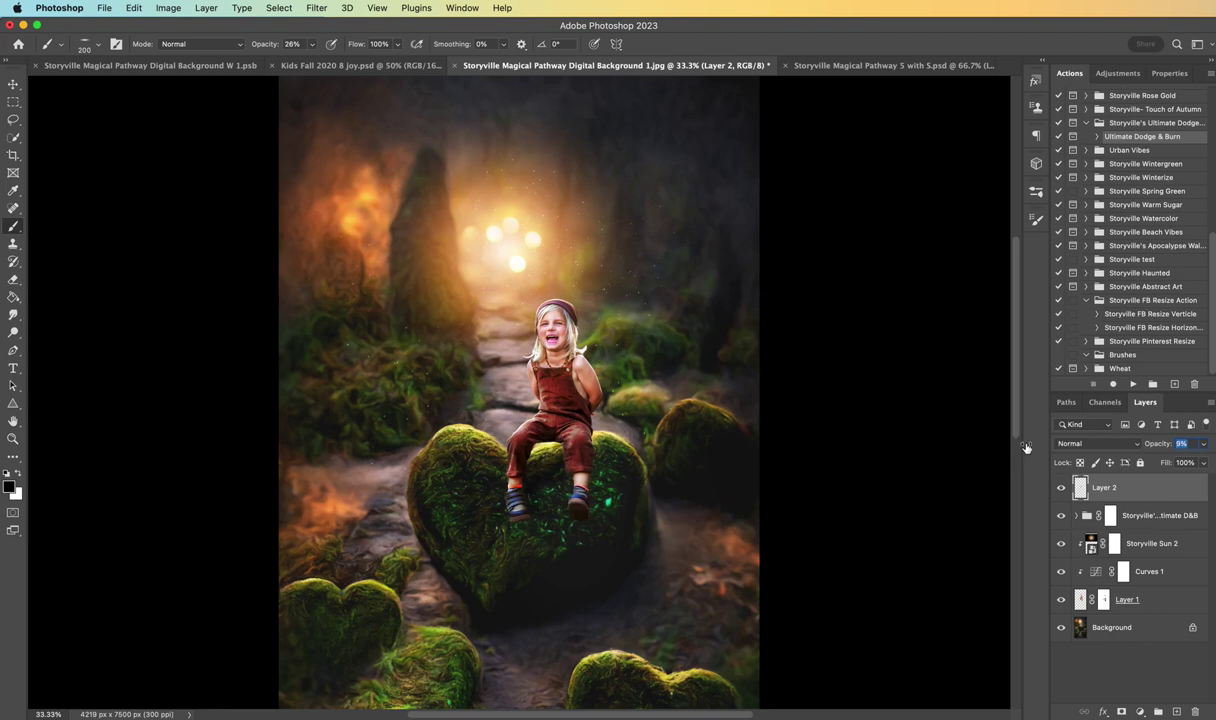
text(100)
key(Return)
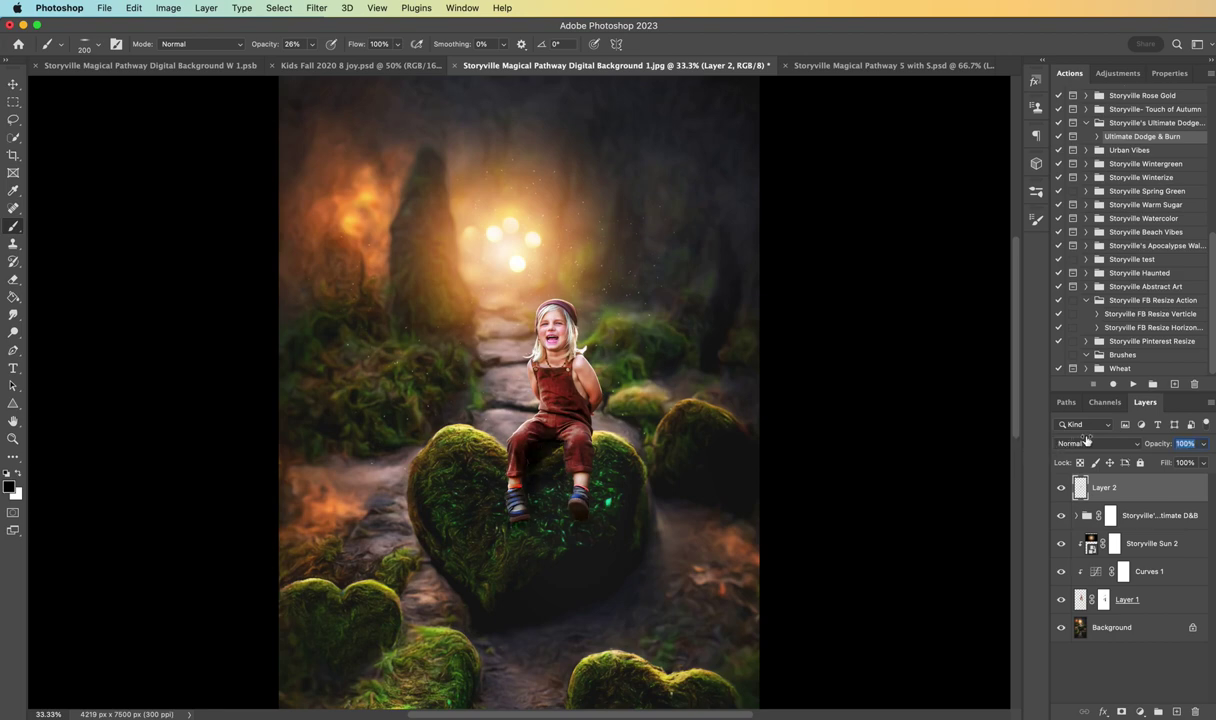
text(94)
key(super+minus)
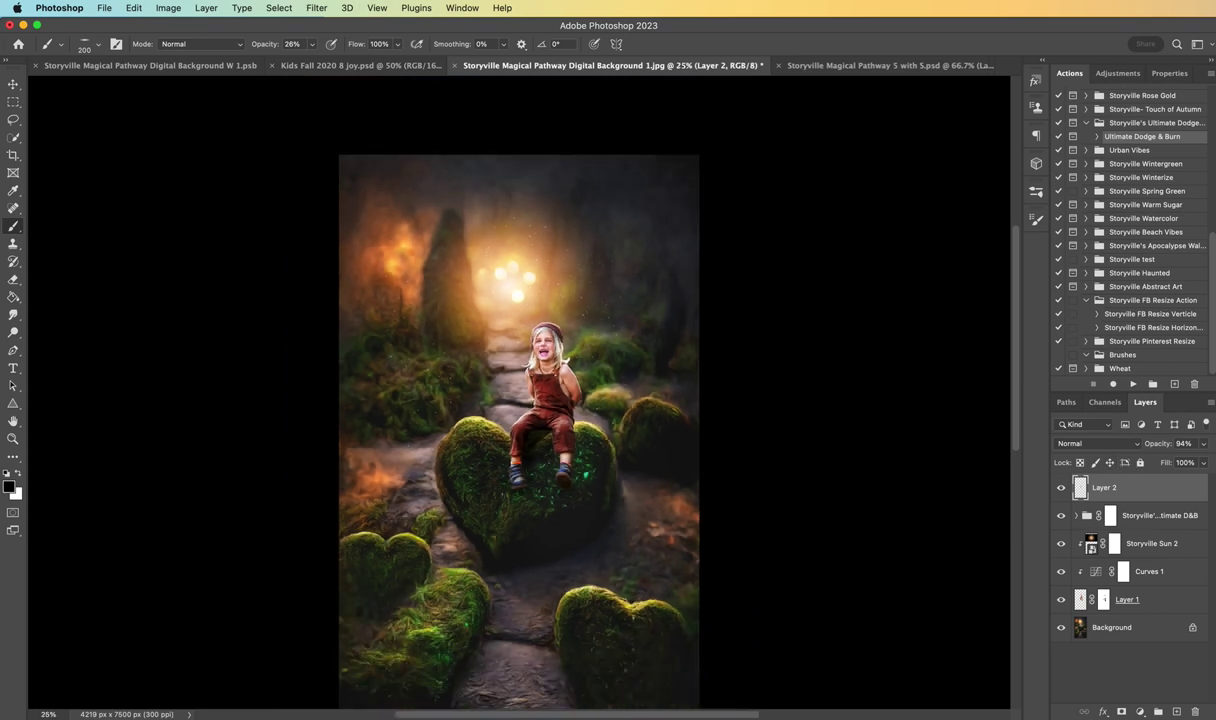
key(super+plus)
key(super+plus)
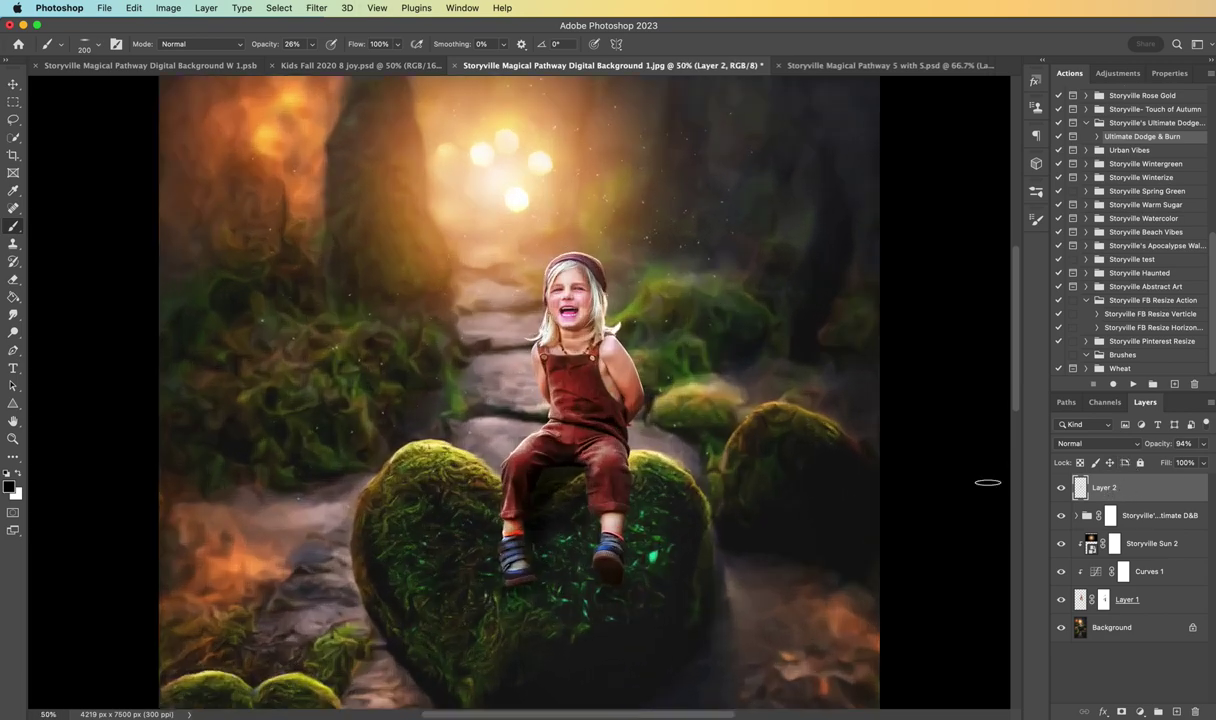
key(super+minus)
key(super+minus)
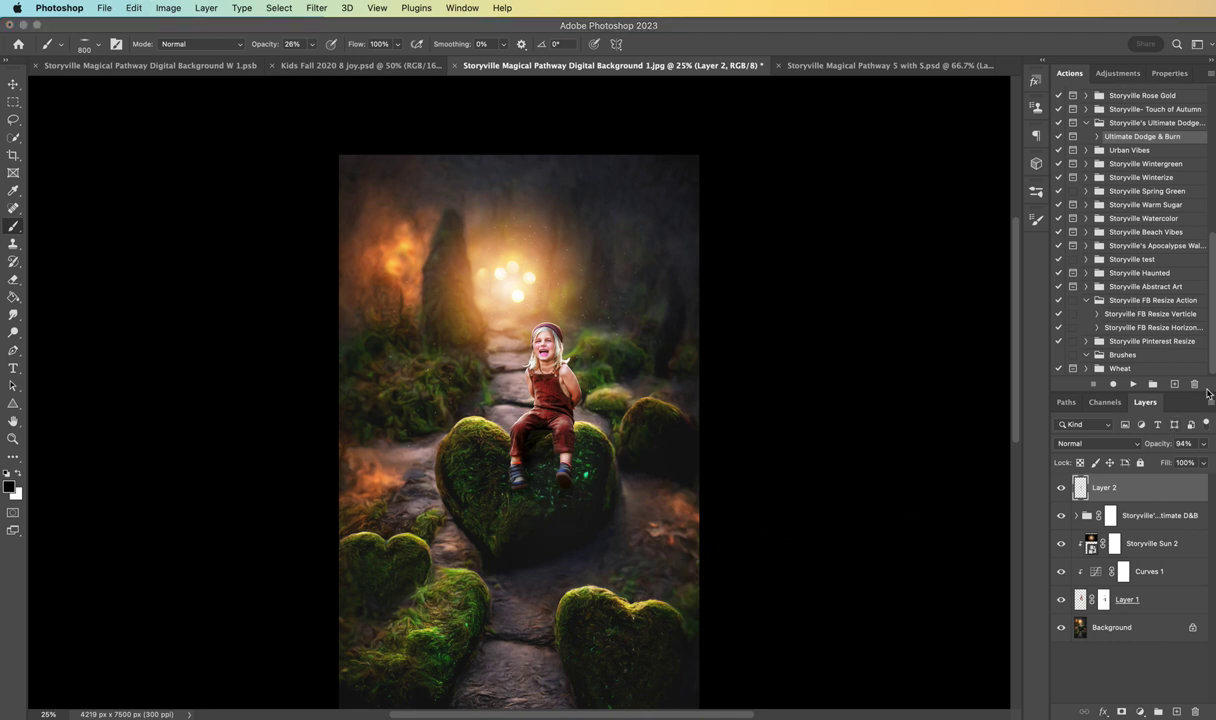
Step: Set Layer 2's opacity to 100% and shrink the brush to 150 for the shadows under the feet
click(1186, 443)
text(100)
key(Return)
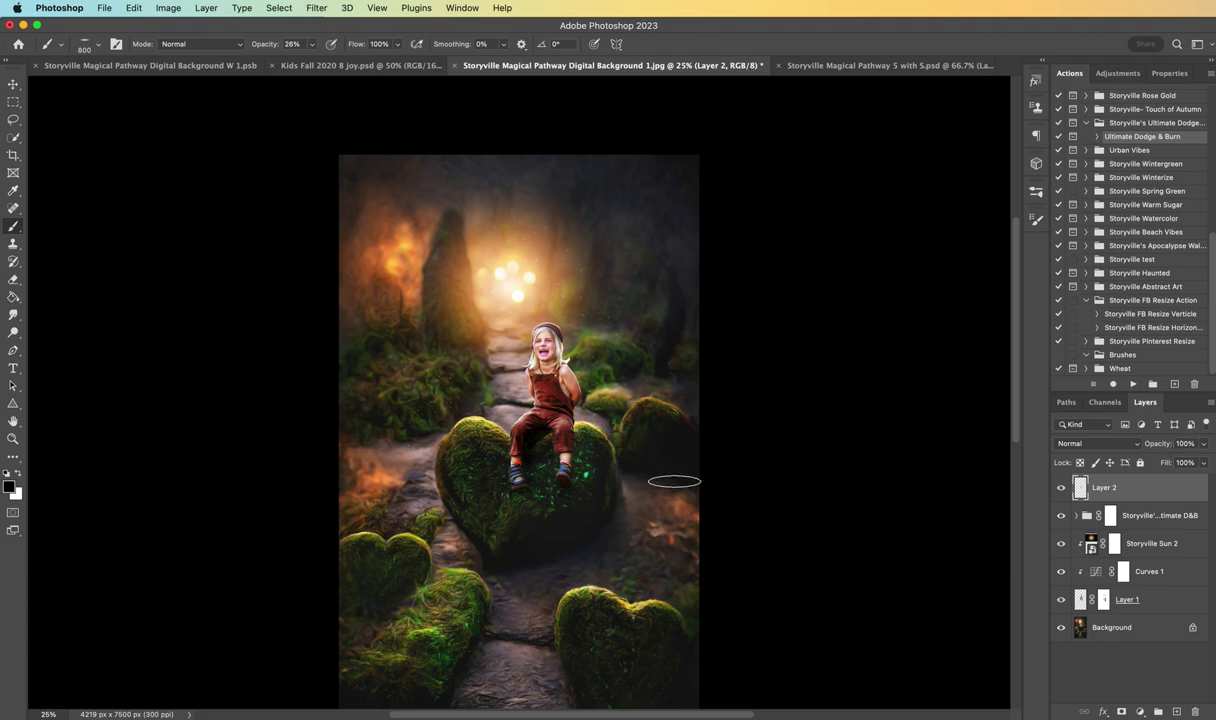
key(super+equal)
key(super+equal)
key(bracketleft)
key(bracketleft)
key(bracketleft)
key(bracketleft)
key(bracketleft)
key(bracketleft)
key(bracketleft)
key(bracketleft)
key(bracketleft)
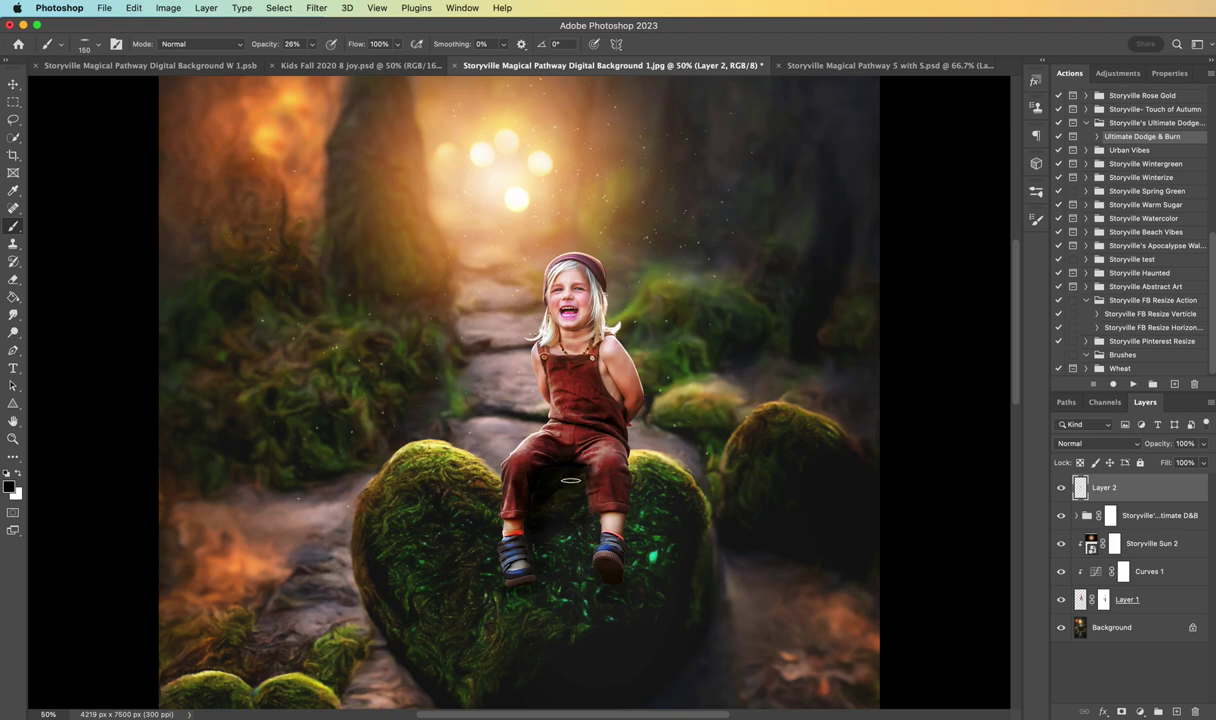
key(super+minus)
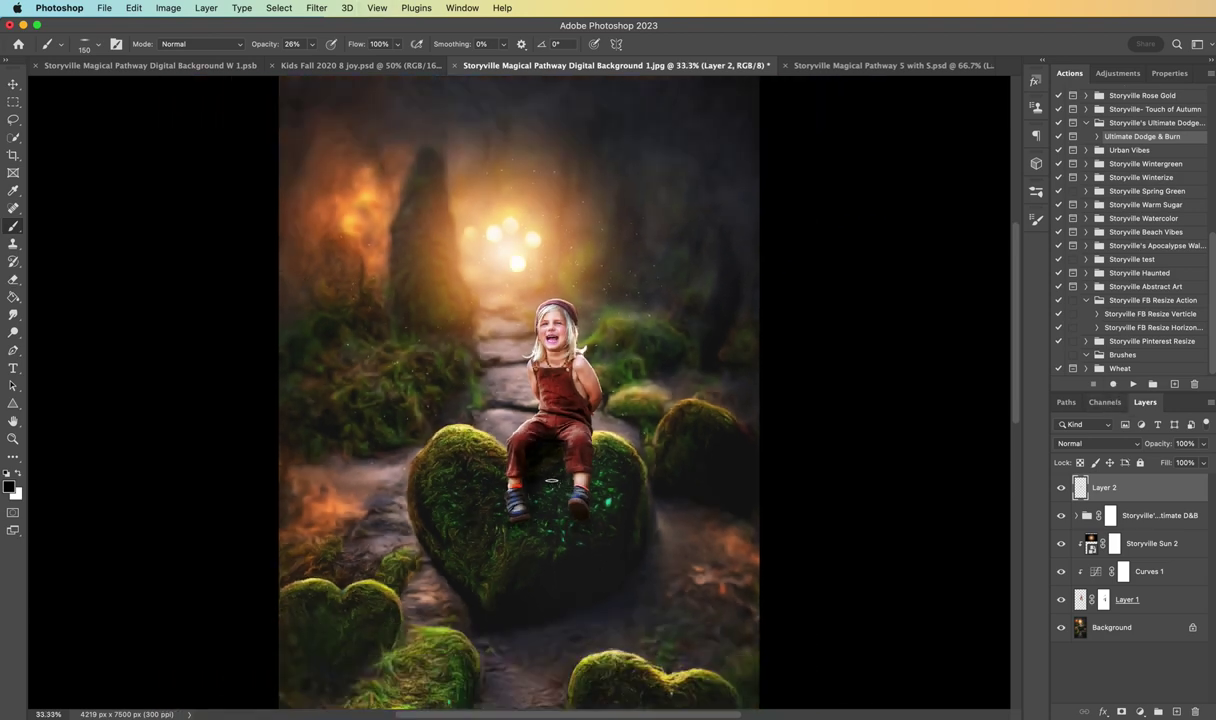
key(super+minus)
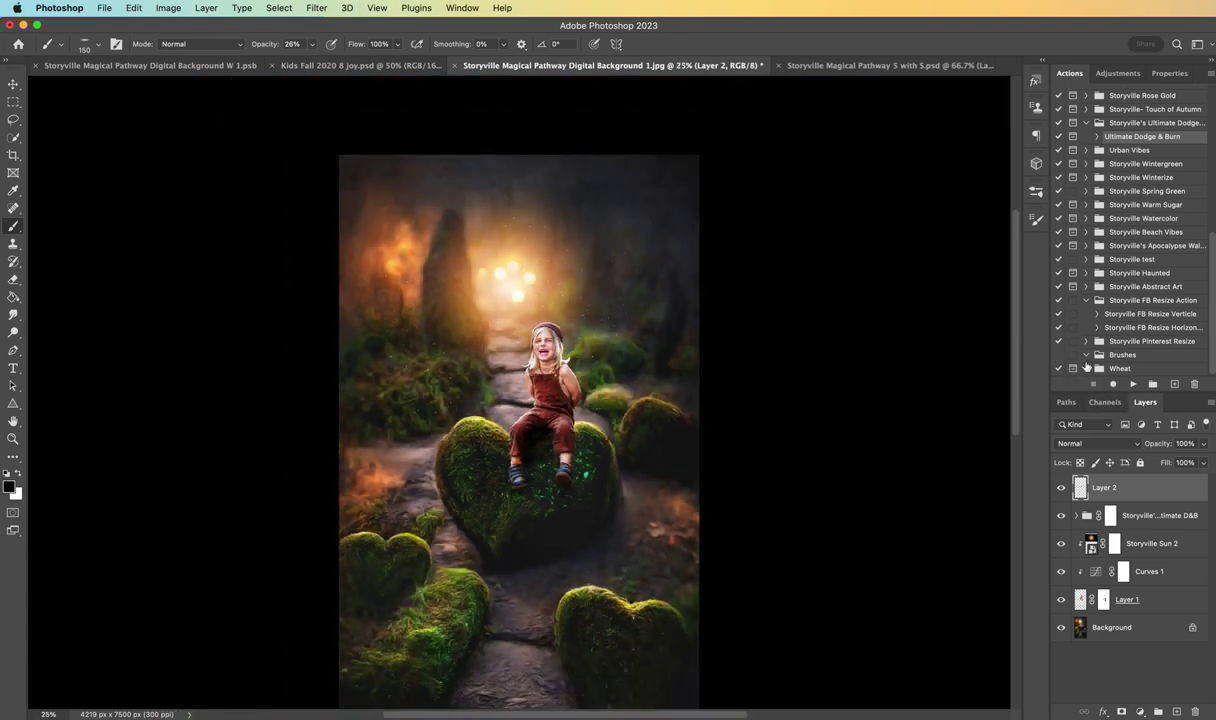
key(super+plus)
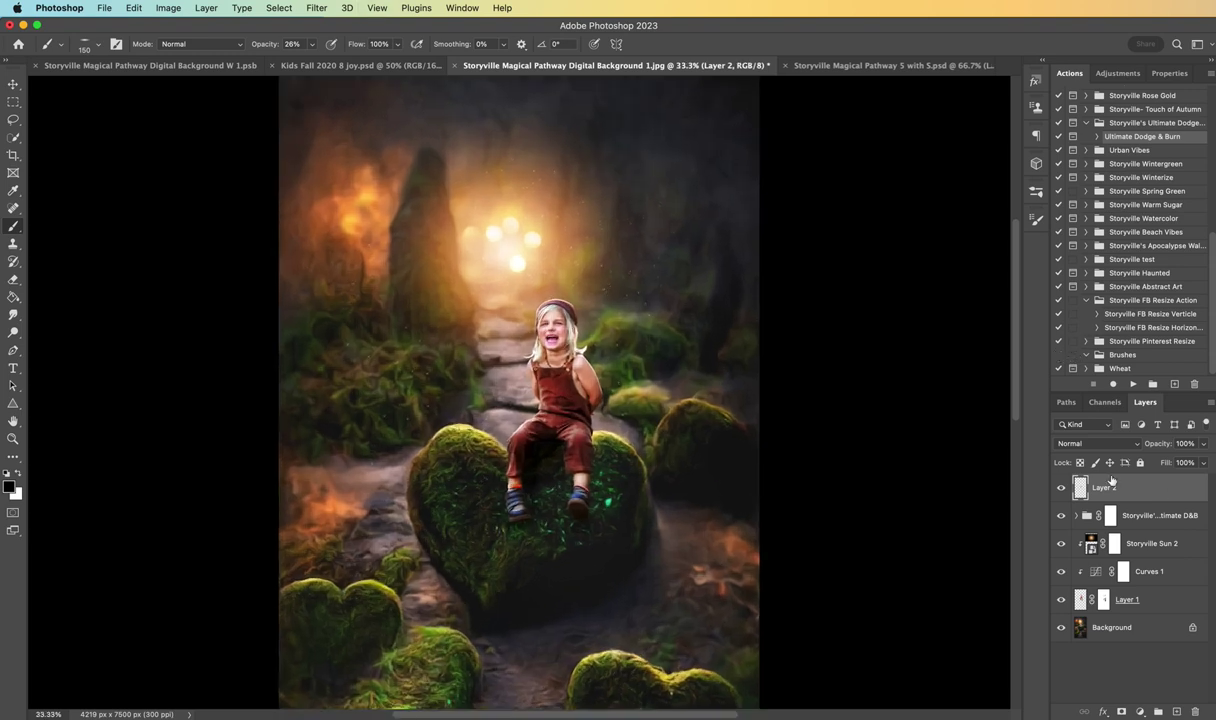
key(super+minus)
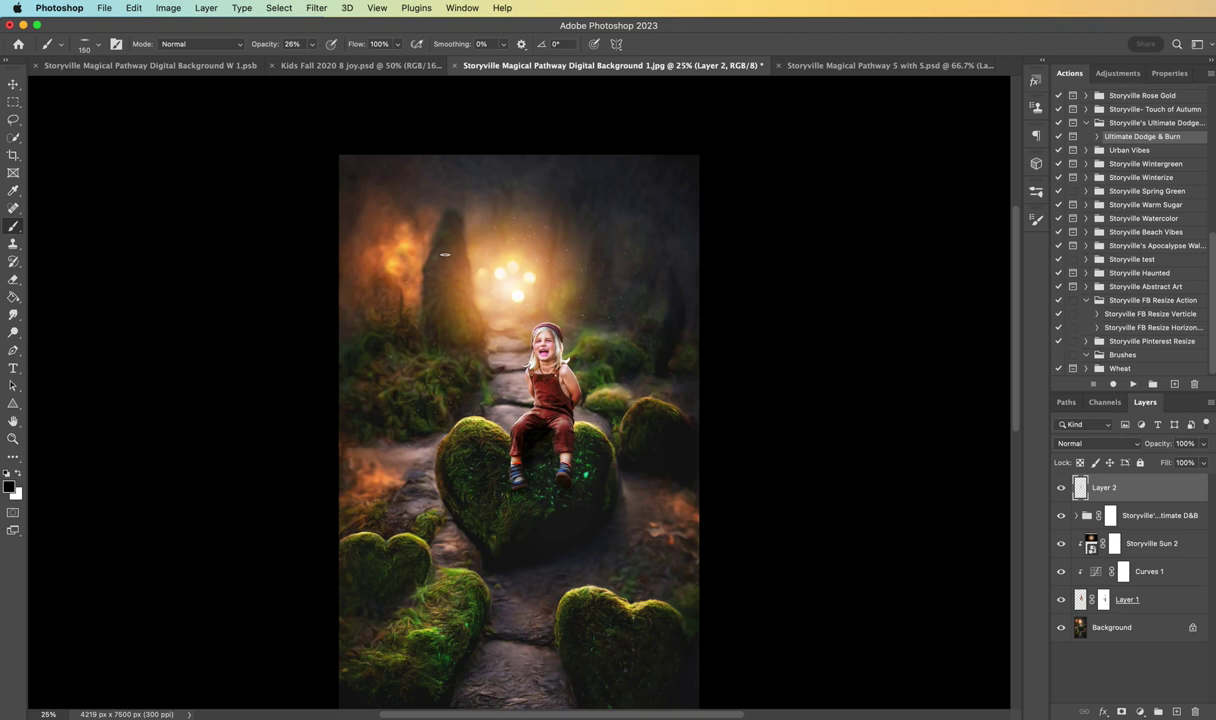
Step: Flatten the layers, run the Storyville Painterly action, and set Painterly Base to 59% opacity
click(206, 8)
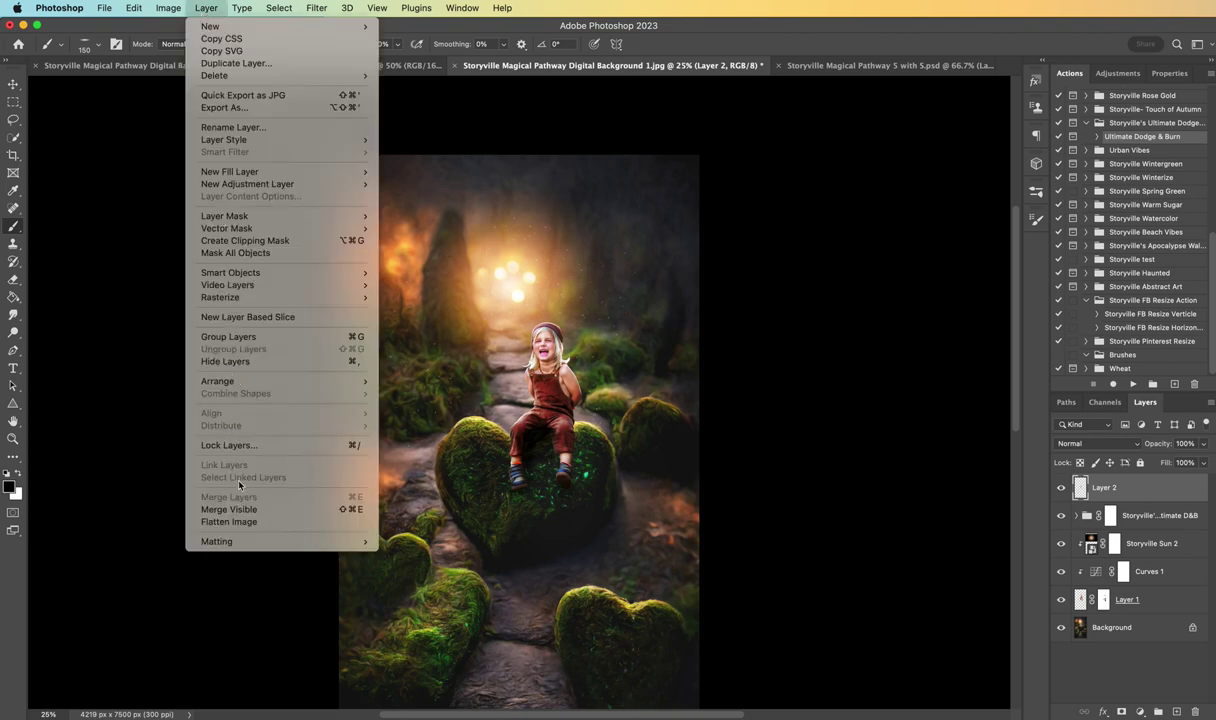
click(254, 522)
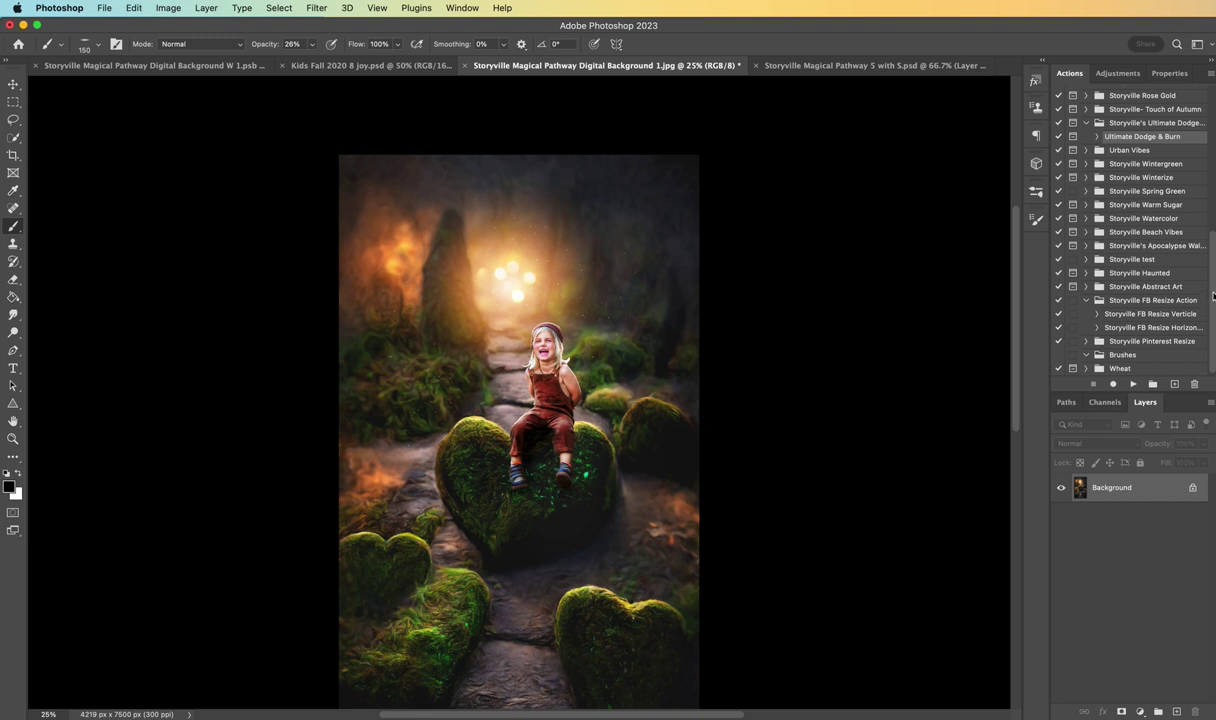
scroll(1213, 295, up, 6)
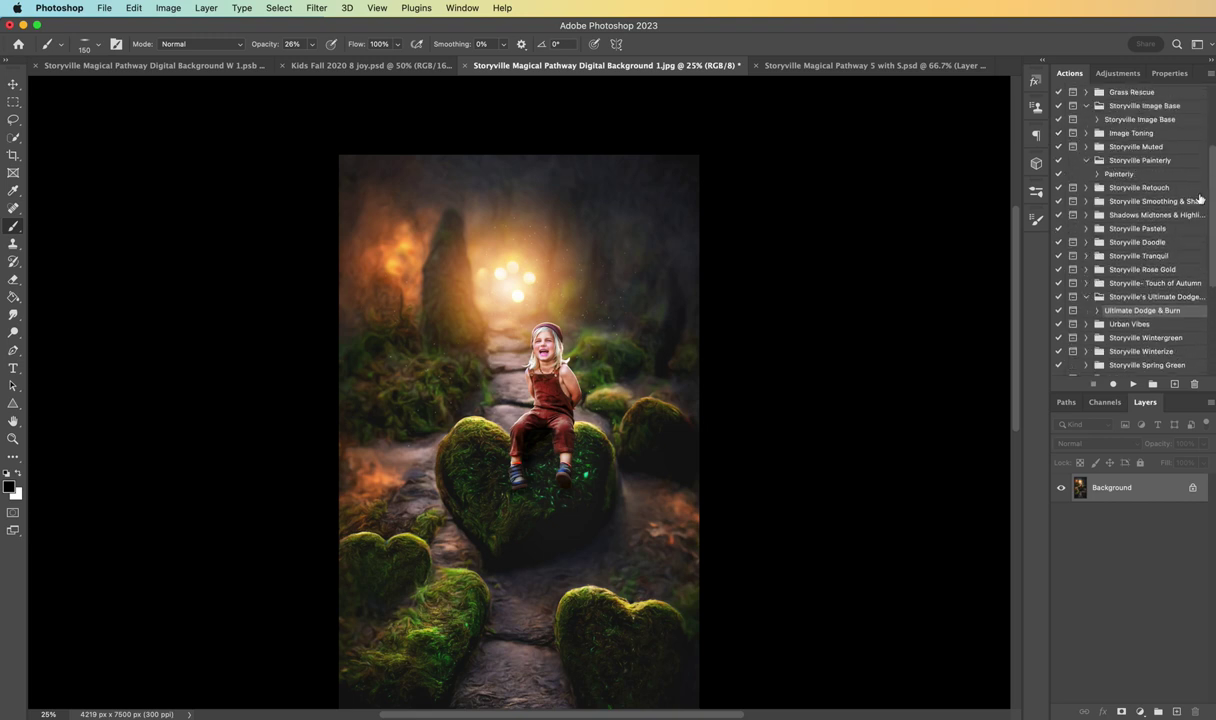
click(1075, 172)
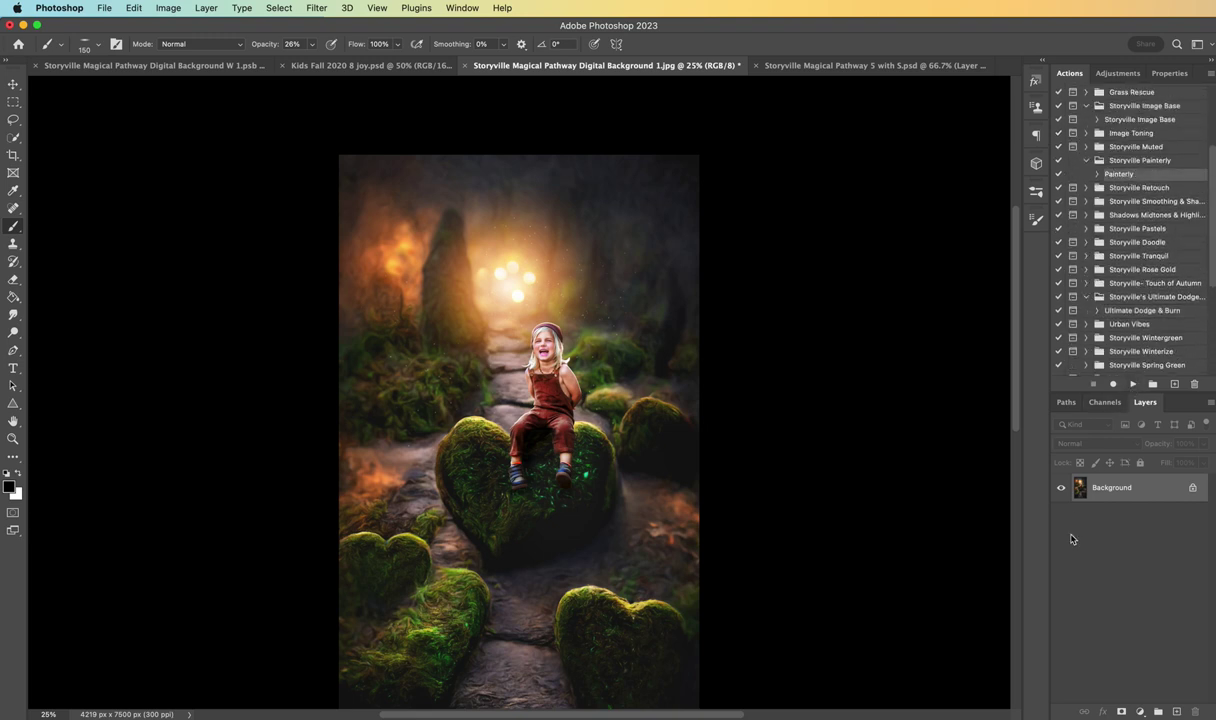
click(1133, 384)
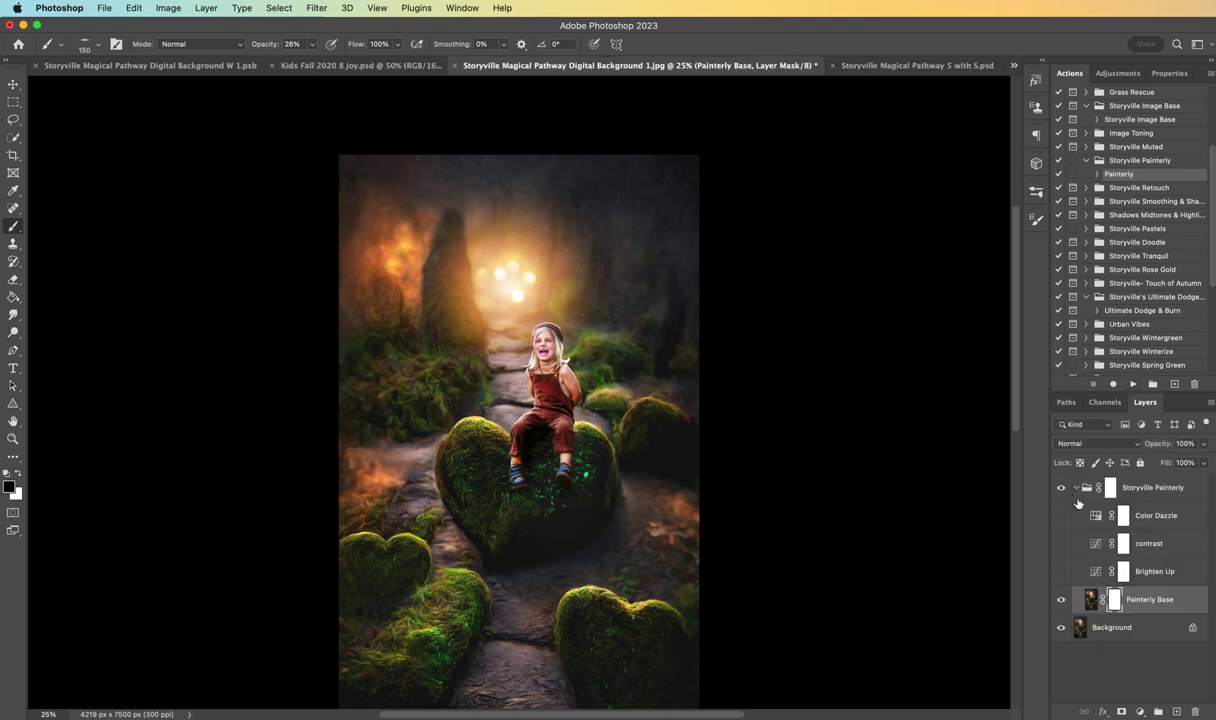
click(1090, 599)
mouse_move(1150, 443)
mouse_down()
mouse_move(1004, 440)
mouse_move(1101, 441)
mouse_move(1071, 441)
mouse_up()
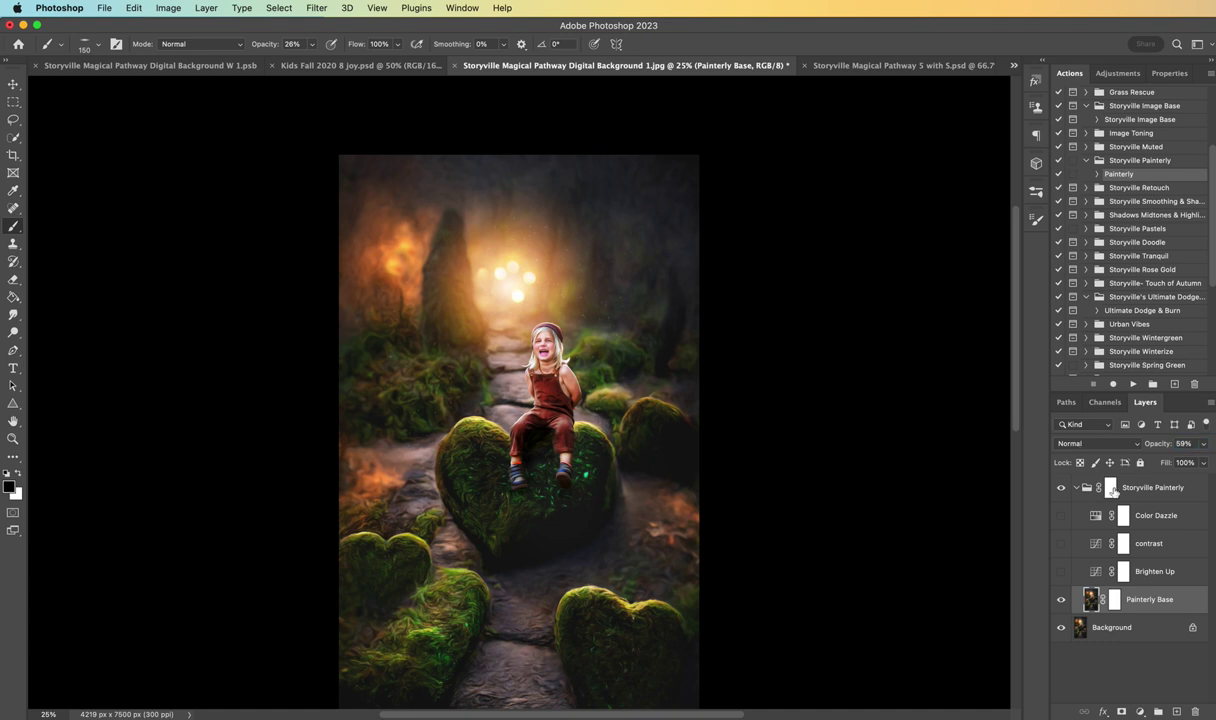
Step: Target the Painterly Base mask and choose a soft brush at 97% opacity
click(1117, 599)
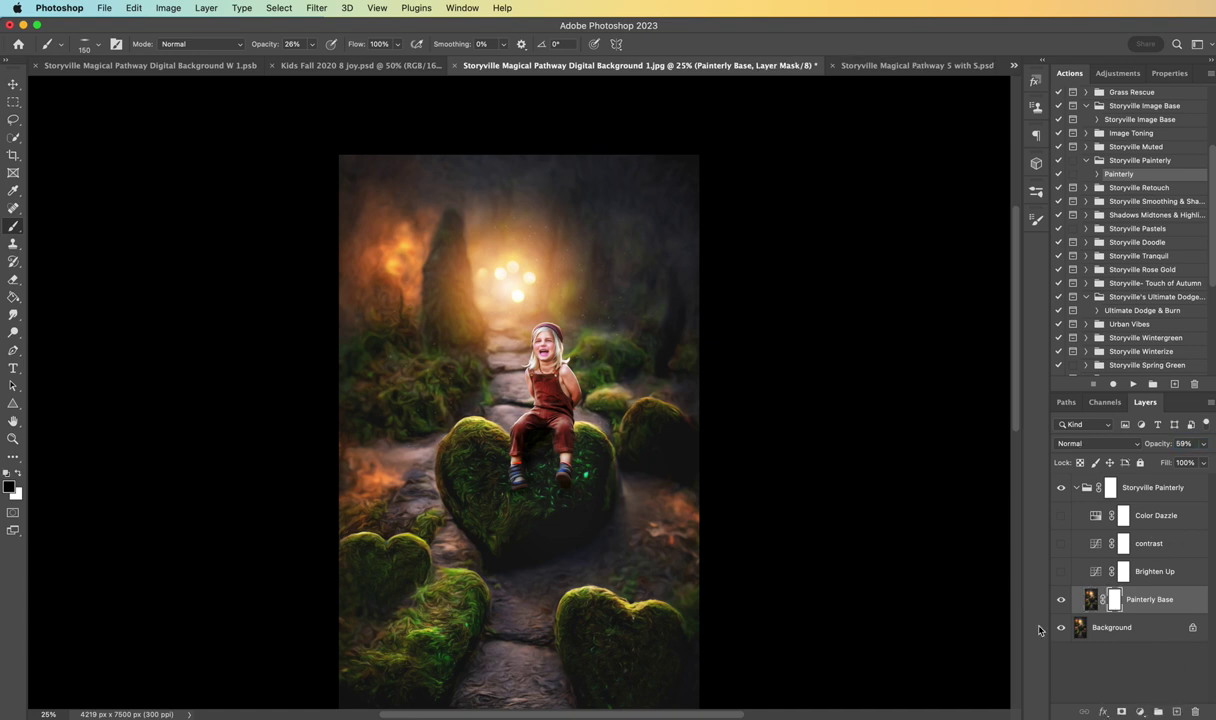
click(84, 46)
click(55, 166)
click(433, 106)
drag(264, 46, 405, 52)
Step: Size the brush to 400, make black the painting colour, and briefly check another document
key(super+equal)
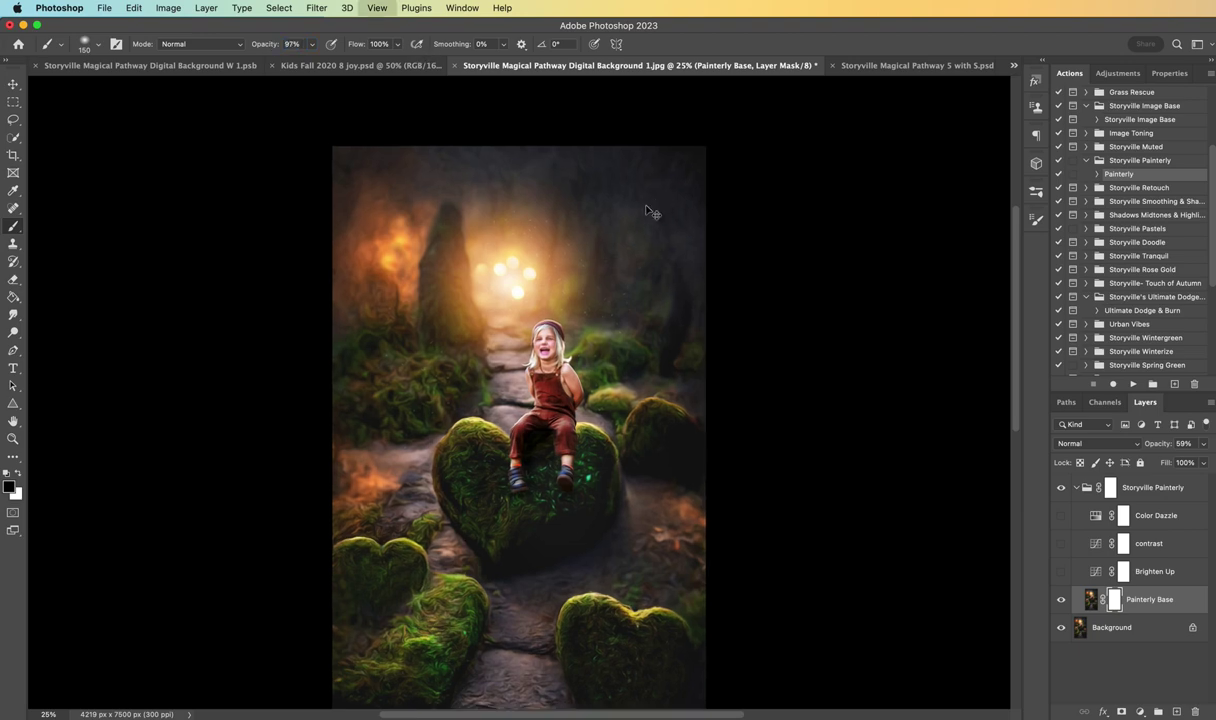
key(super+equal)
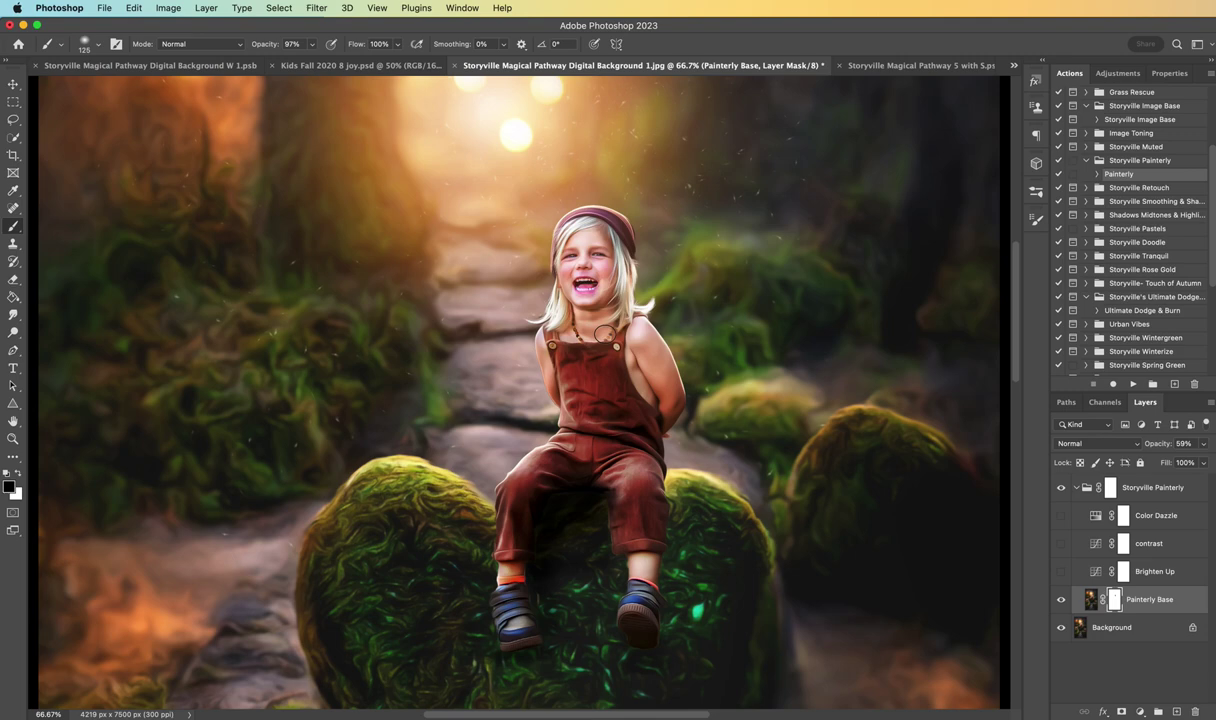
key(bracketleft)
key(super+minus)
key(super+minus)
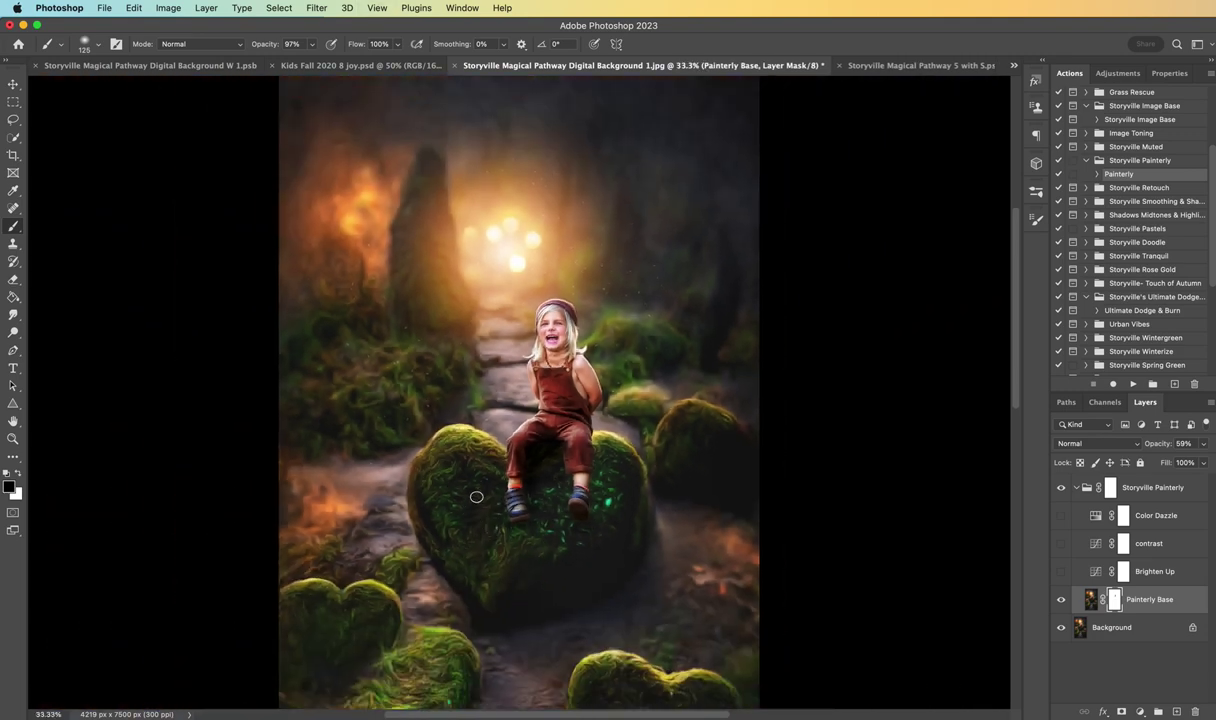
key(bracketright)
key(bracketright)
key(bracketright)
key(bracketright)
key(bracketright)
key(bracketright)
key(bracketright)
key(bracketright)
key(bracketleft)
key(bracketleft)
key(bracketleft)
key(bracketleft)
key(x)
key(x)
key(super+minus)
key(super+minus)
key(super+plus)
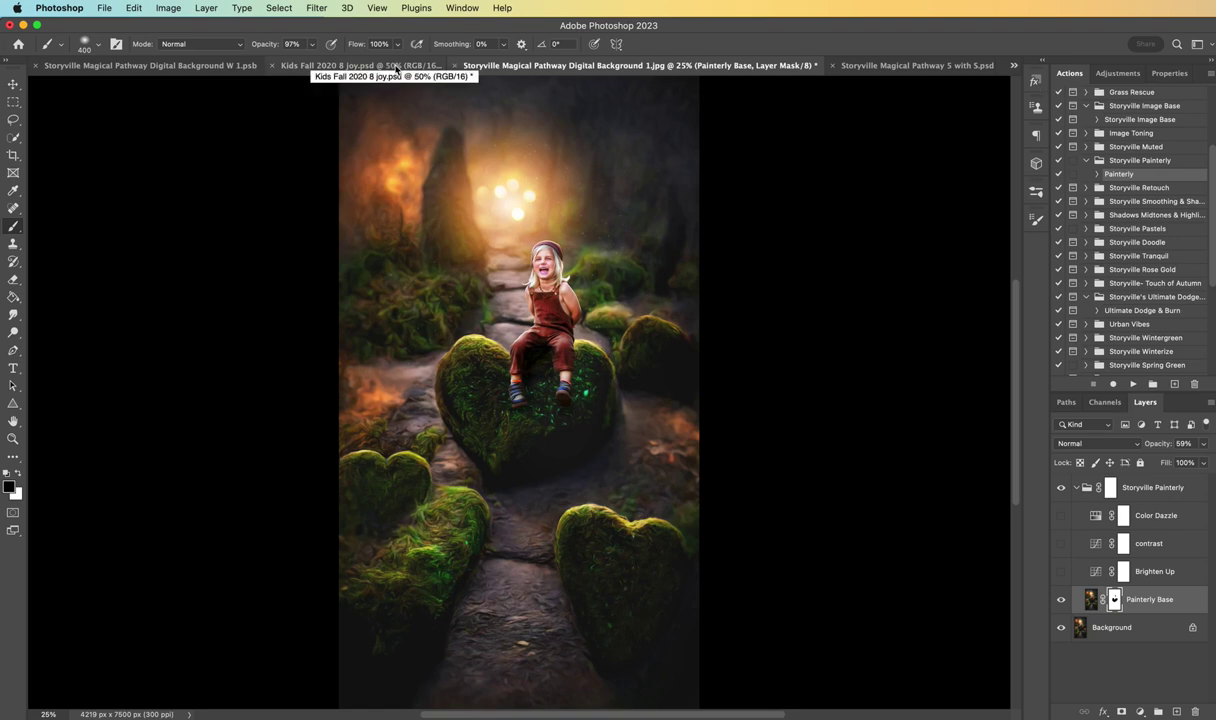
click(428, 66)
click(558, 66)
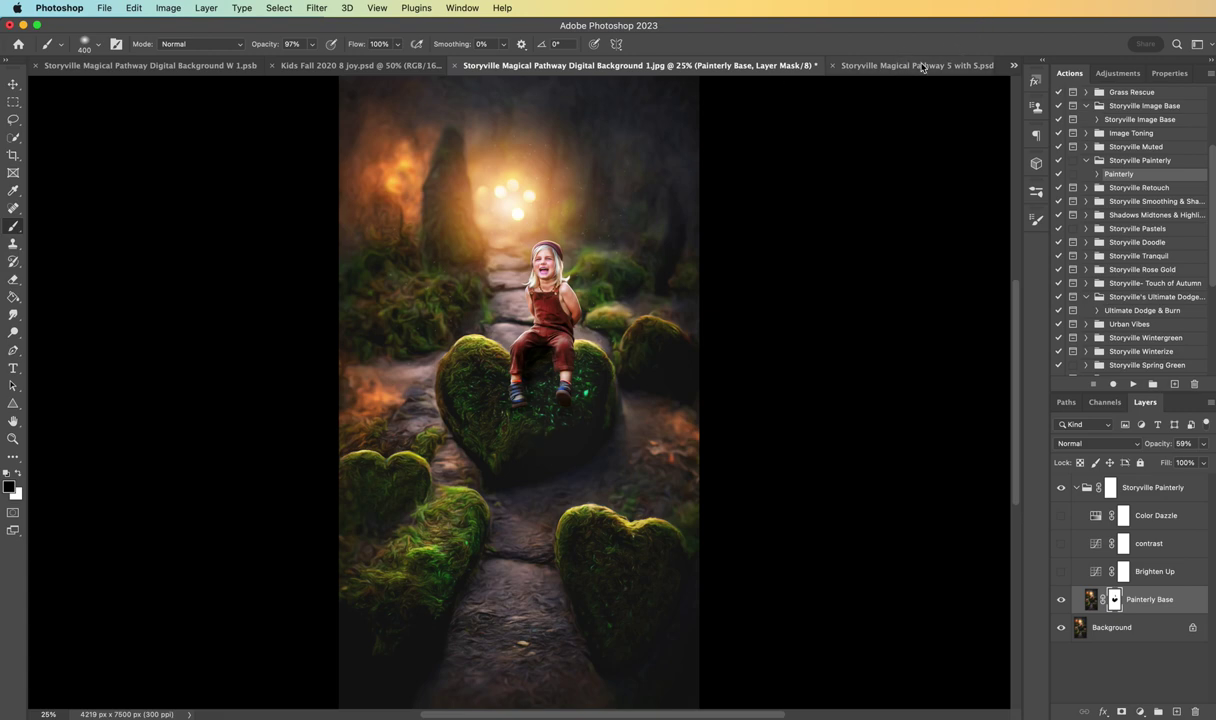
Step: Open Storyville Magical Pathway 5 with 5.psd, zoom out, and toggle Layer 2's visibility to compare
click(880, 65)
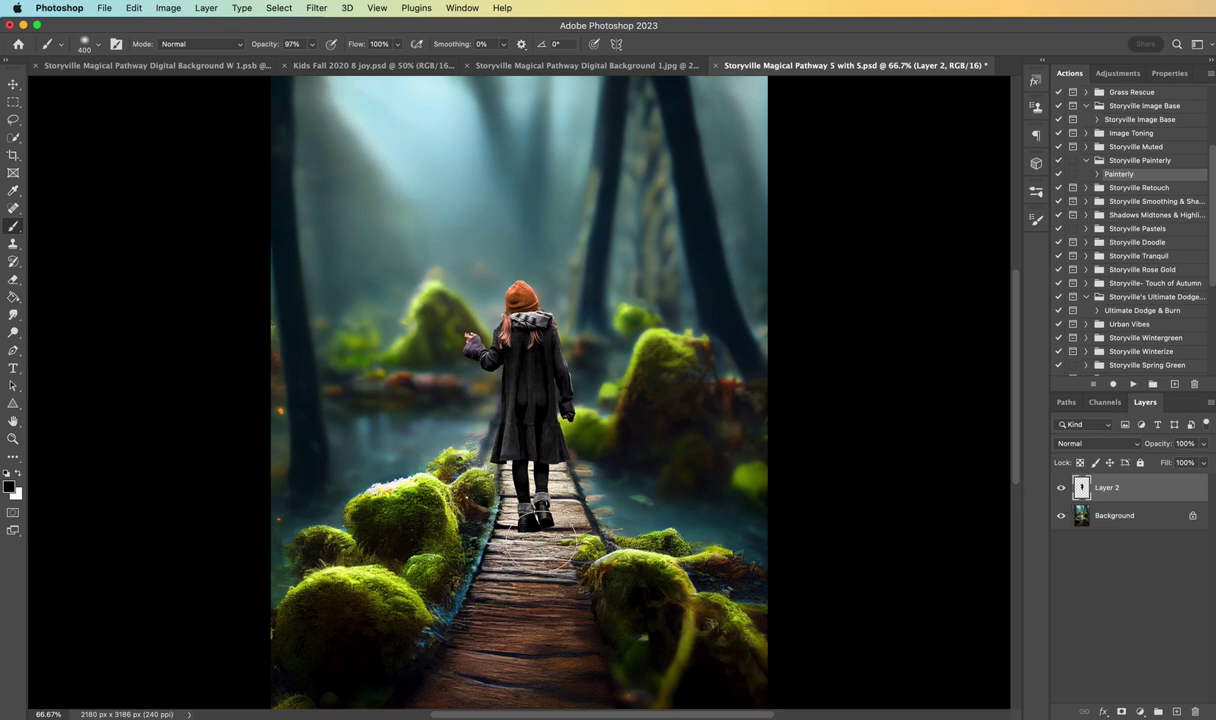
key(super+minus)
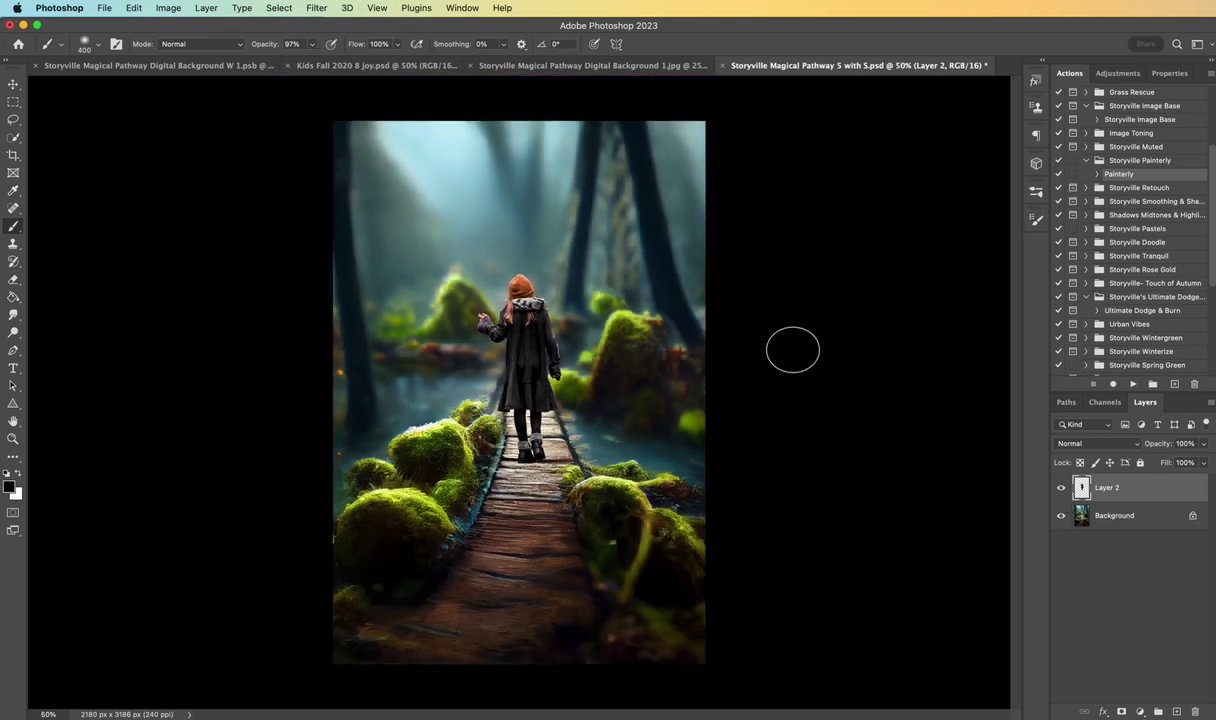
click(1061, 488)
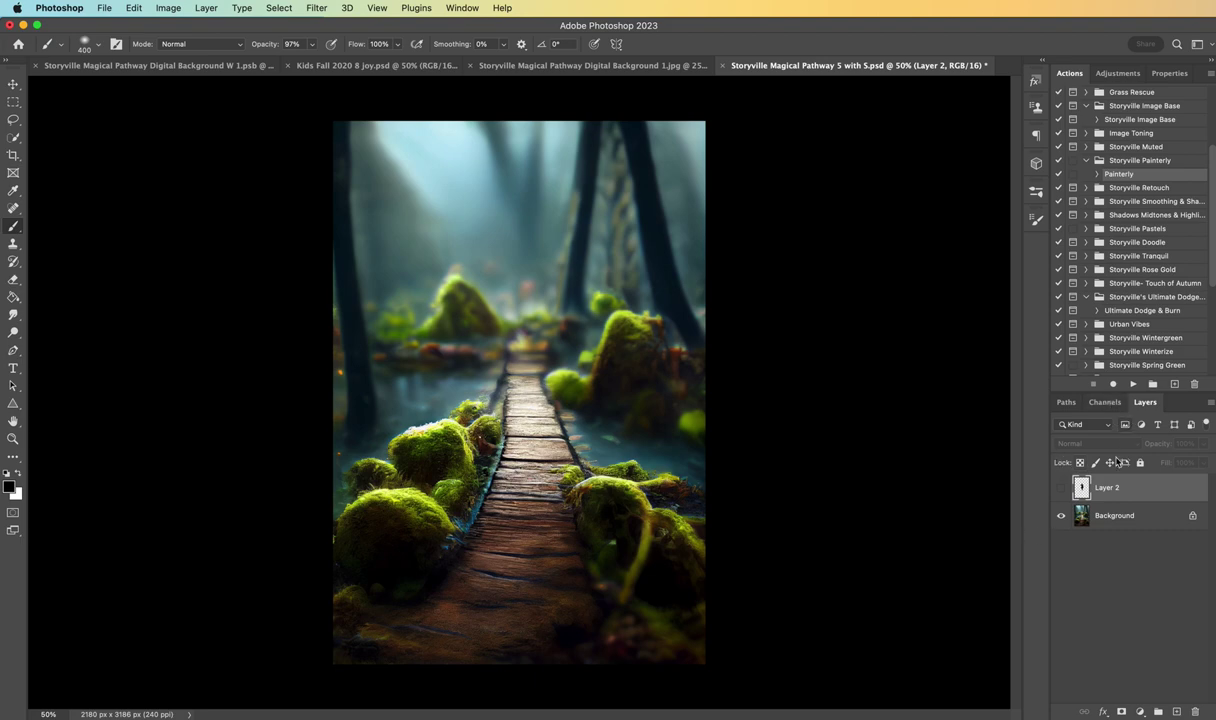
click(1062, 488)
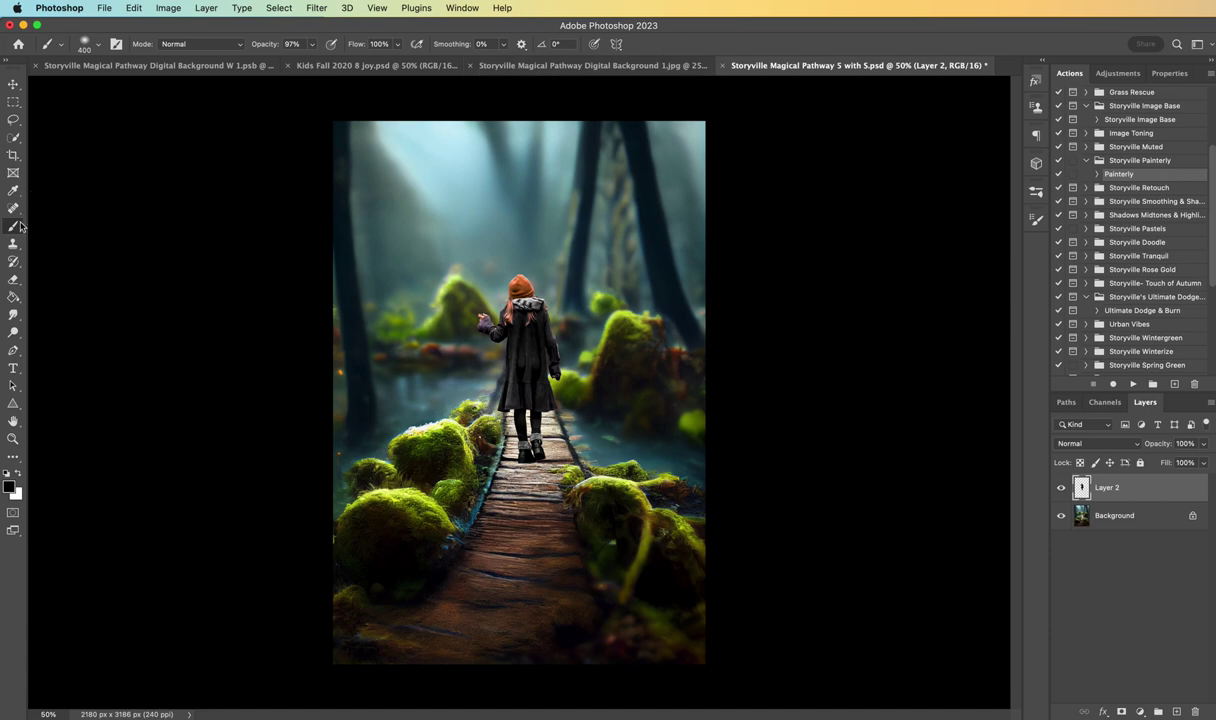
Step: Choose the flat elliptical brush and lower its opacity to 14%
click(92, 46)
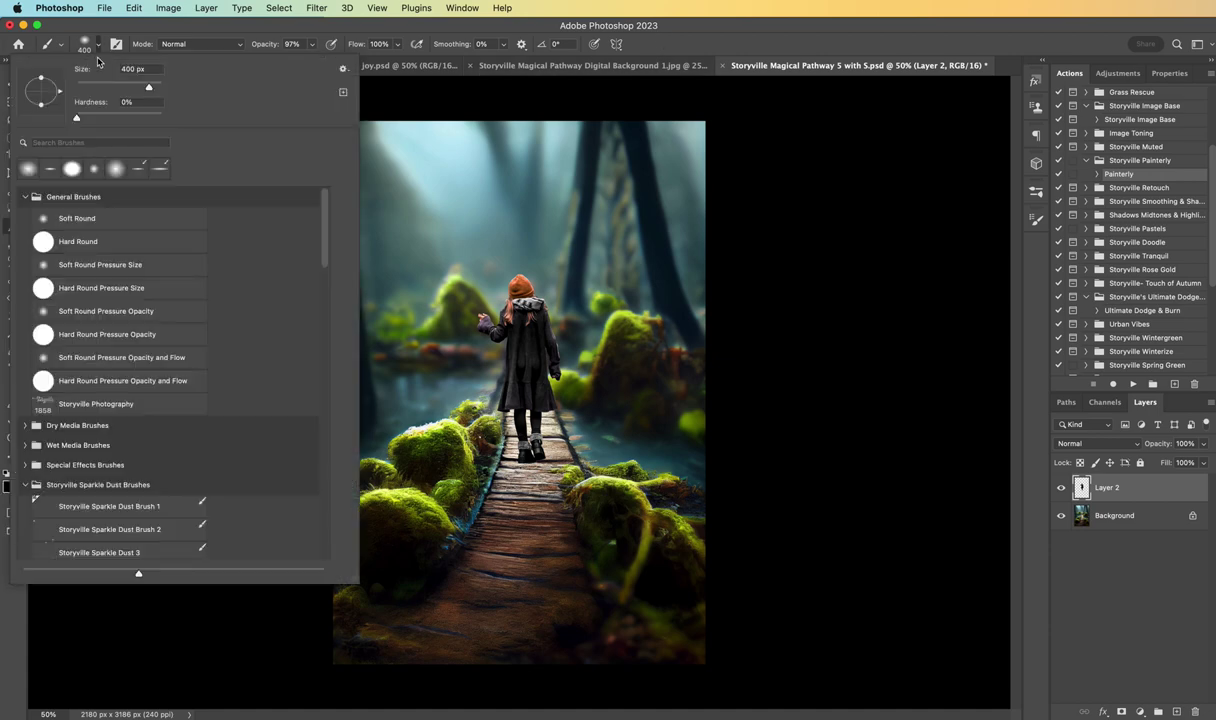
click(48, 169)
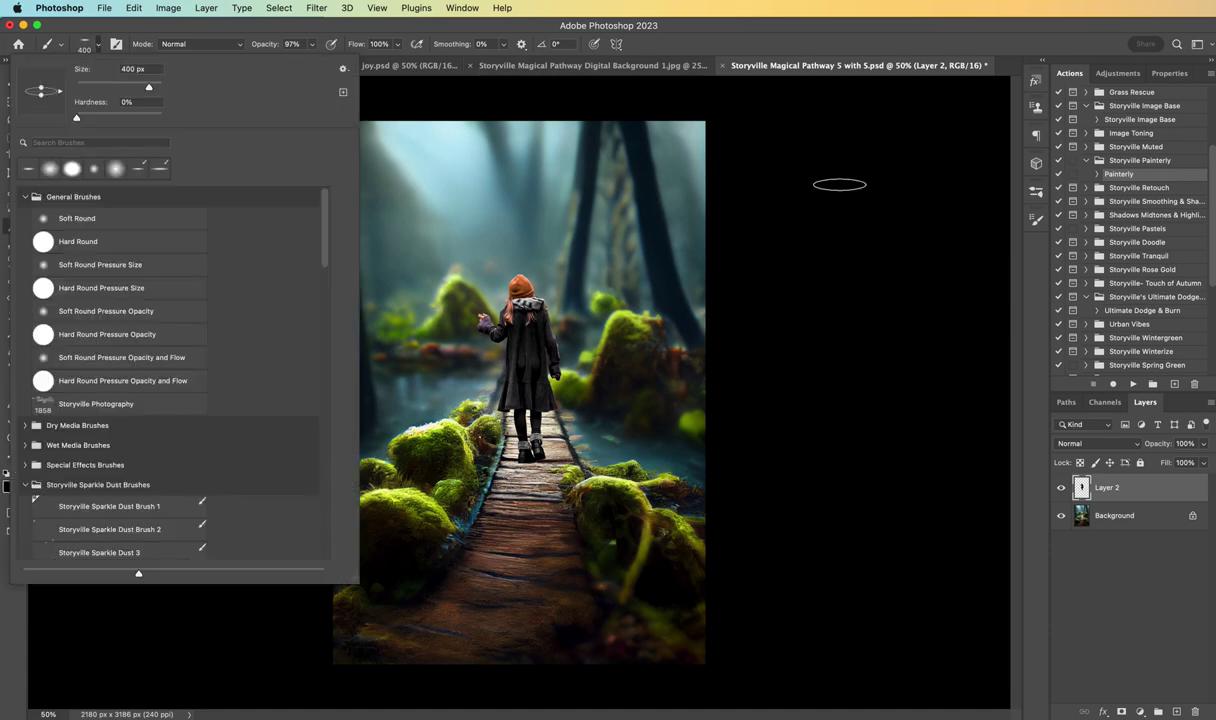
click(841, 185)
drag(262, 44, 190, 42)
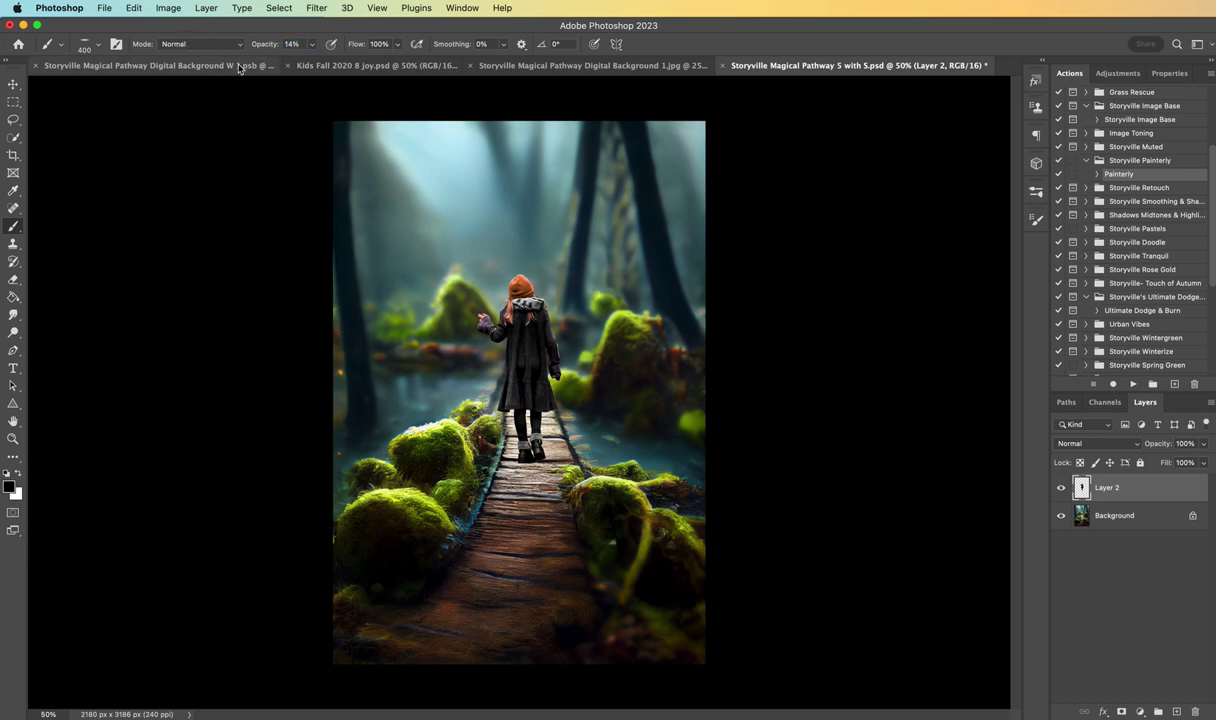
Step: Add Layer 3 and paint a faint shadow under the girl's boots, then enlarge the brush to 500
click(1177, 712)
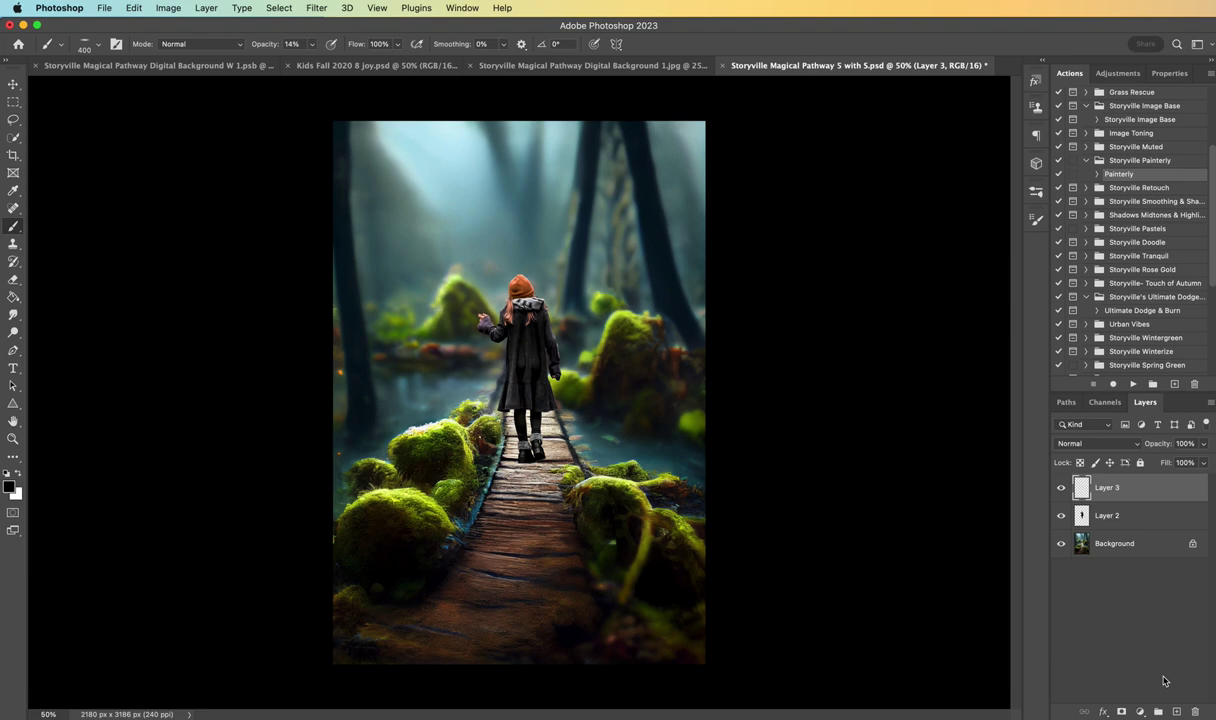
key(super+equal)
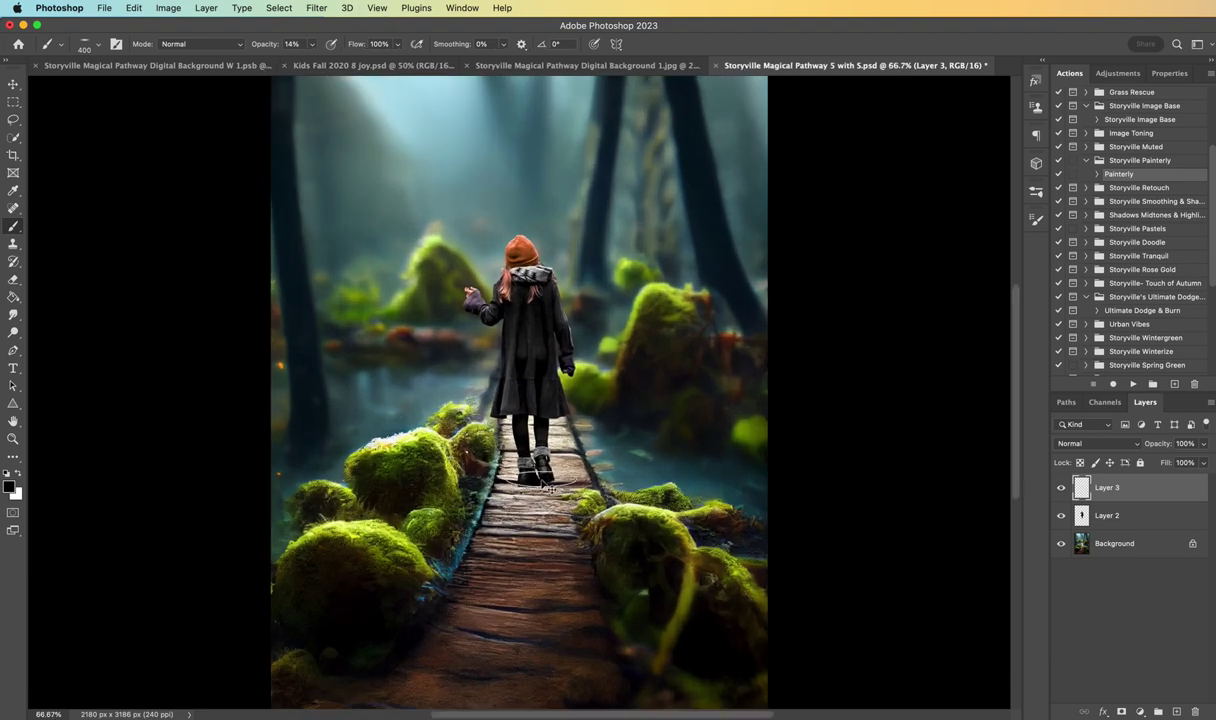
key(super+equal)
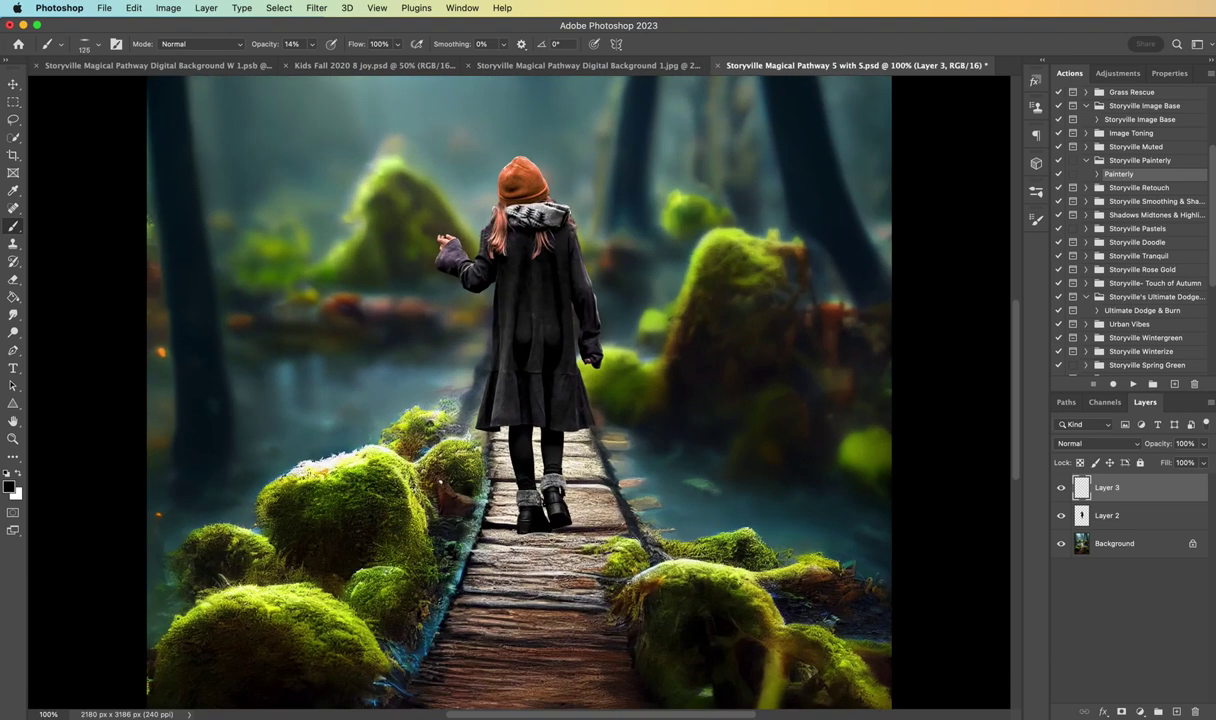
mouse_move(508, 510)
mouse_down()
mouse_move(490, 510)
mouse_move(530, 506)
mouse_move(500, 510)
mouse_up()
key(bracketleft)
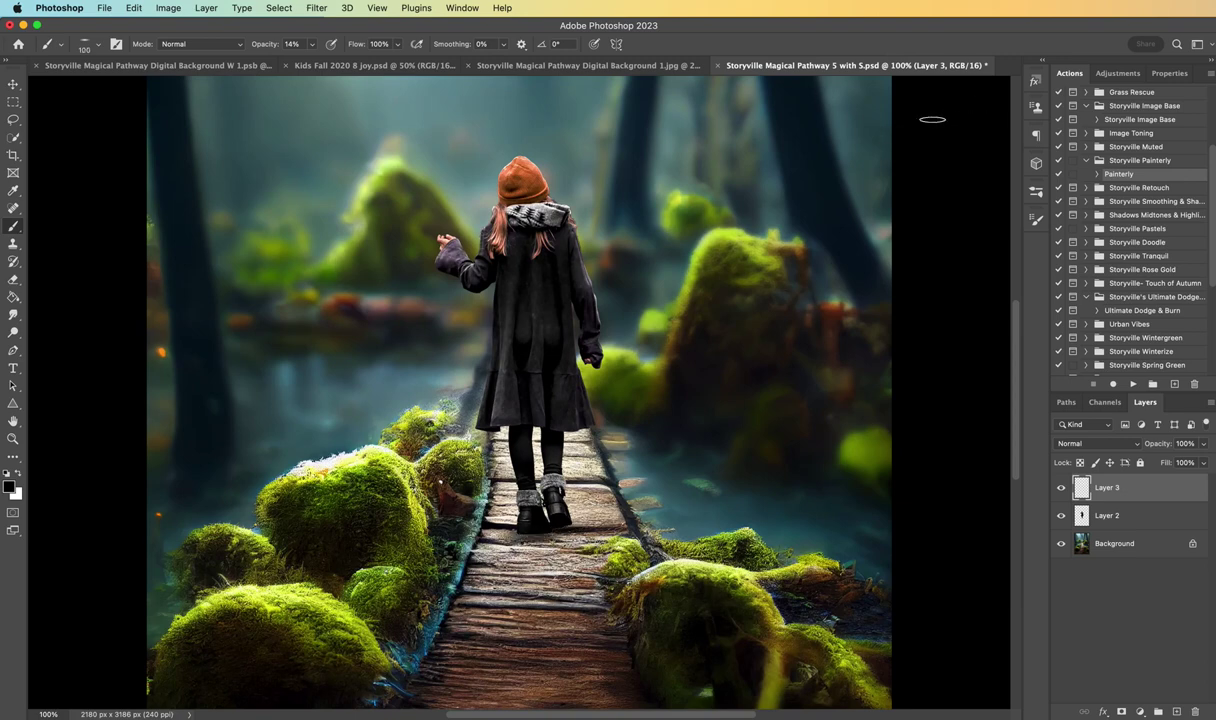
key(super+minus)
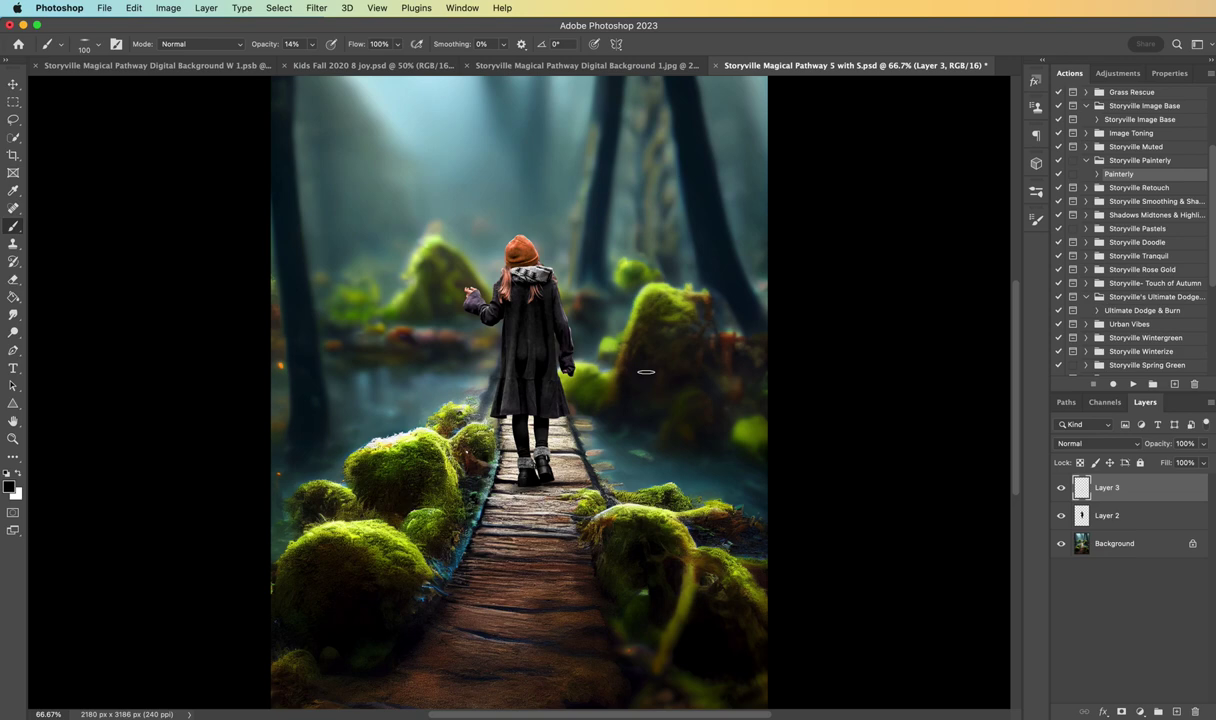
key(super+minus)
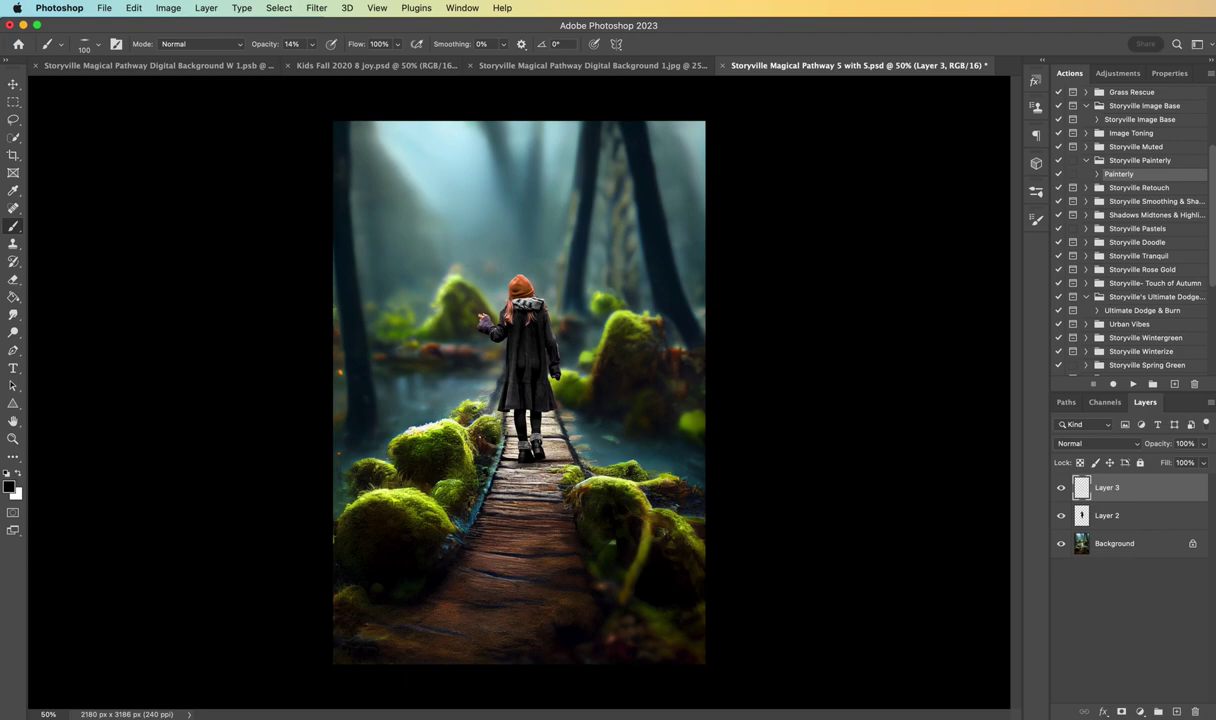
key(super+plus)
key(super+plus)
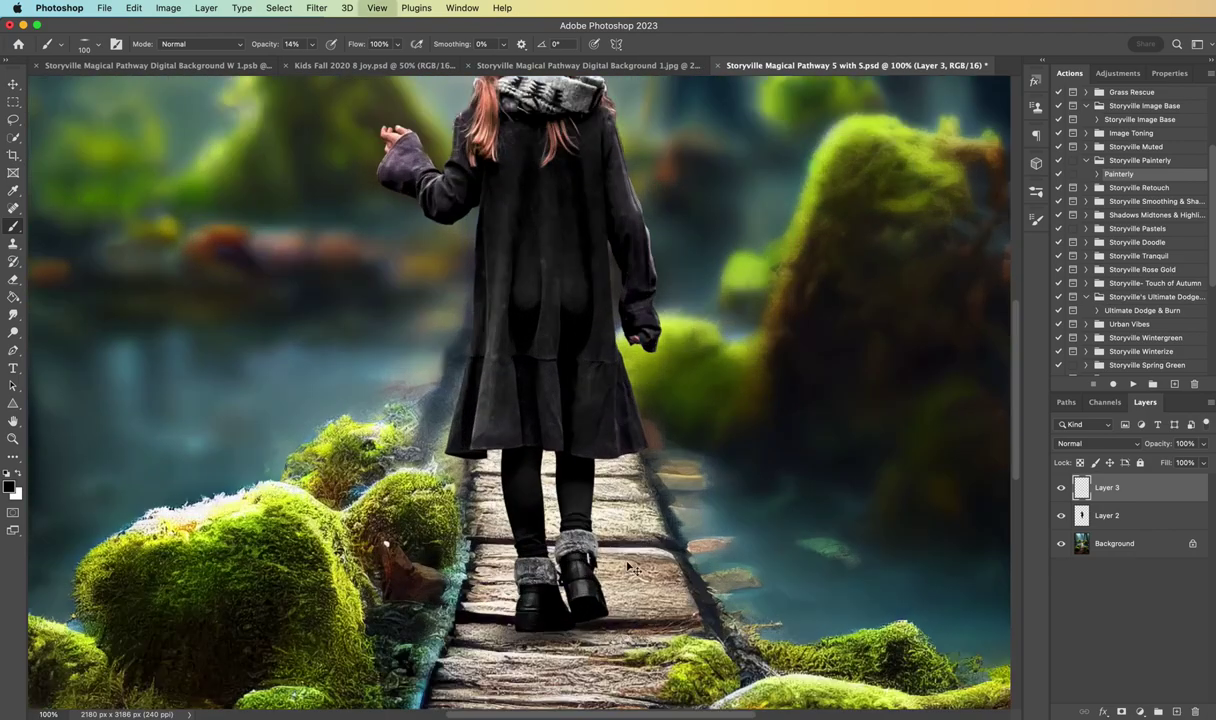
key(super+minus)
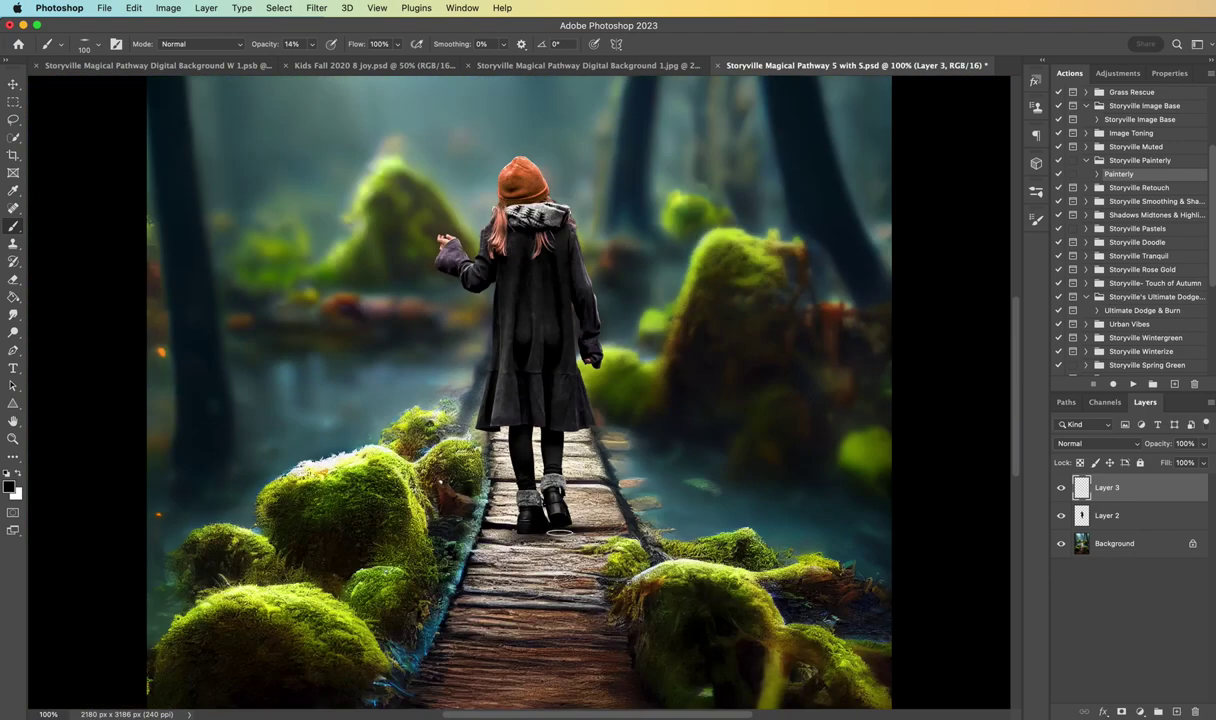
key(super+minus)
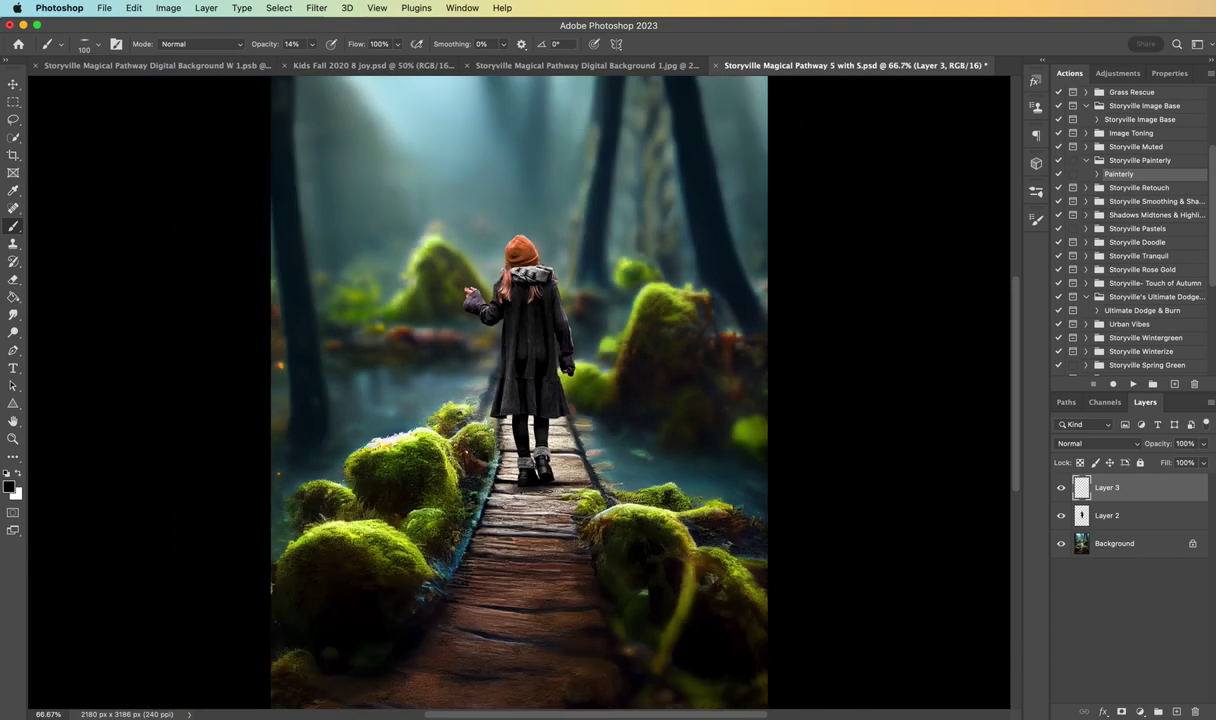
key(super+minus)
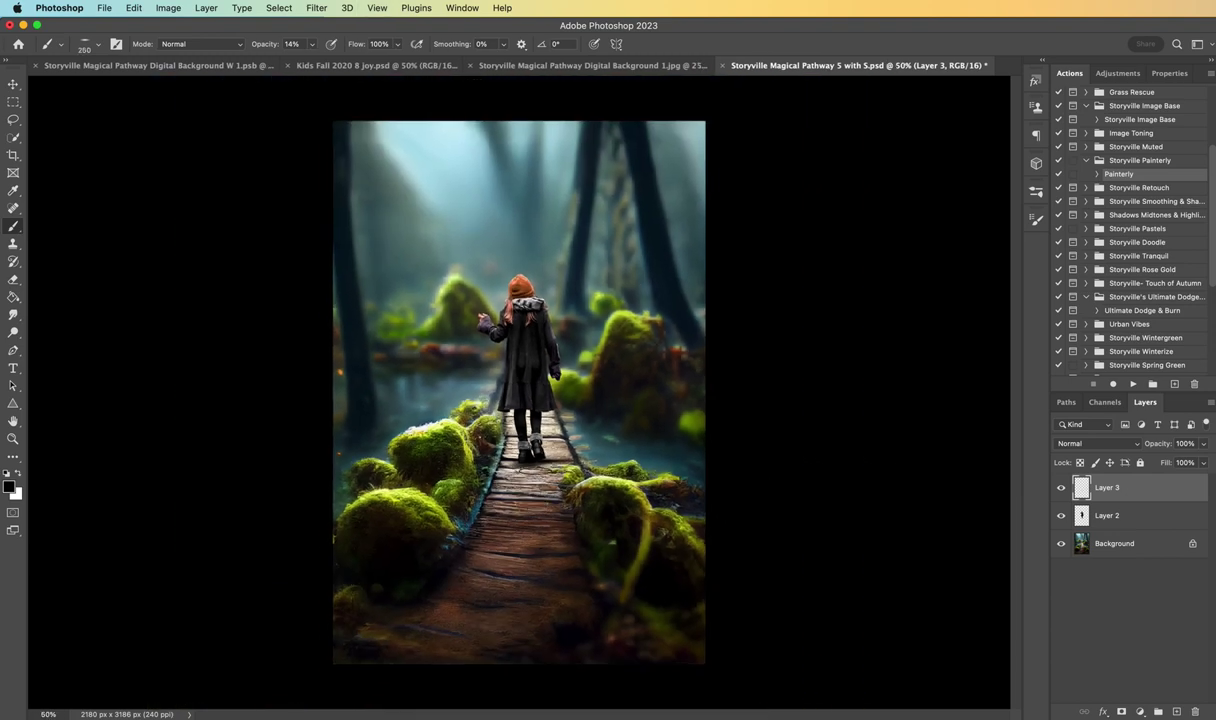
key(bracketright)
key(bracketright)
key(bracketright)
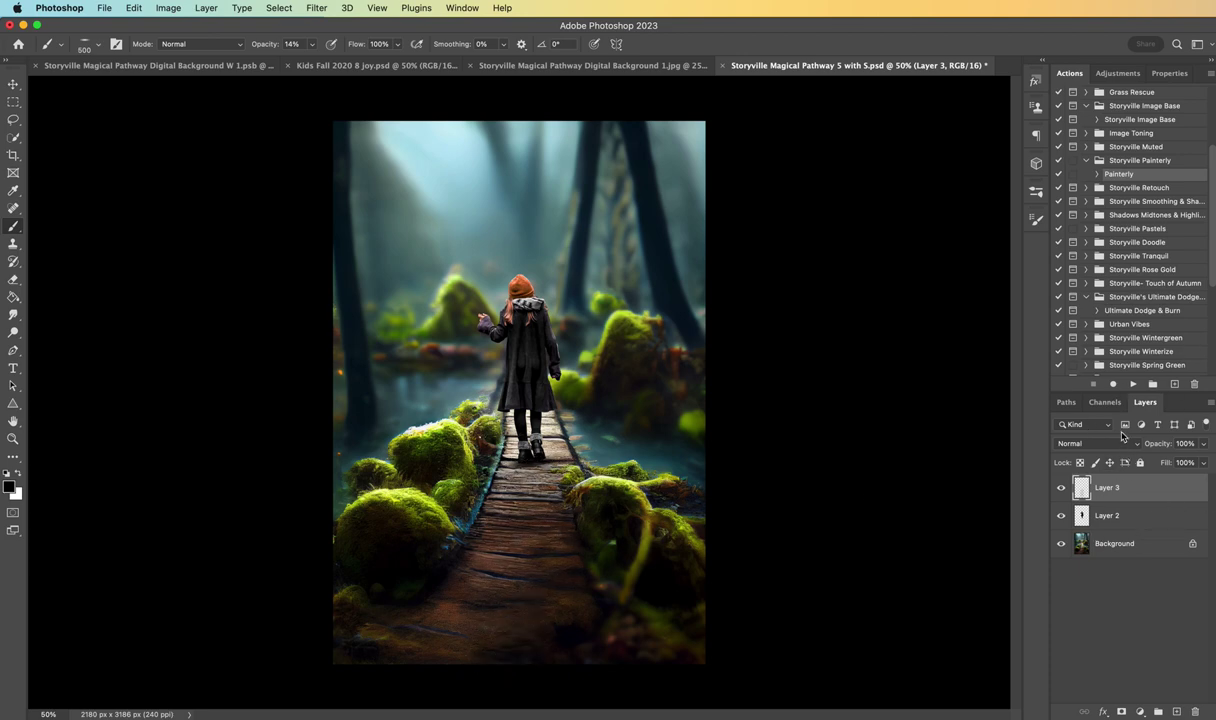
Step: Add a darkening Curves 1 adjustment and invert its mask to hide the effect
click(1125, 74)
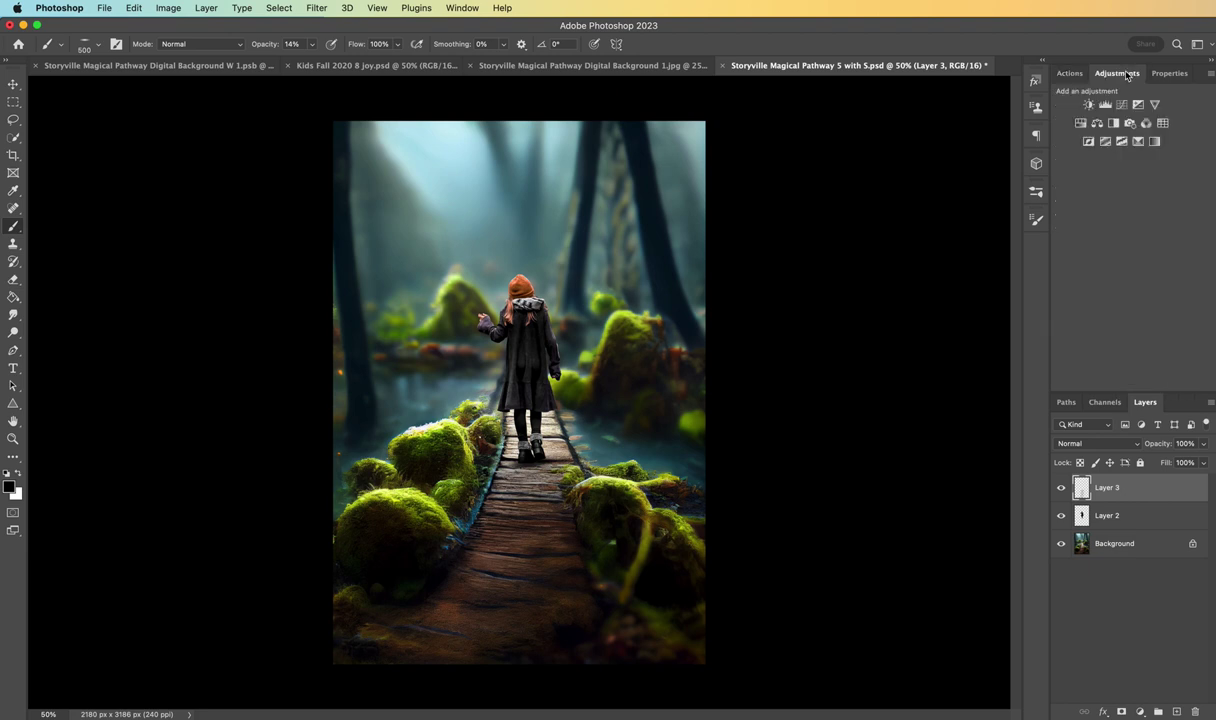
click(1121, 104)
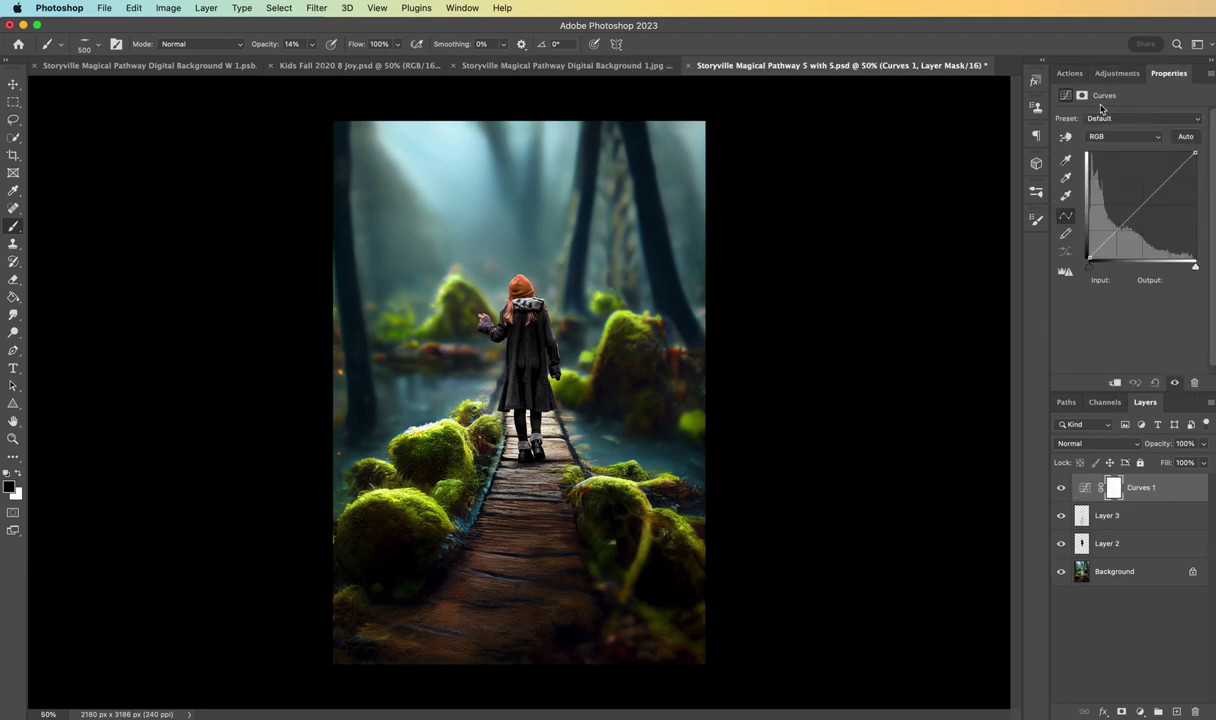
drag(1146, 207, 1150, 208)
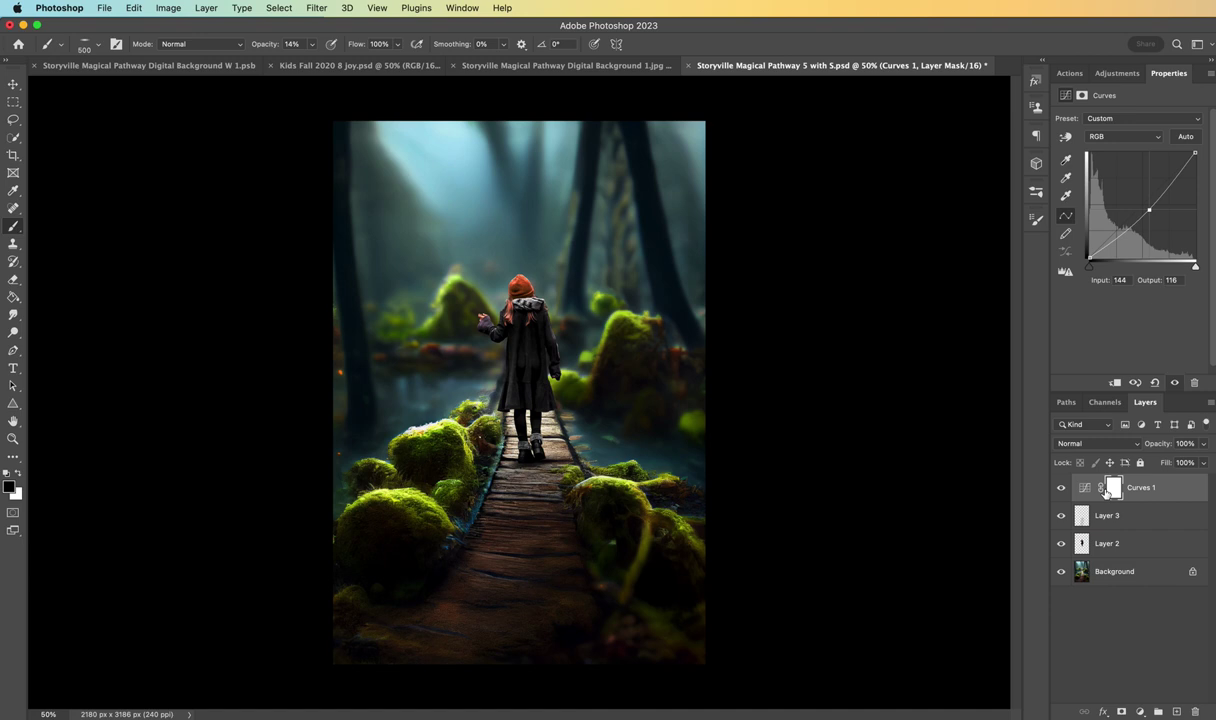
key(super+i)
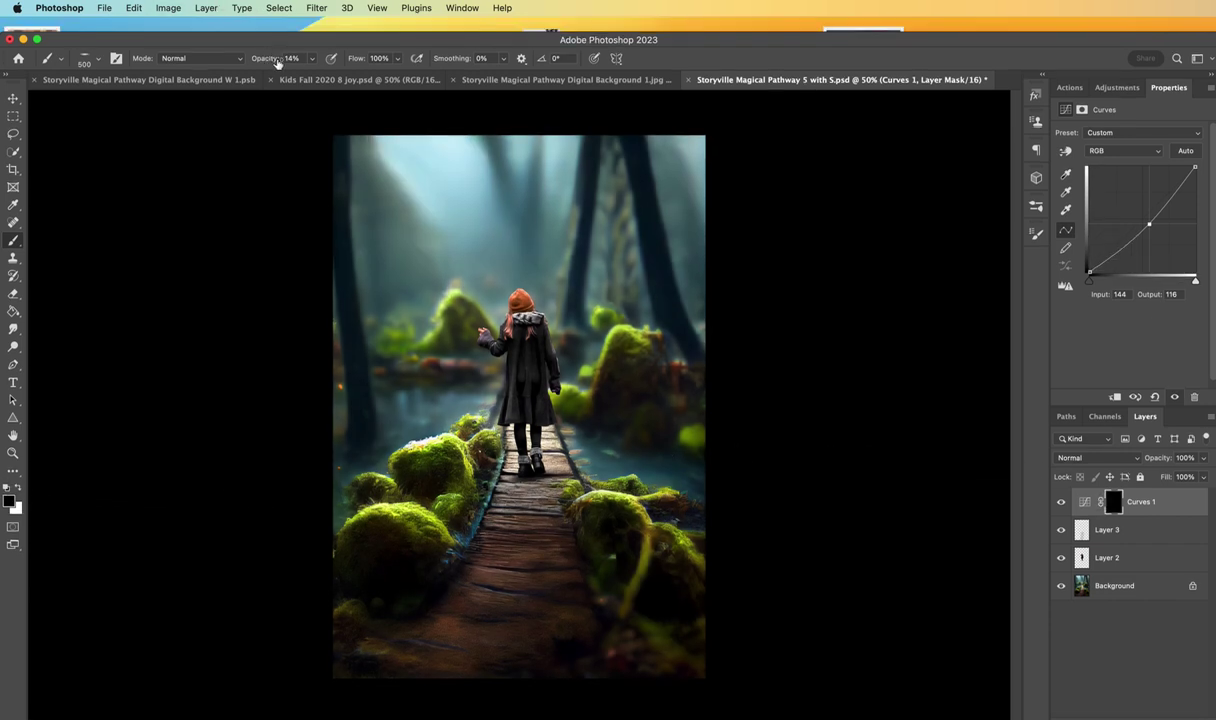
Step: Paint white at 100% brush opacity on the Curves 1 mask over the lower-left path
drag(277, 62, 427, 70)
key(bracketleft)
key(x)
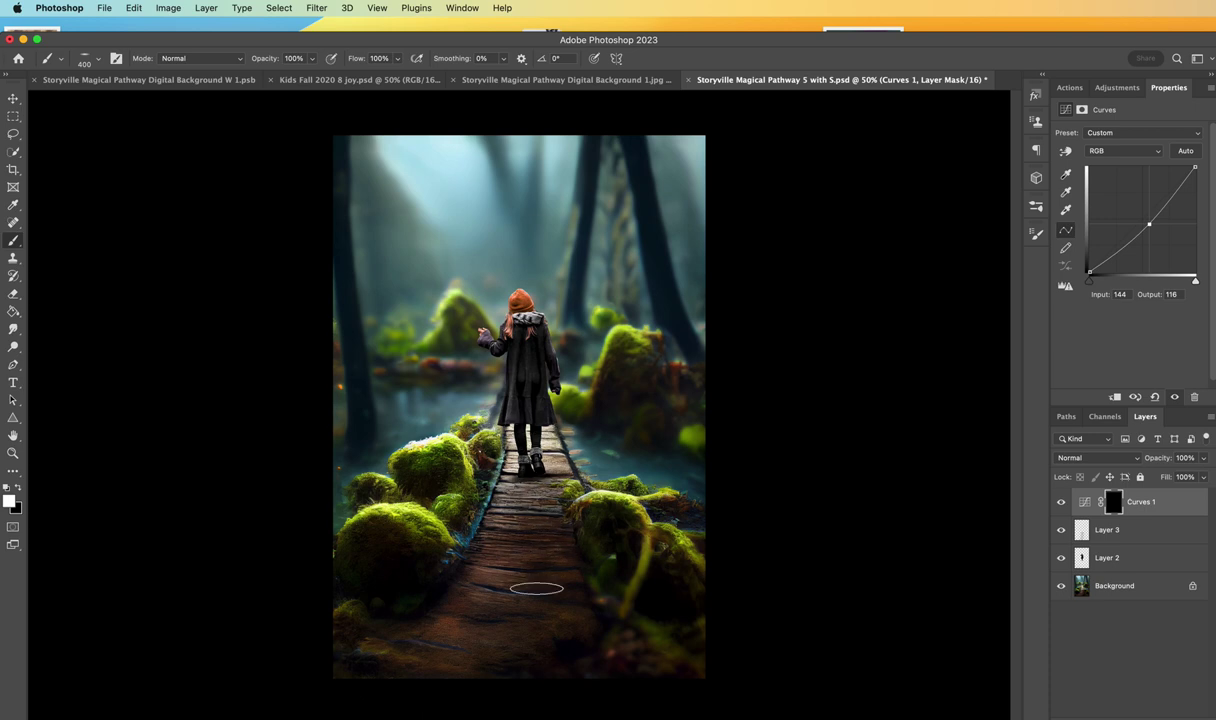
drag(483, 466, 423, 637)
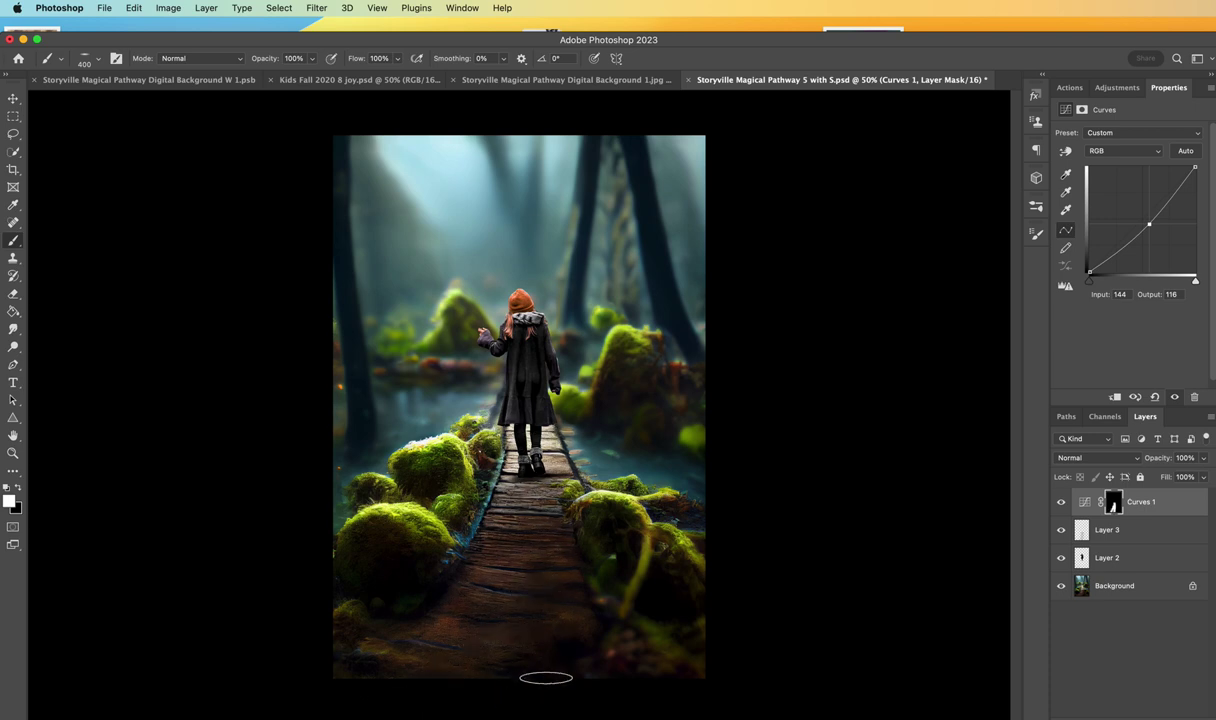
key(bracketleft)
key(super+plus)
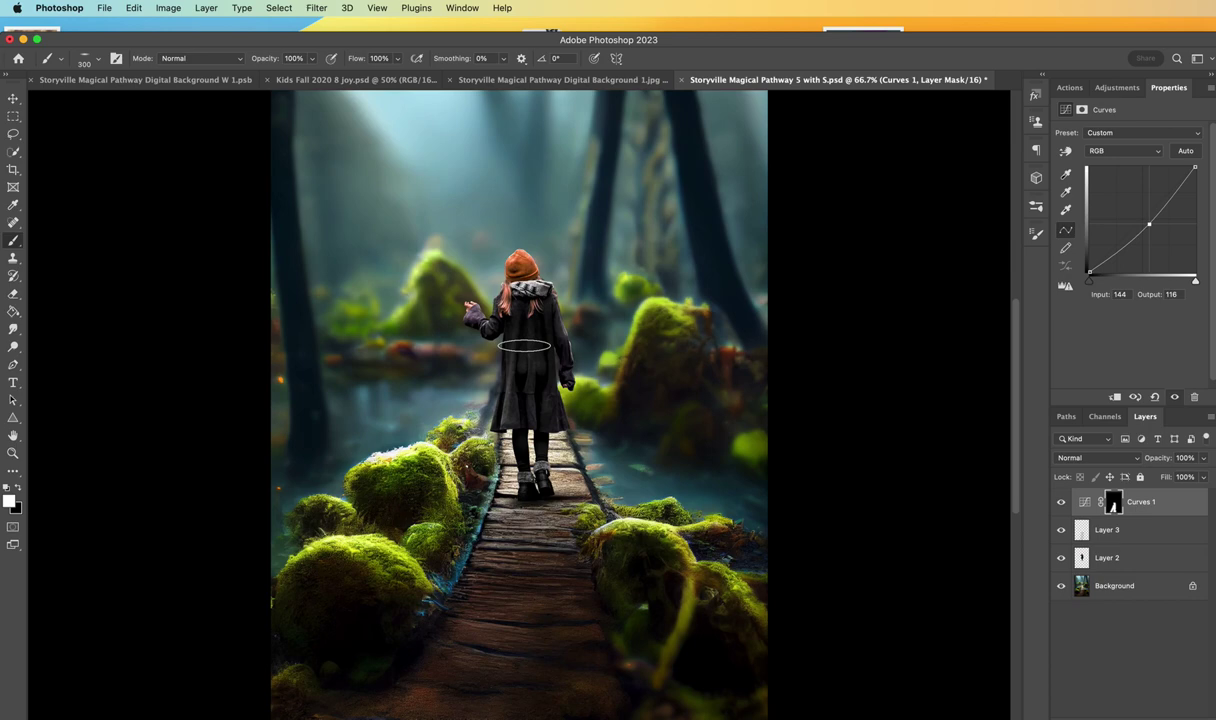
key(bracketleft)
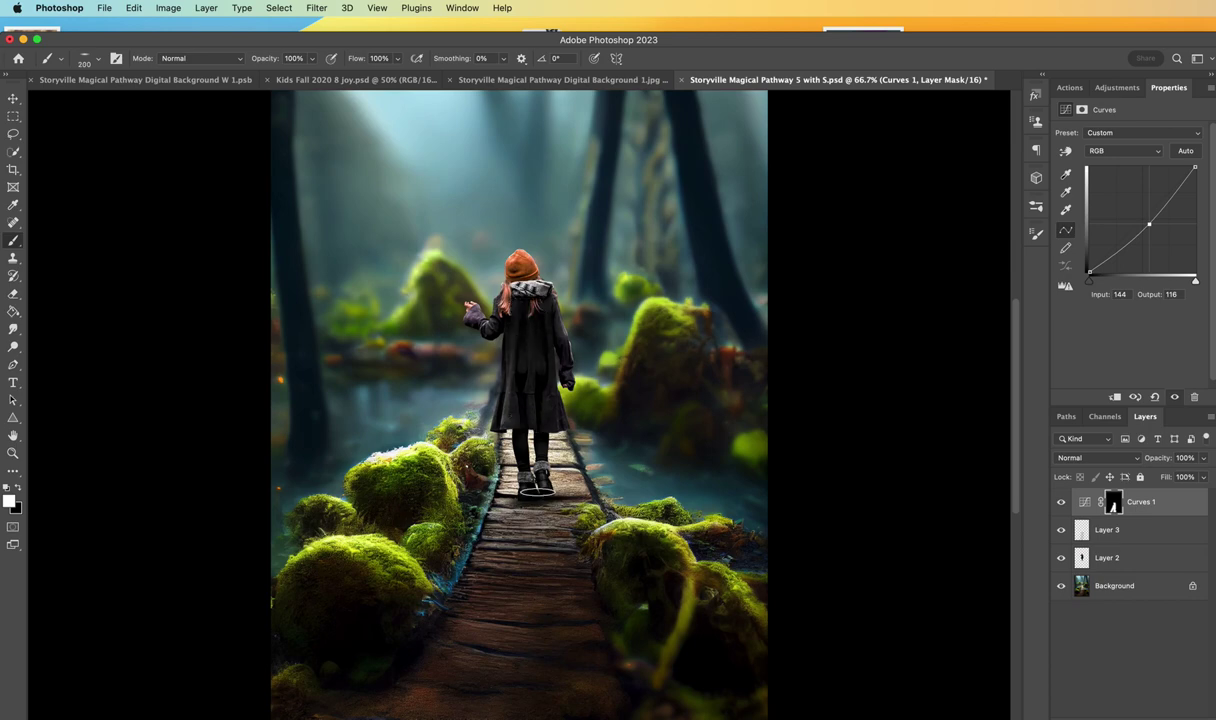
key(bracketleft)
key(super+minus)
key(super+minus)
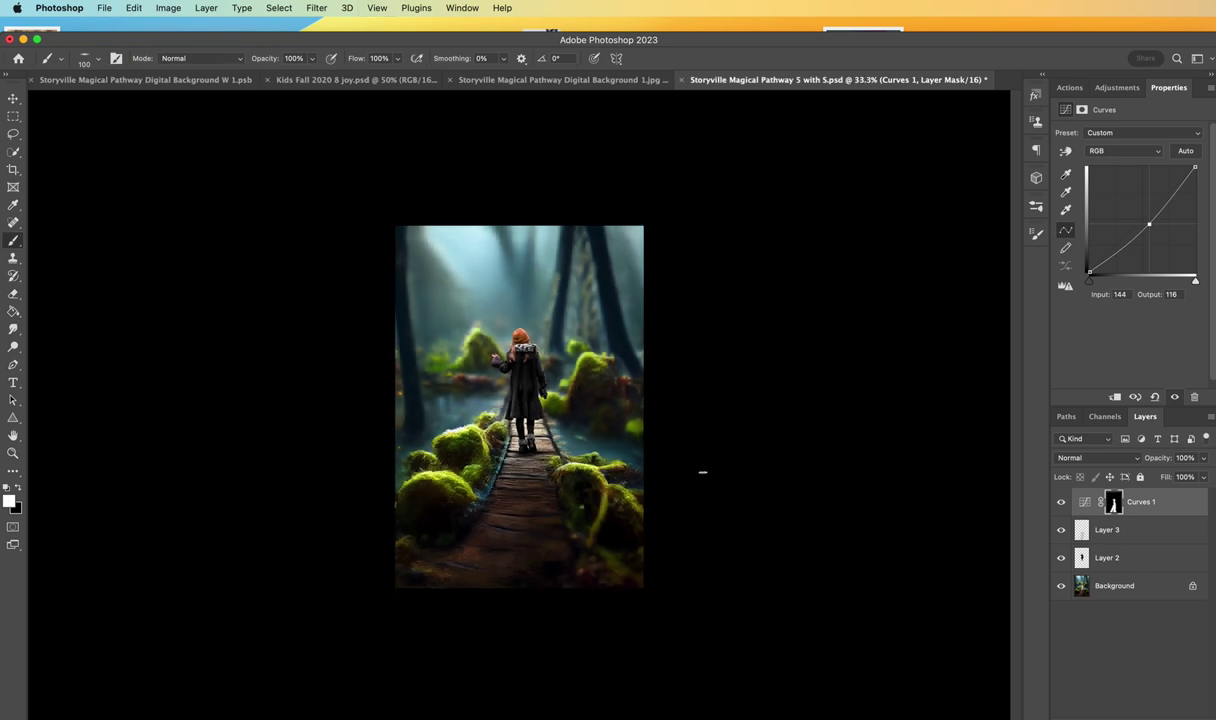
Step: Lower the Curves 1 layer opacity to 43%
click(1089, 539)
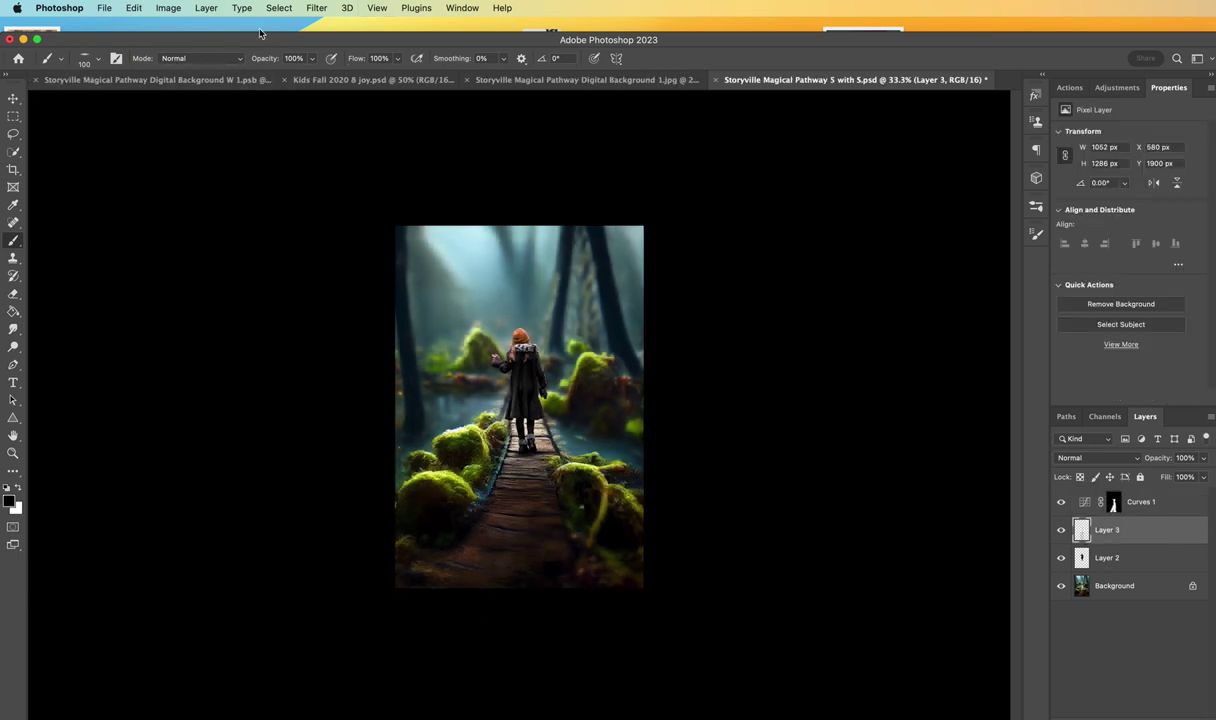
drag(265, 62, 211, 62)
click(1113, 502)
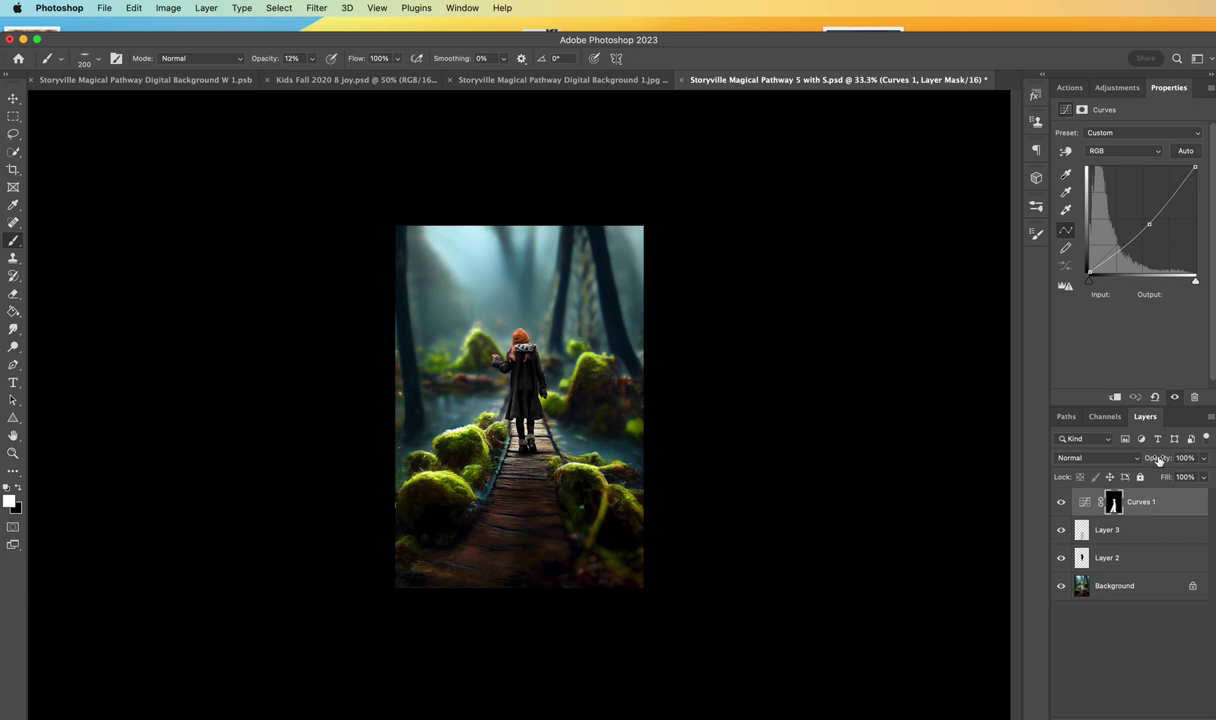
drag(1158, 458, 1055, 471)
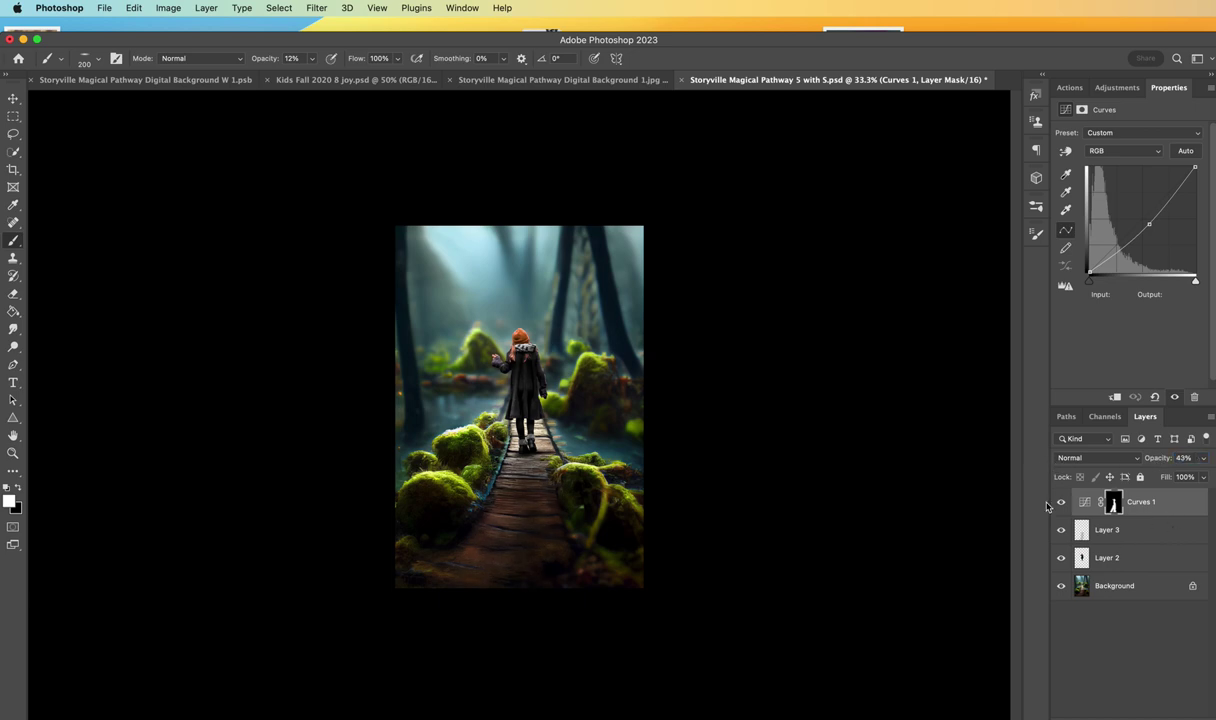
Step: Group Curves 1 and Layer 3 into Group 1 and toggle its visibility to compare
click(1086, 544)
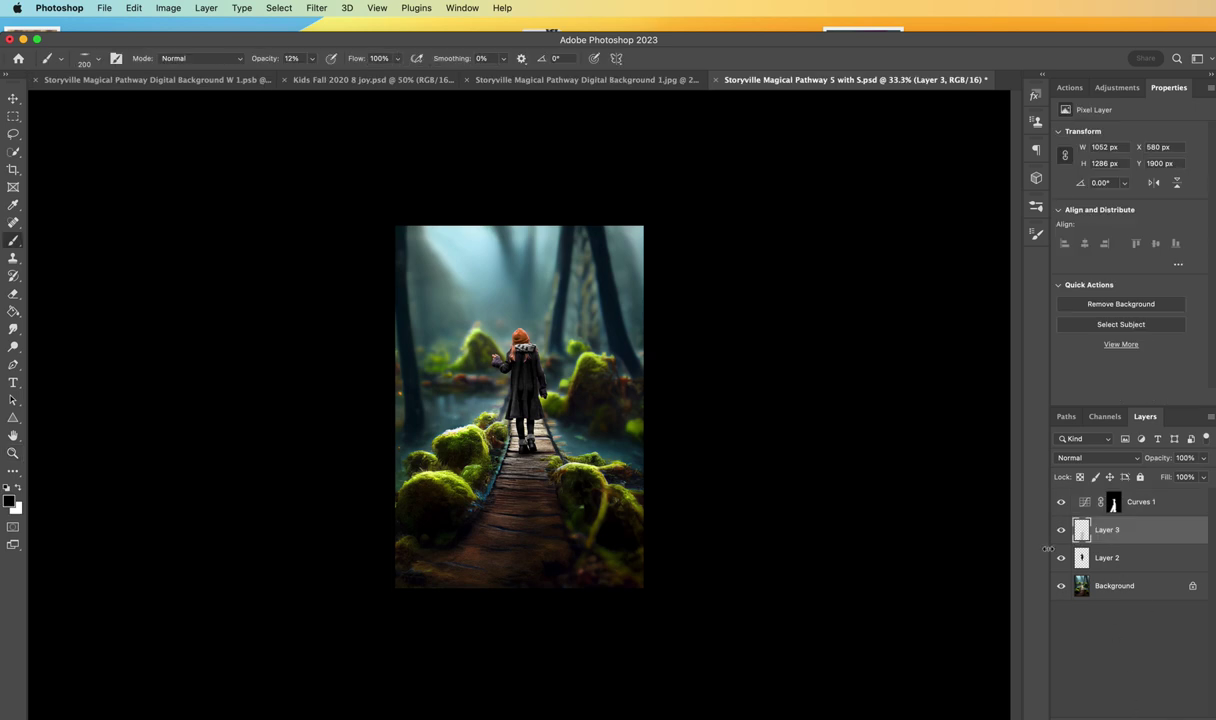
shift+click(1130, 501)
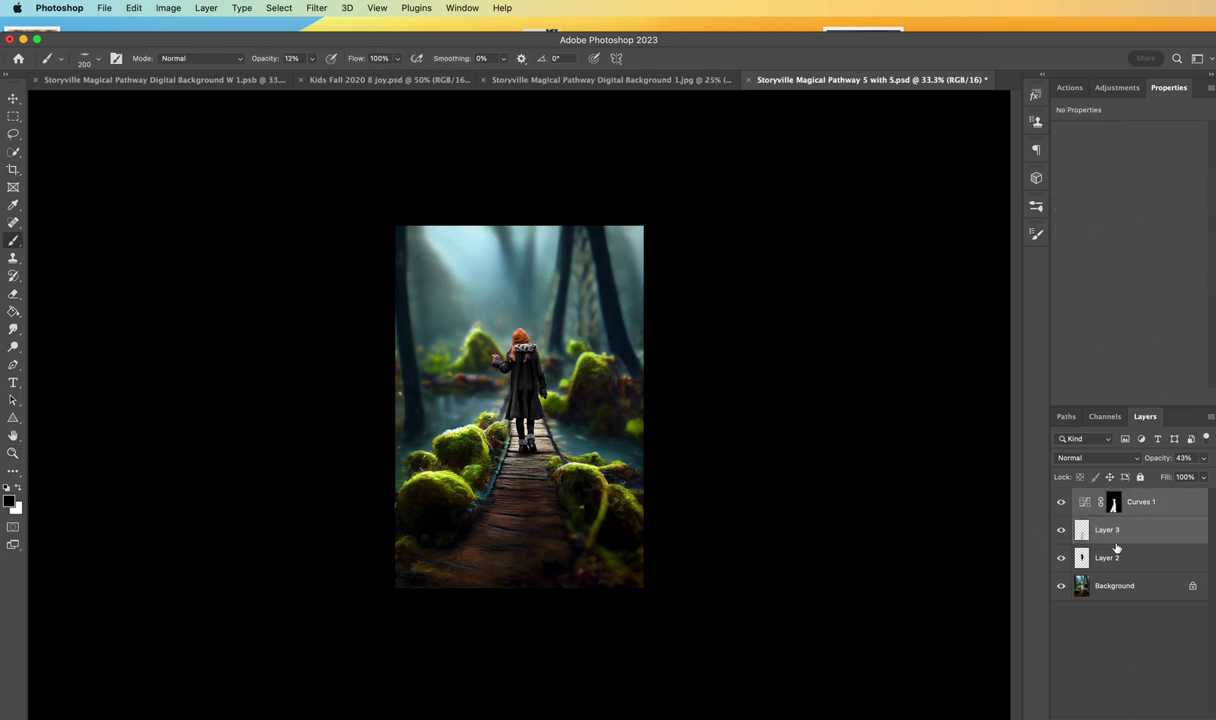
key(super+g)
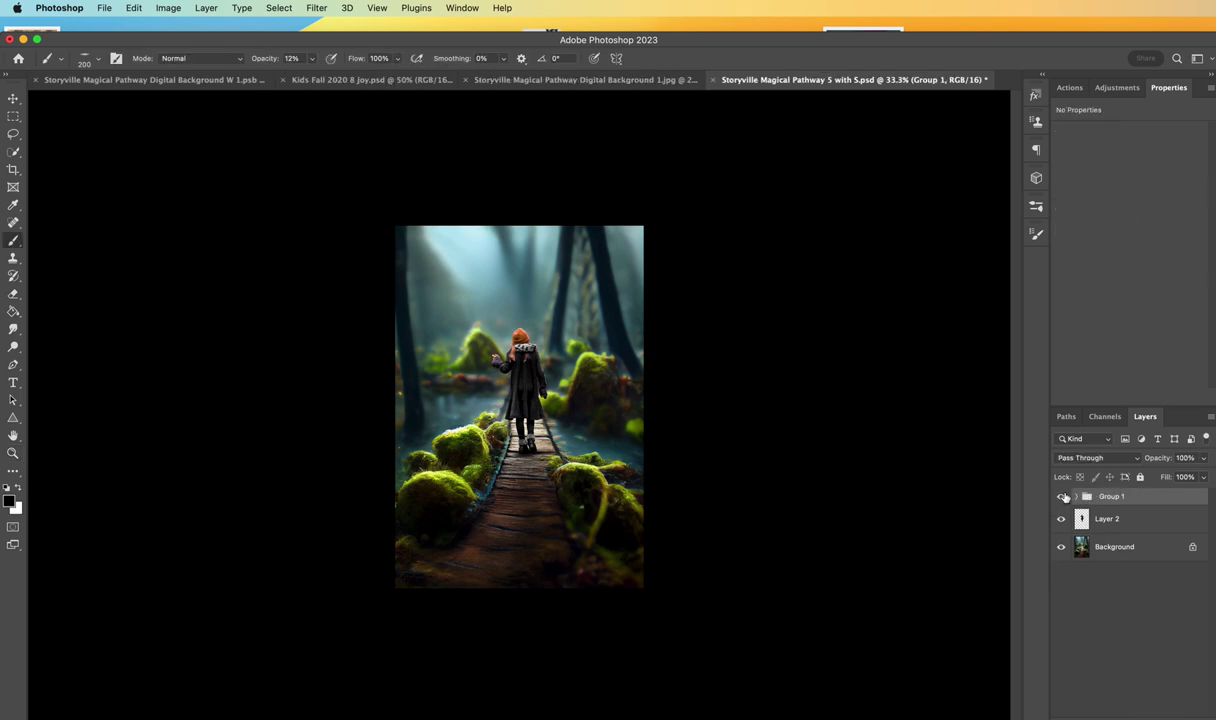
click(1062, 496)
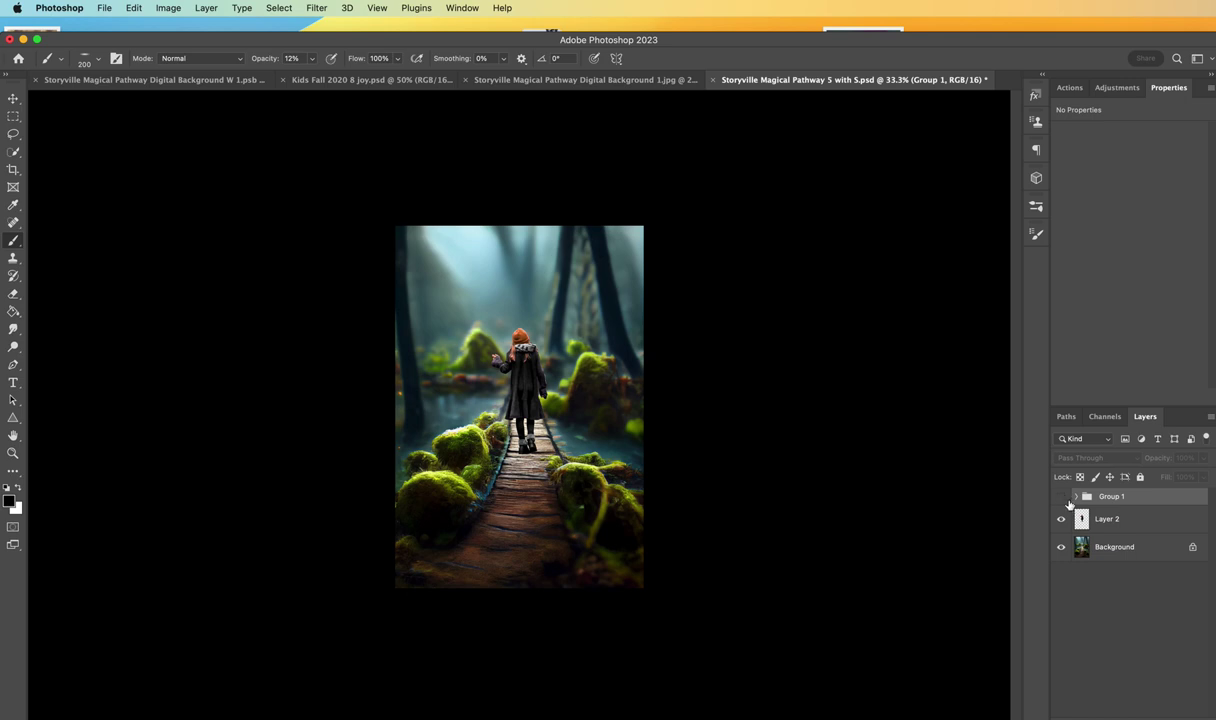
click(1063, 498)
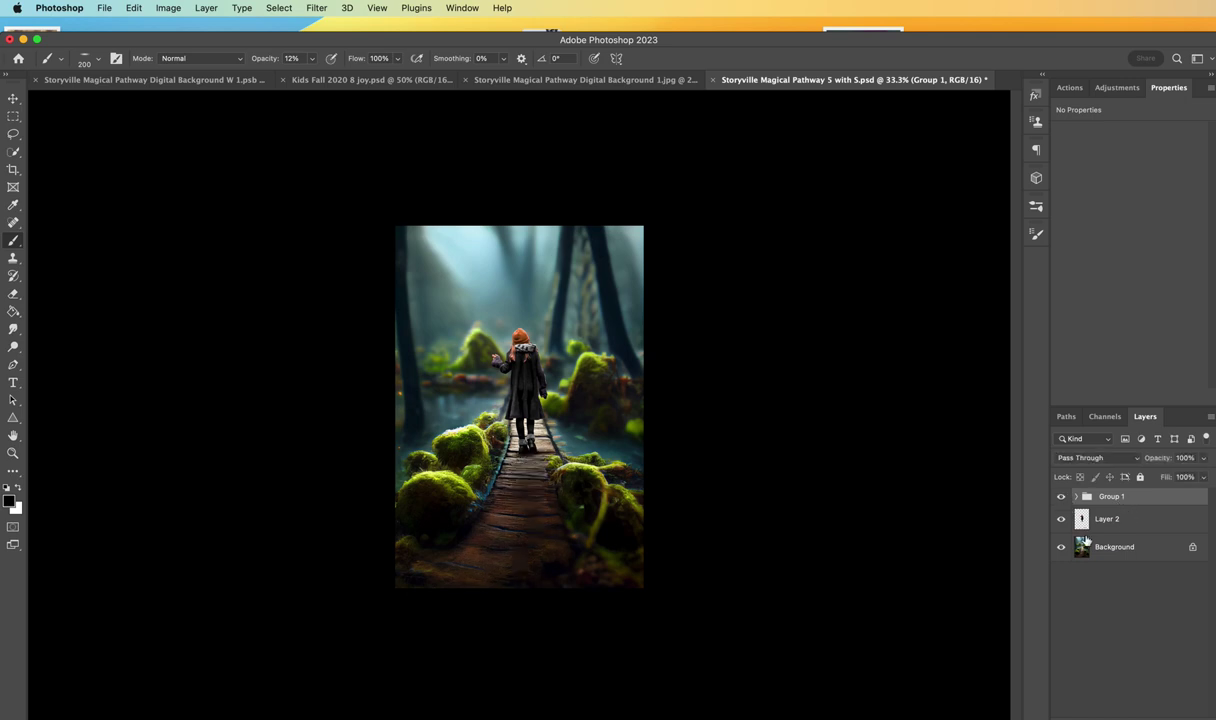
Step: Zoom to 50%, select Layer 2, and show the adjustment types list
key(super+equal)
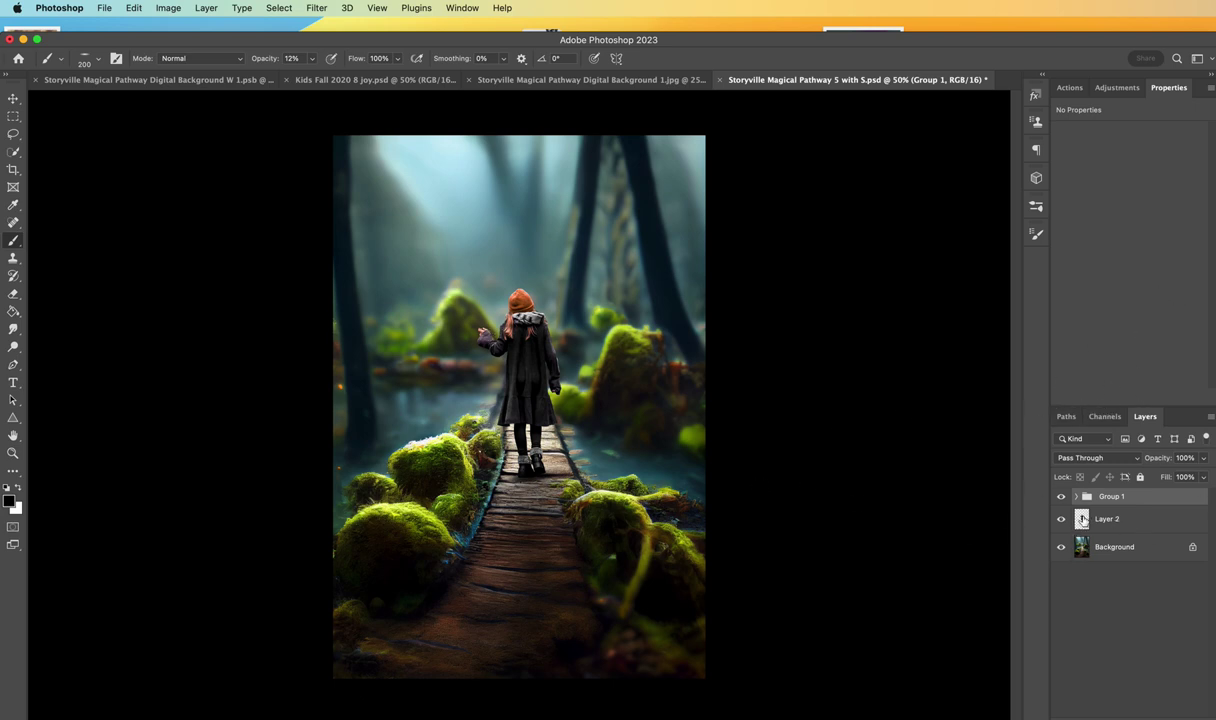
click(1082, 519)
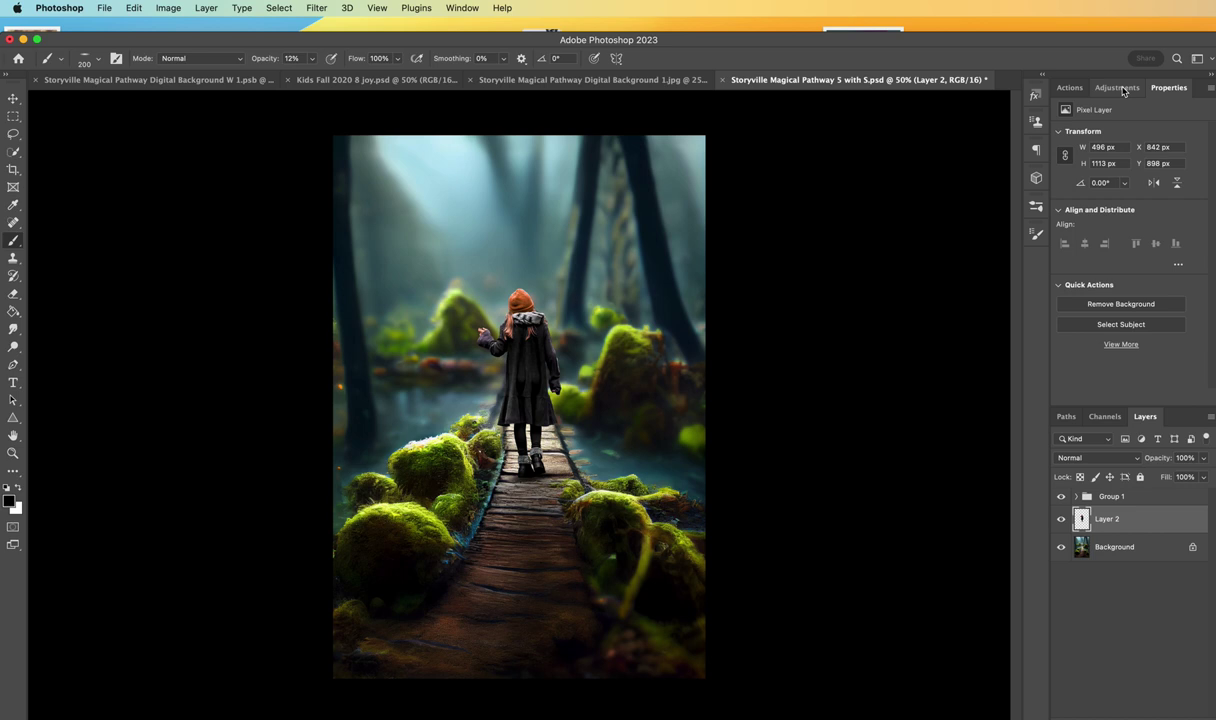
click(1116, 87)
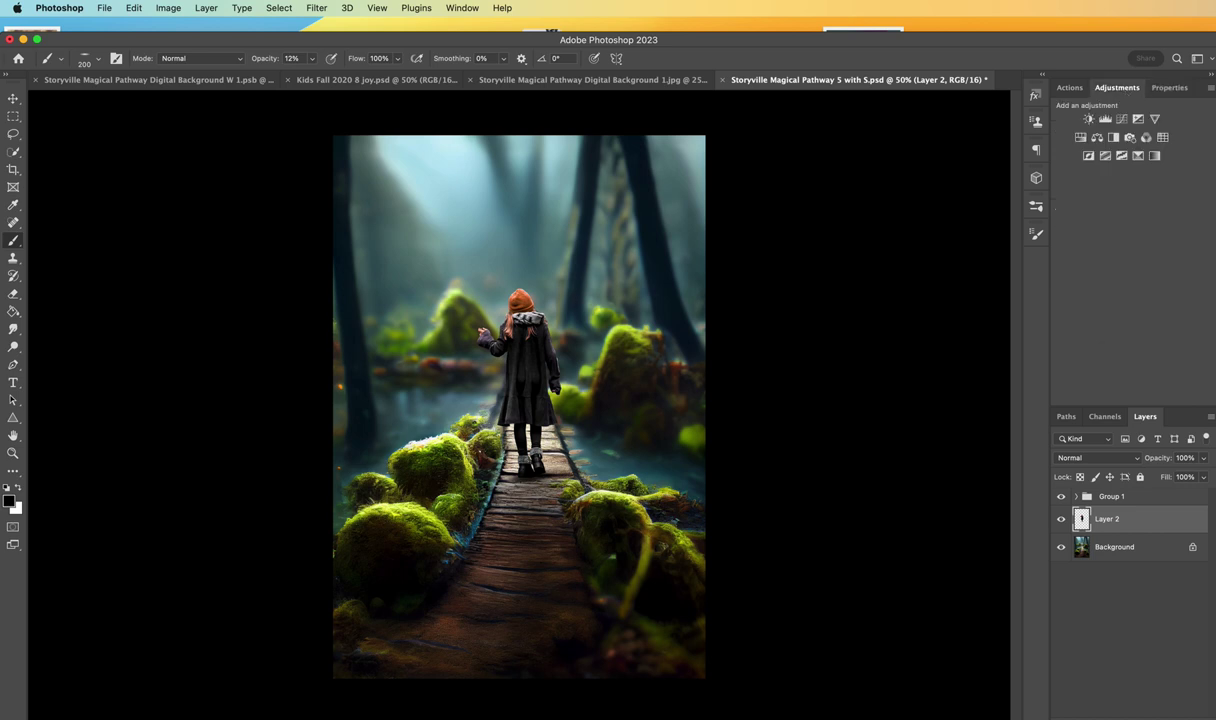
Step: Add a Selective Color layer clipped to Layer 2 with Neutrals Cyan at +27
click(1138, 156)
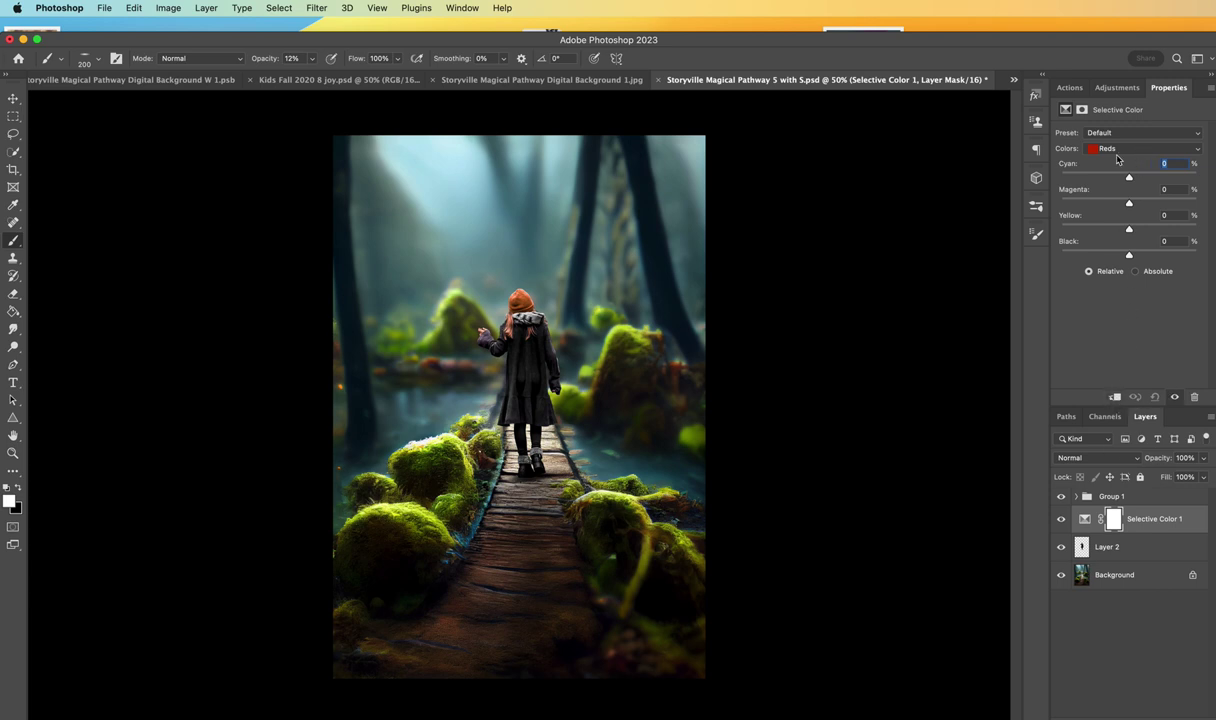
click(1117, 150)
click(1115, 222)
click(1117, 398)
drag(1127, 180, 1149, 191)
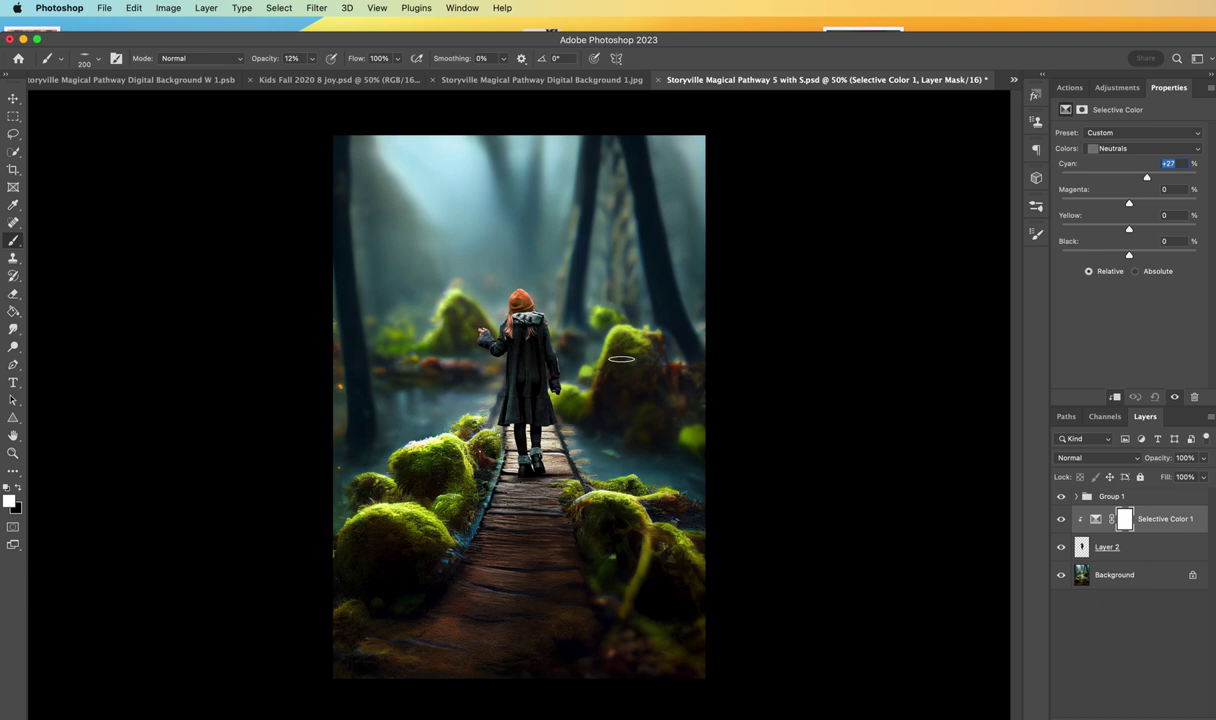
Step: Compare it on and off, keep Neutrals Magenta at 0, and hide Selective Color 1
click(1175, 397)
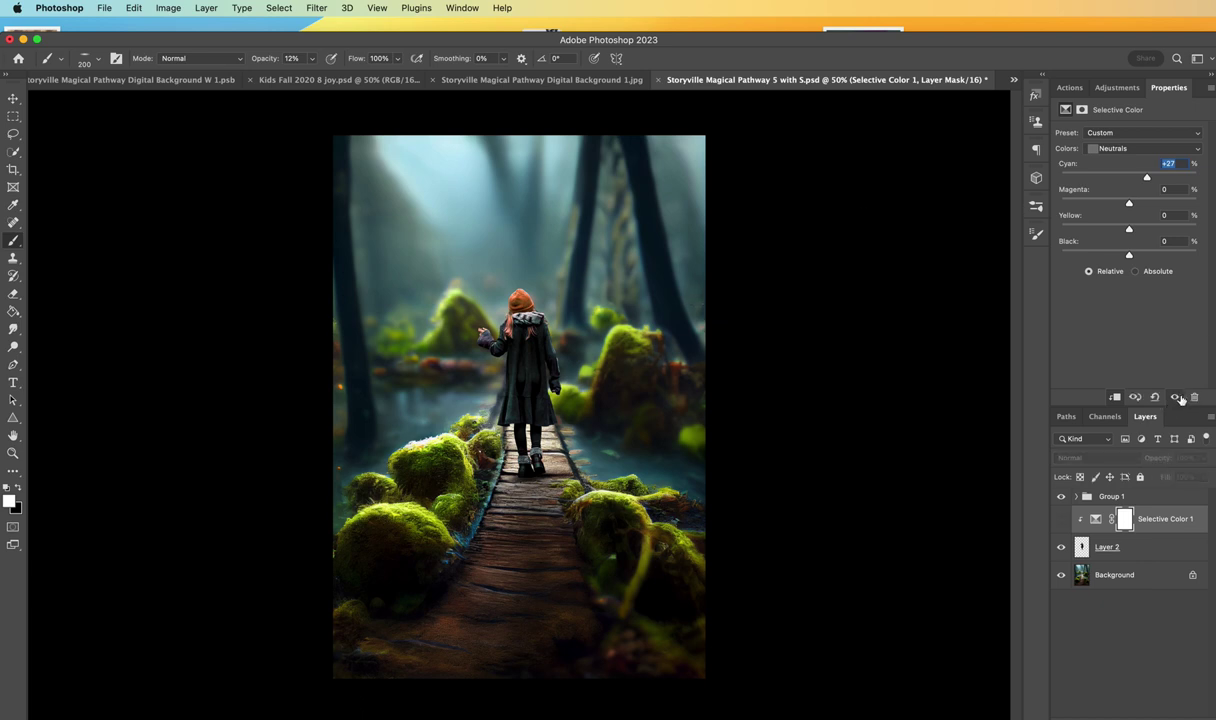
click(1177, 397)
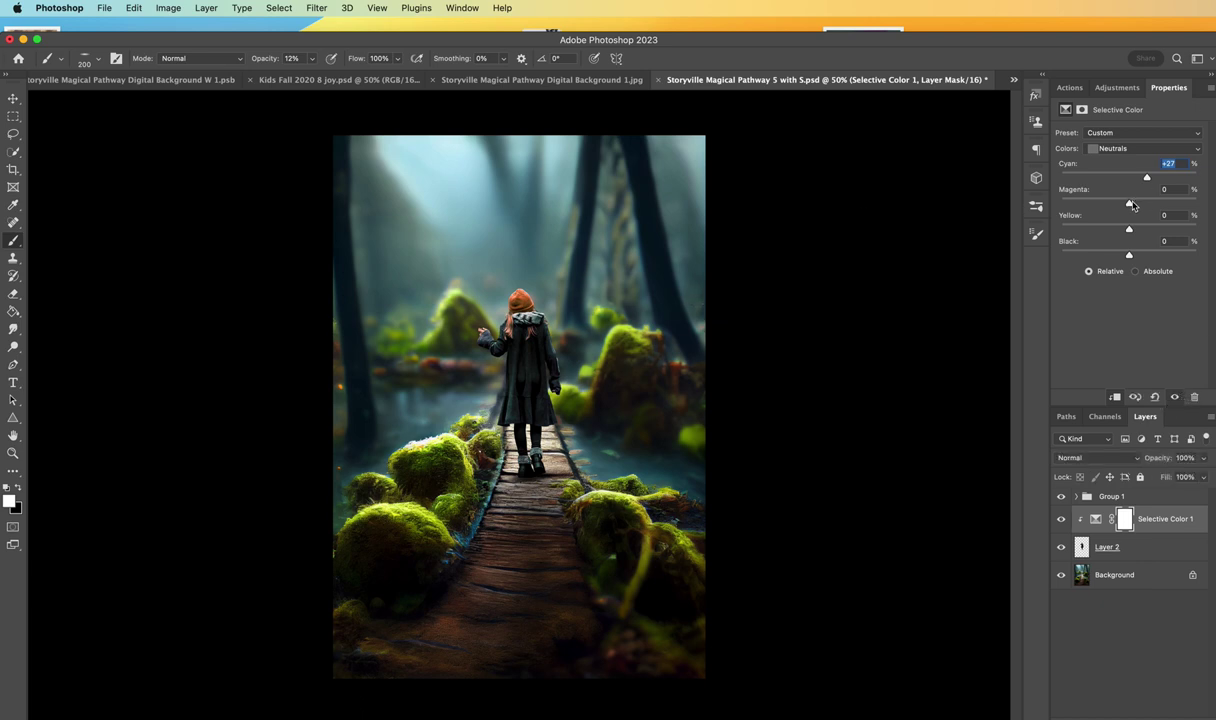
mouse_move(1133, 205)
mouse_down()
mouse_move(1036, 205)
mouse_move(1160, 207)
mouse_move(1075, 200)
mouse_move(1143, 190)
mouse_move(1109, 182)
mouse_move(1134, 218)
mouse_up()
text(0)
click(1061, 519)
Step: Add a second Selective Color adjustment above Layer 2 with raised Neutrals cyan
click(1082, 549)
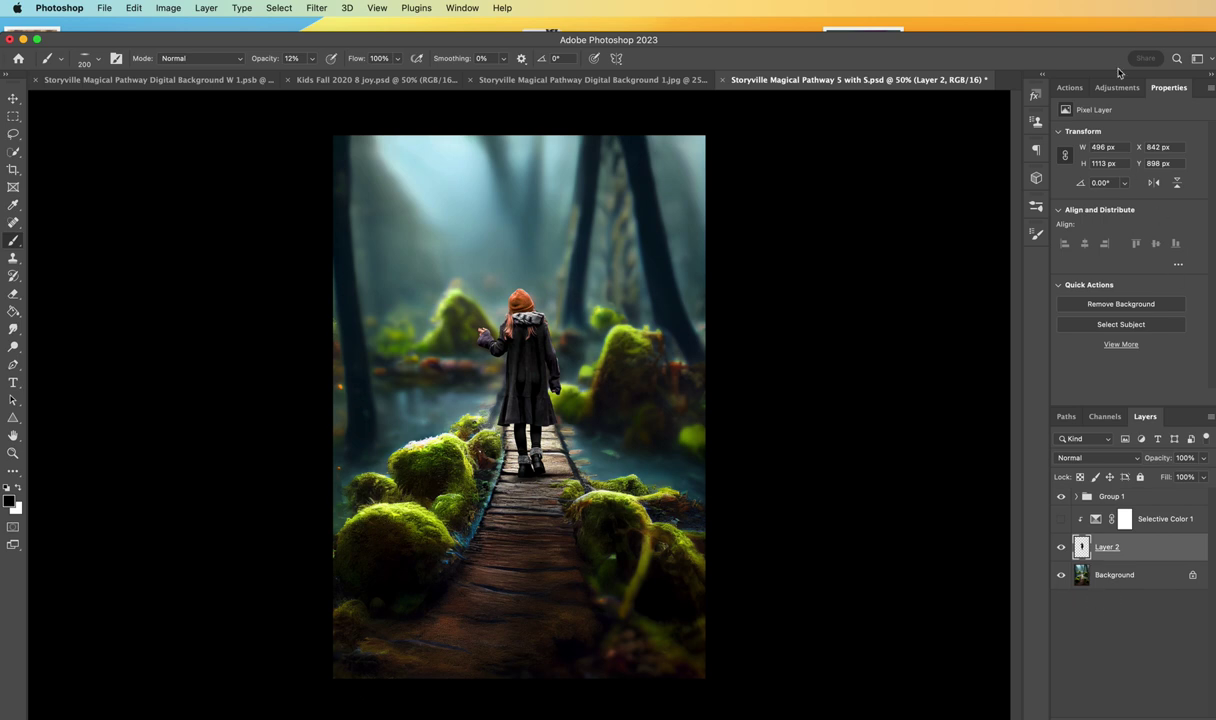
click(1118, 90)
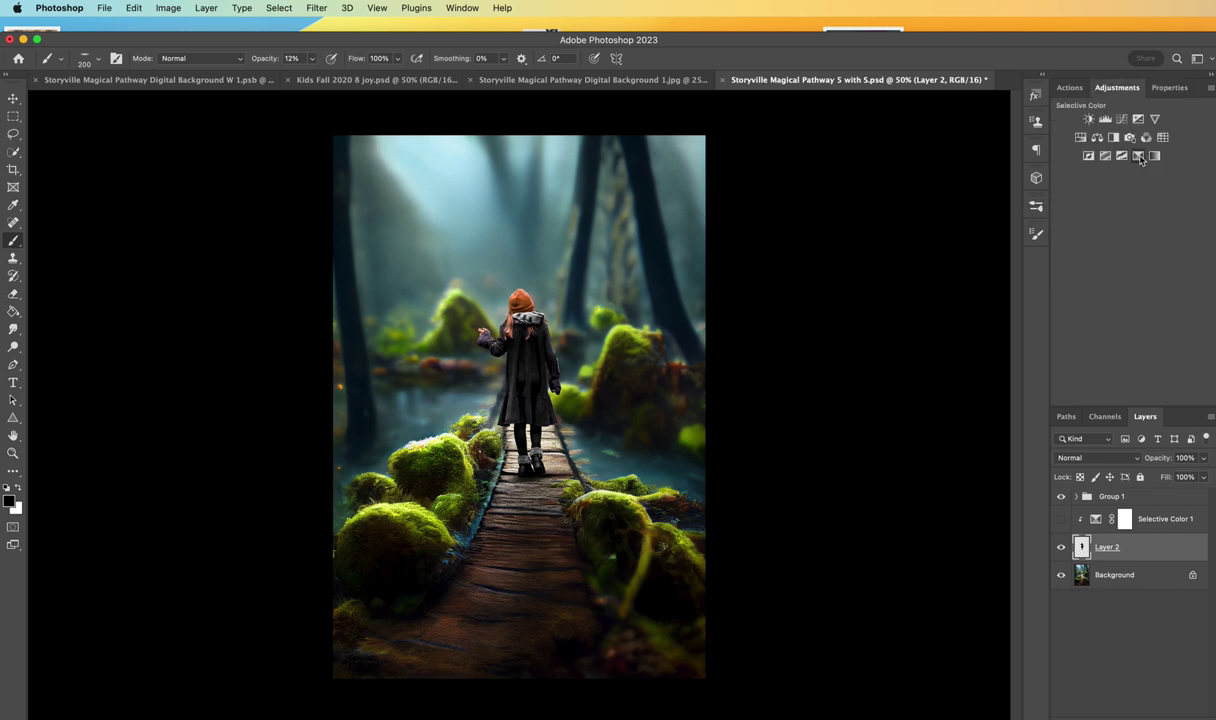
click(1149, 191)
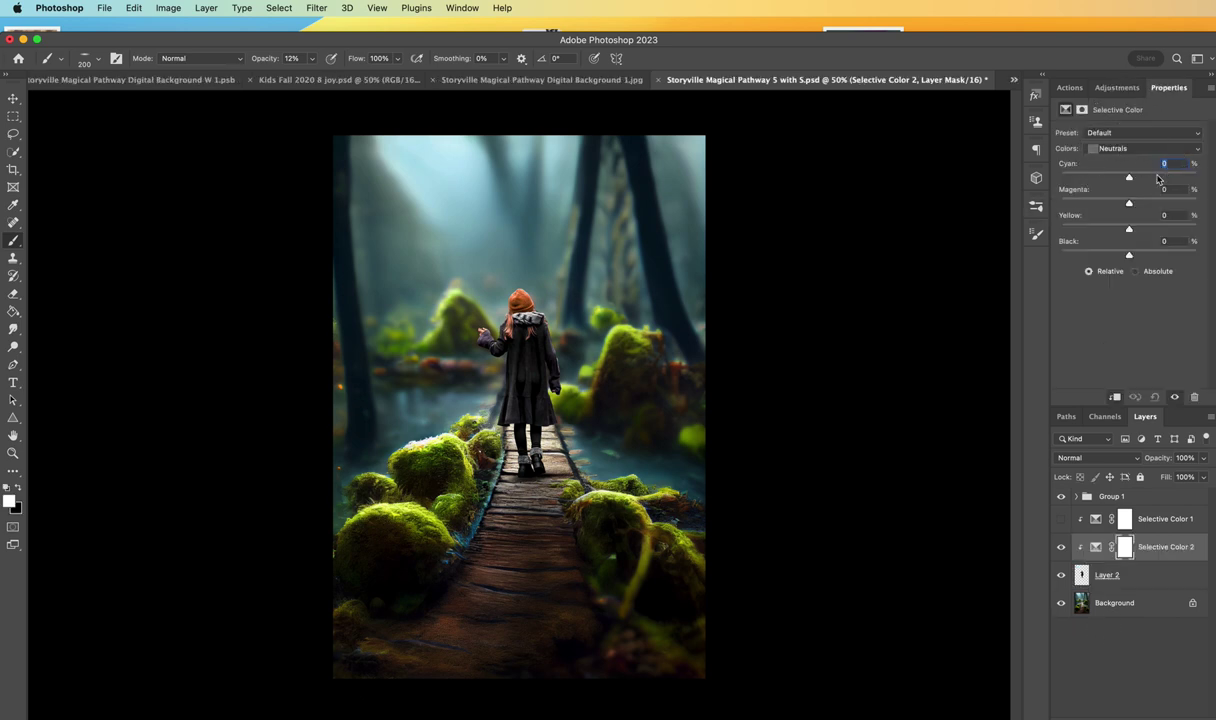
mouse_move(1133, 180)
mouse_down()
mouse_move(1149, 183)
mouse_move(1134, 181)
mouse_up()
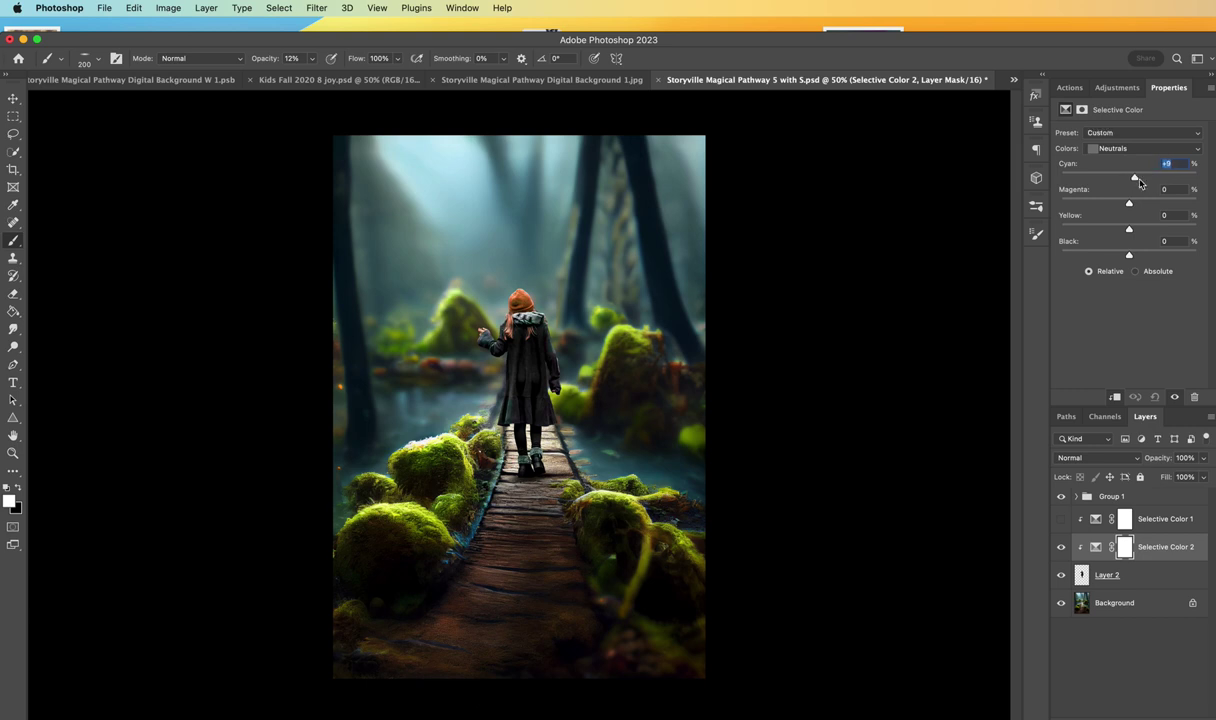
click(1061, 550)
Step: Move Selective Color 2 above Selective Color 1, unclip it, set Cyan to +21, and hide it
drag(1090, 548, 1094, 512)
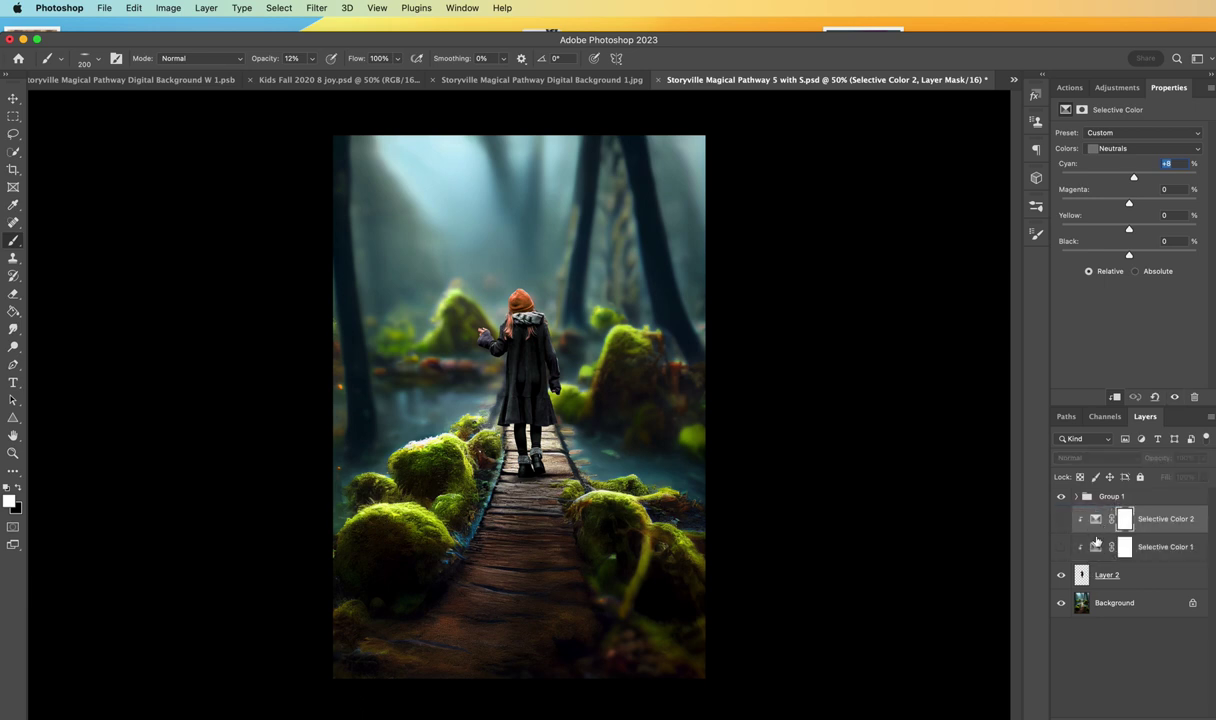
click(1061, 518)
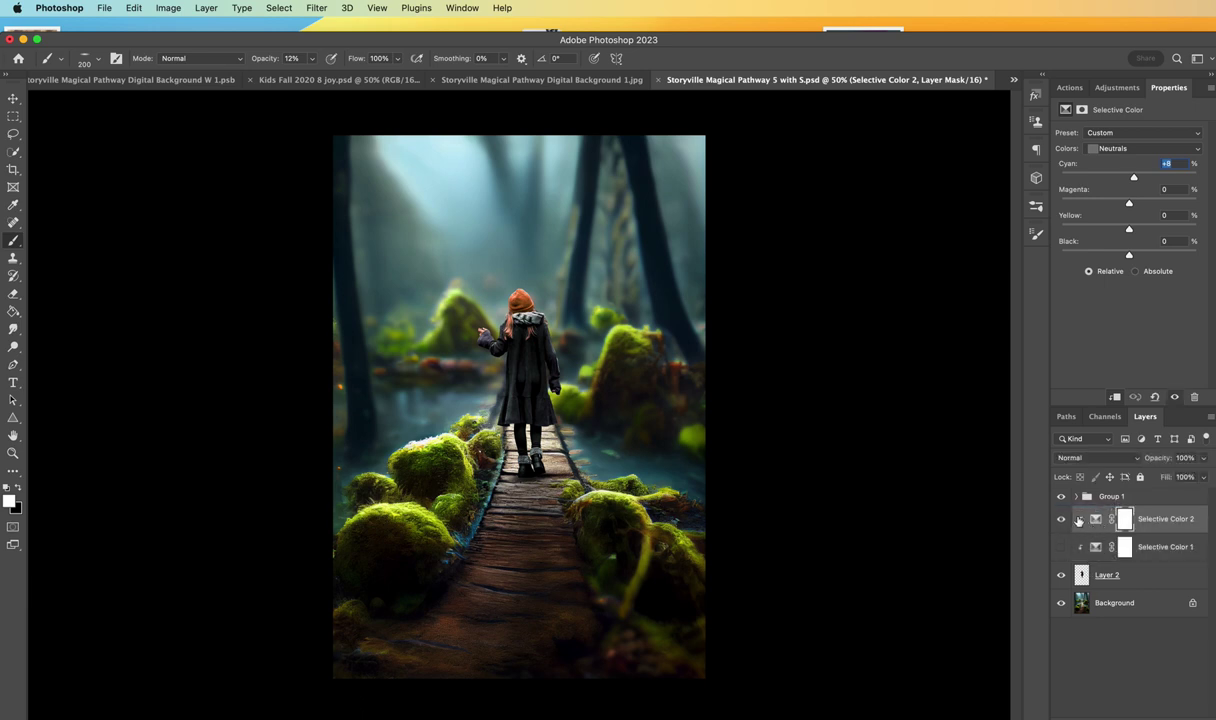
click(1117, 398)
drag(1133, 178, 1143, 180)
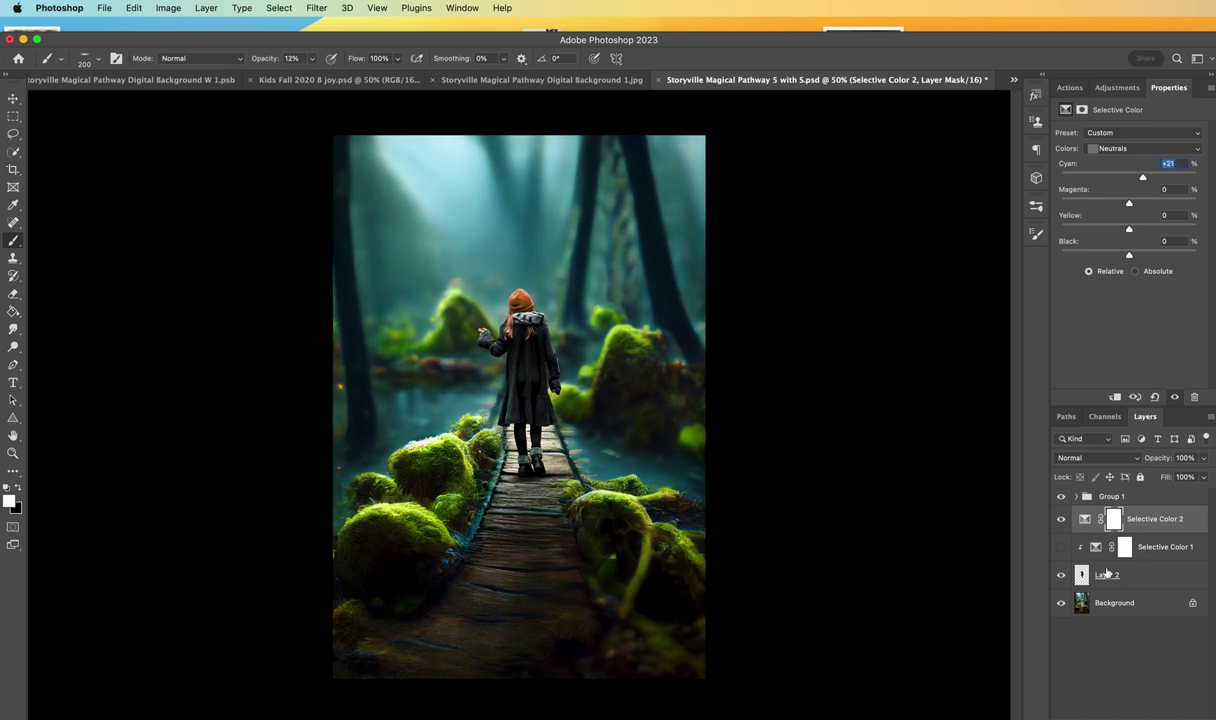
click(1061, 520)
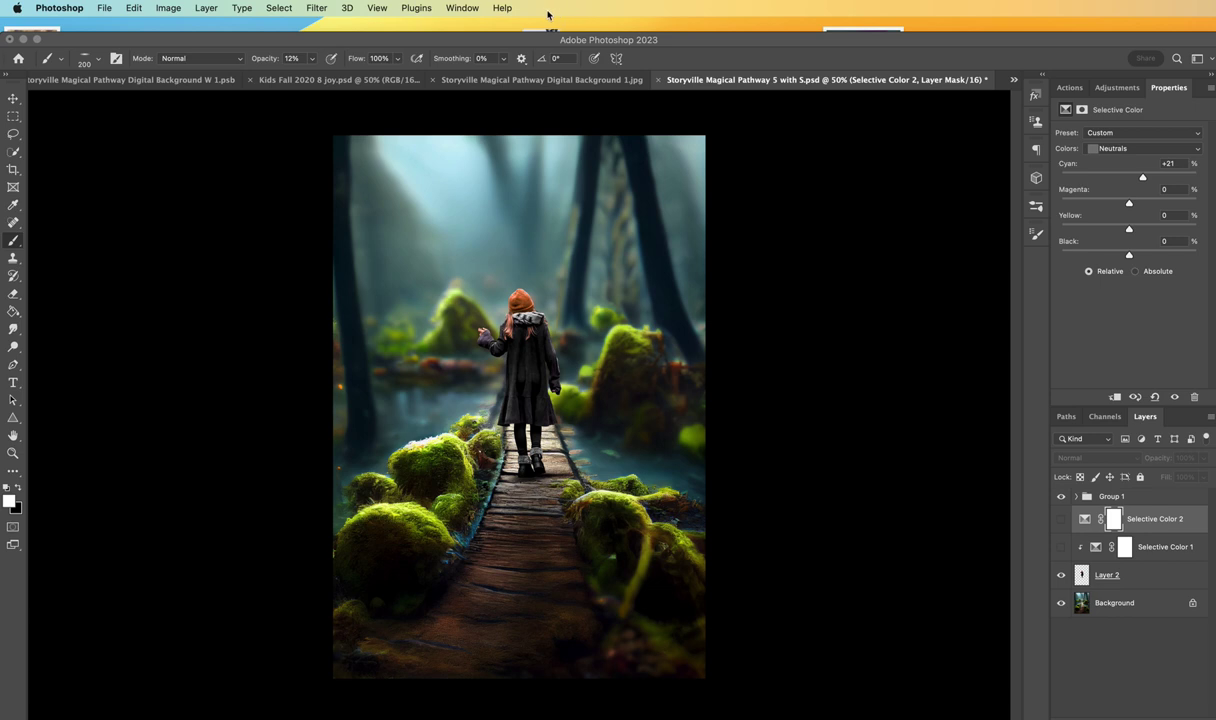
click(807, 40)
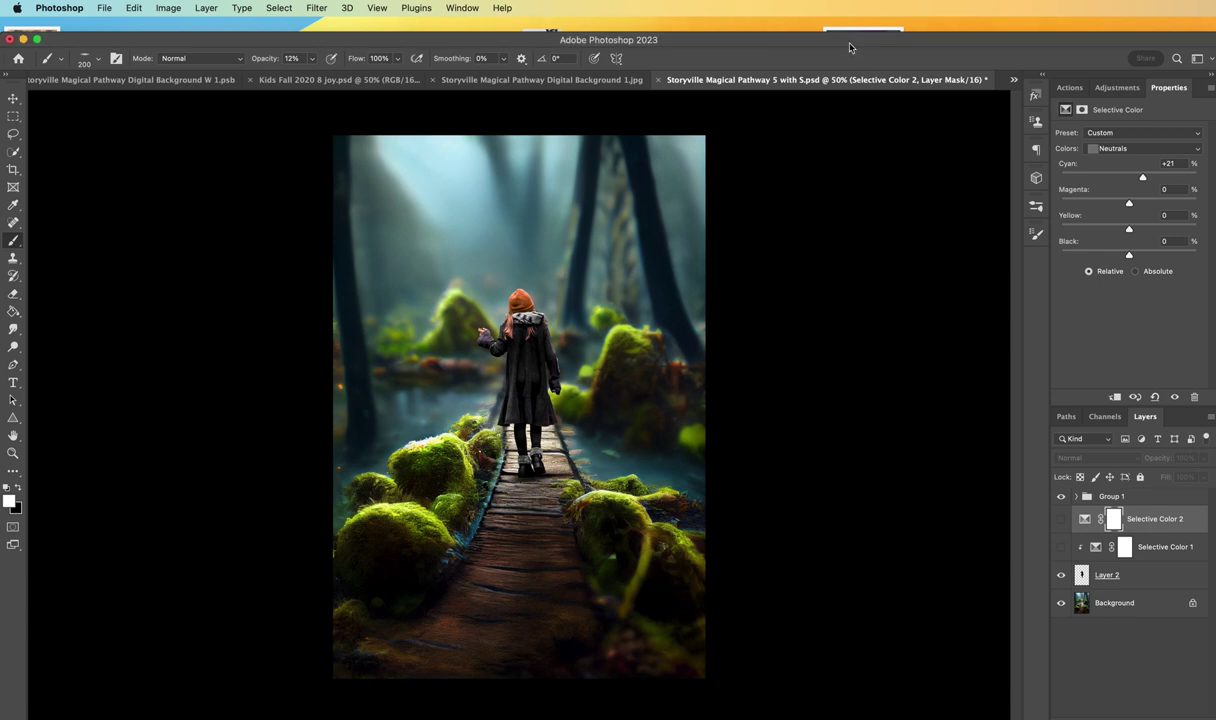
drag(804, 40, 843, 33)
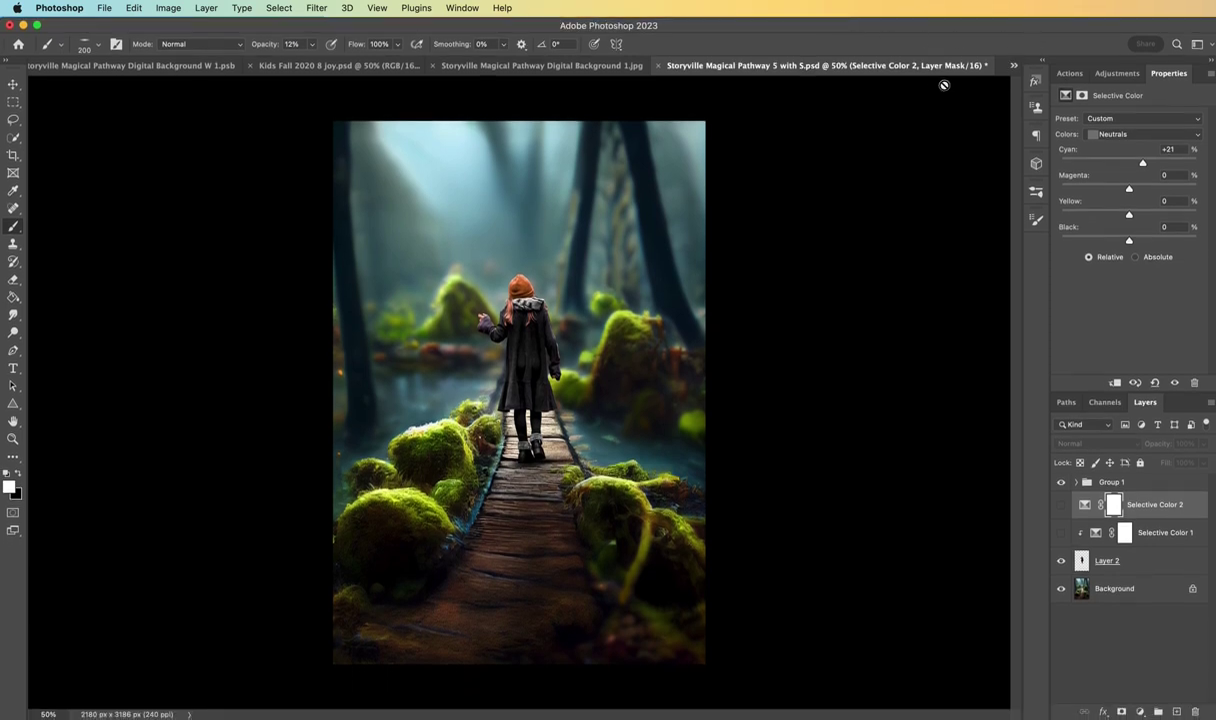